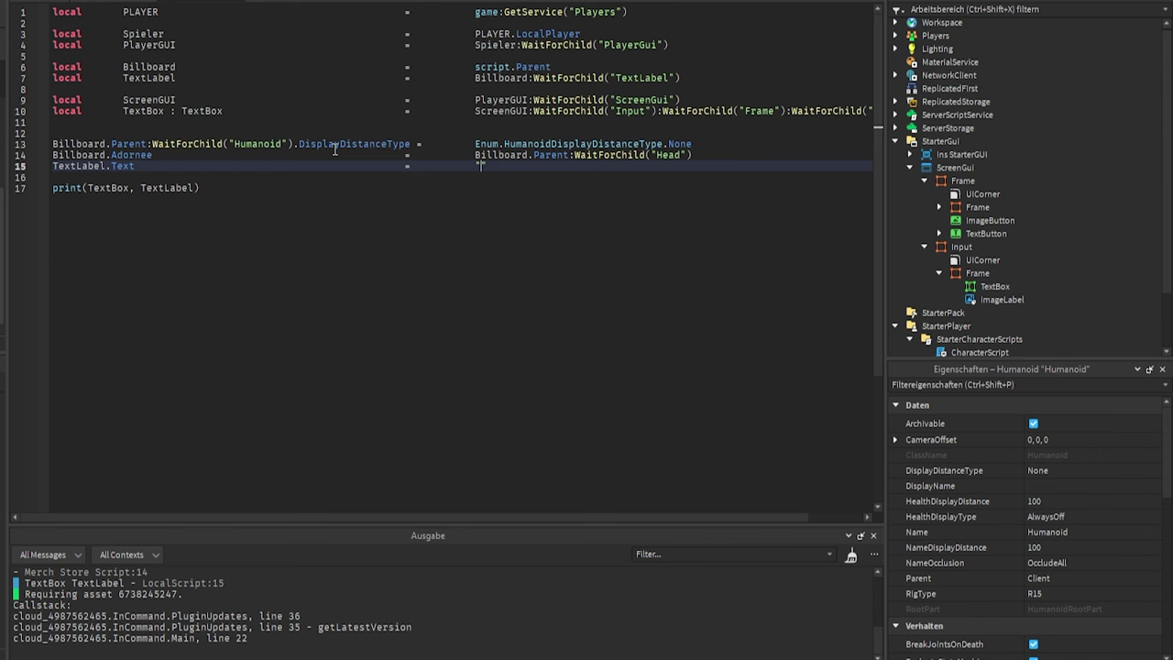
Step: Below the TextLabel.Text line, connect a function to TextBox.FocusLost with the parameters EnterPressed and InputObject : InputObject
key(Return)
key(Return)
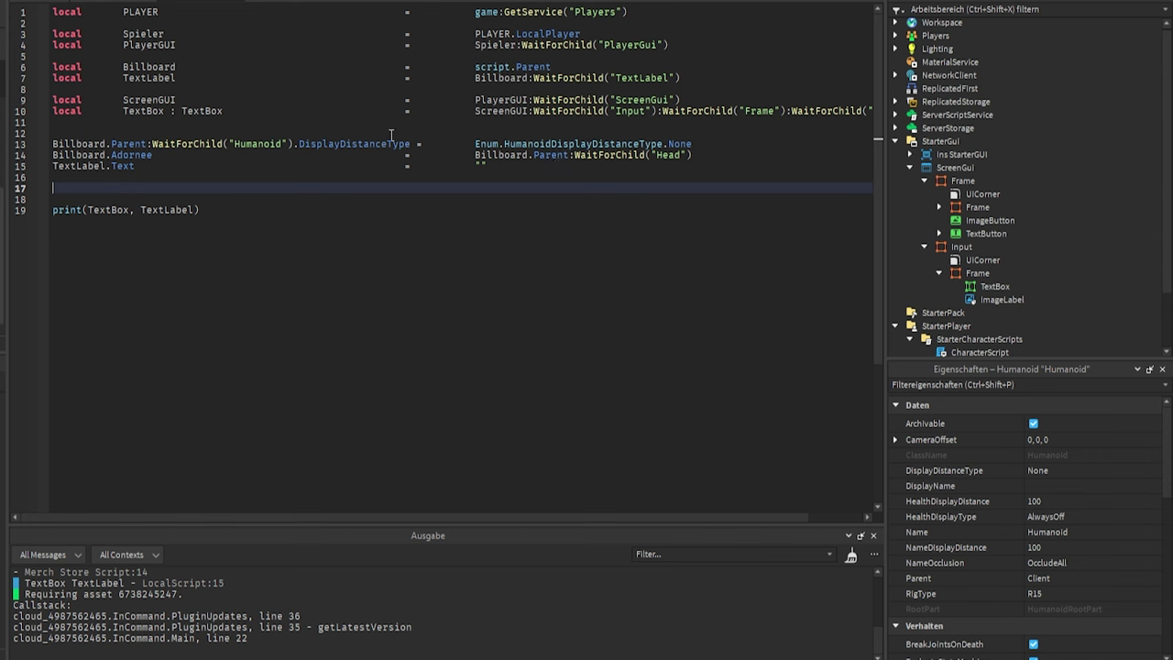
text(TextBox.)
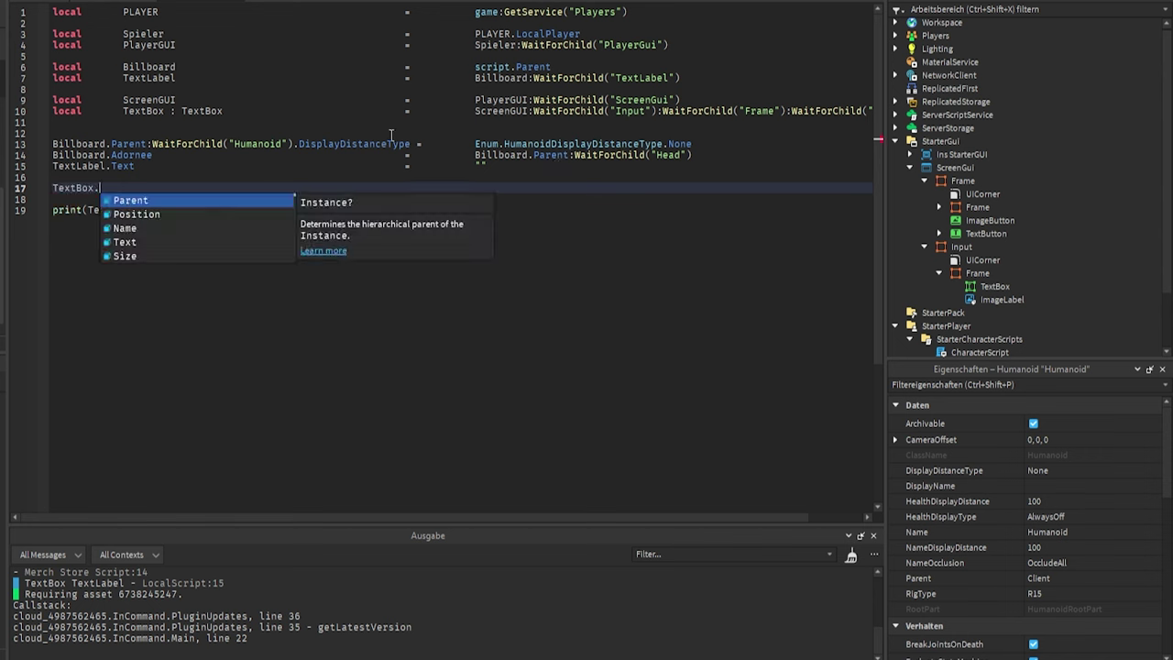
text(FocusLost:Connect)
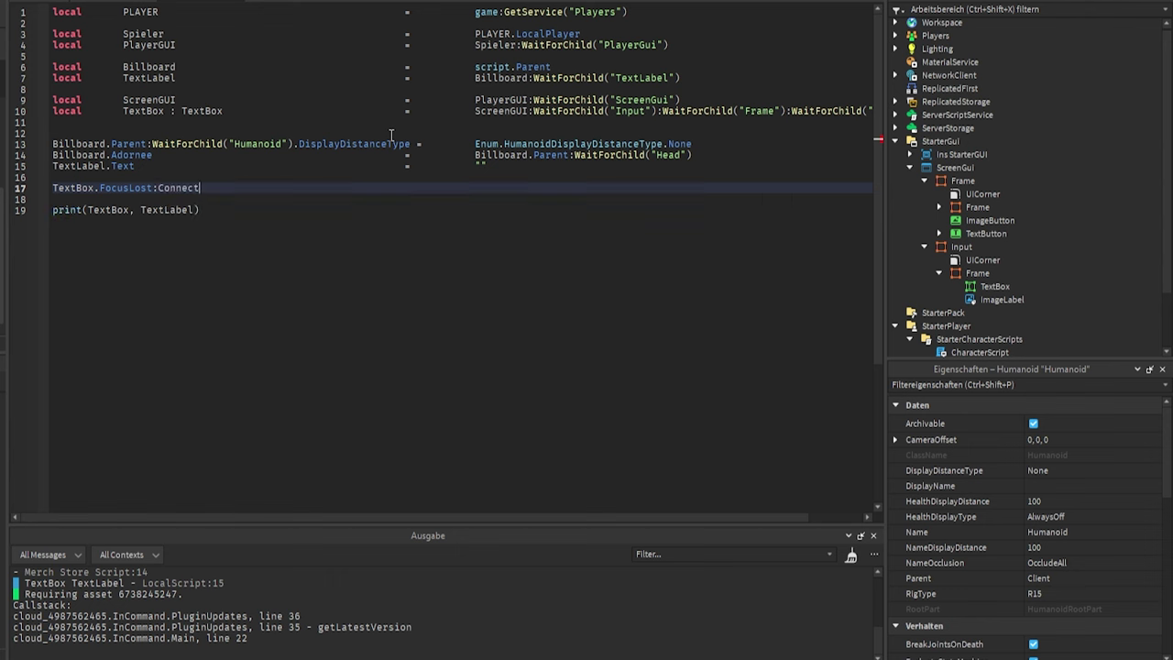
text((function()
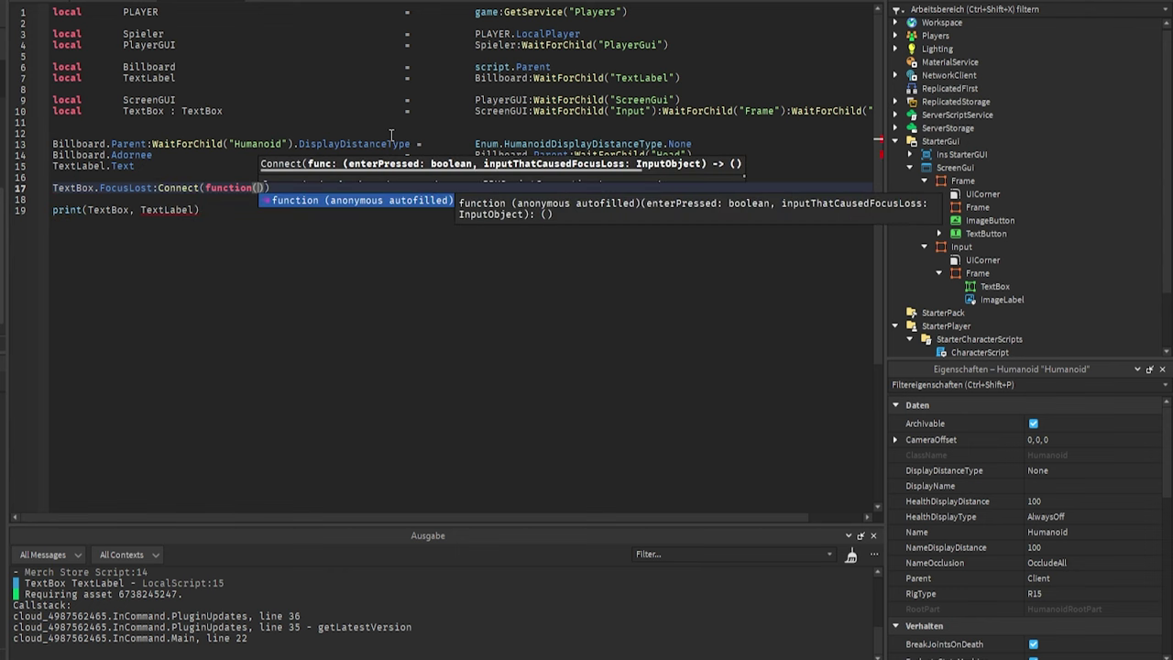
text(EnterPressed)
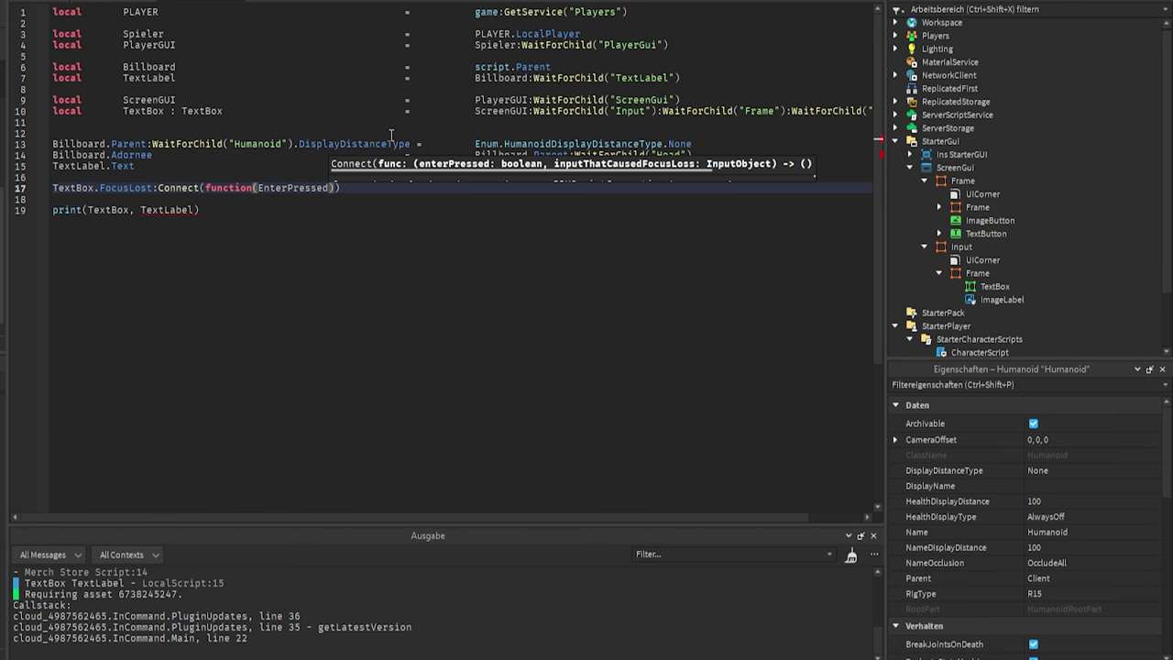
text(, InputObject)
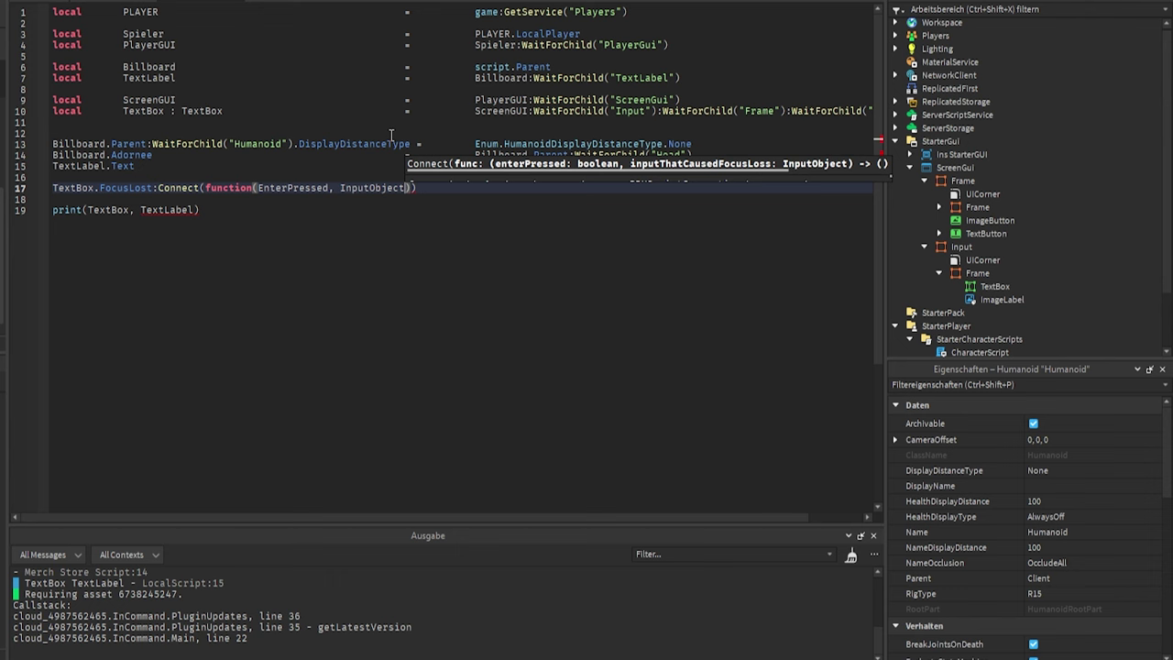
text( : InputObject)
key(Return)
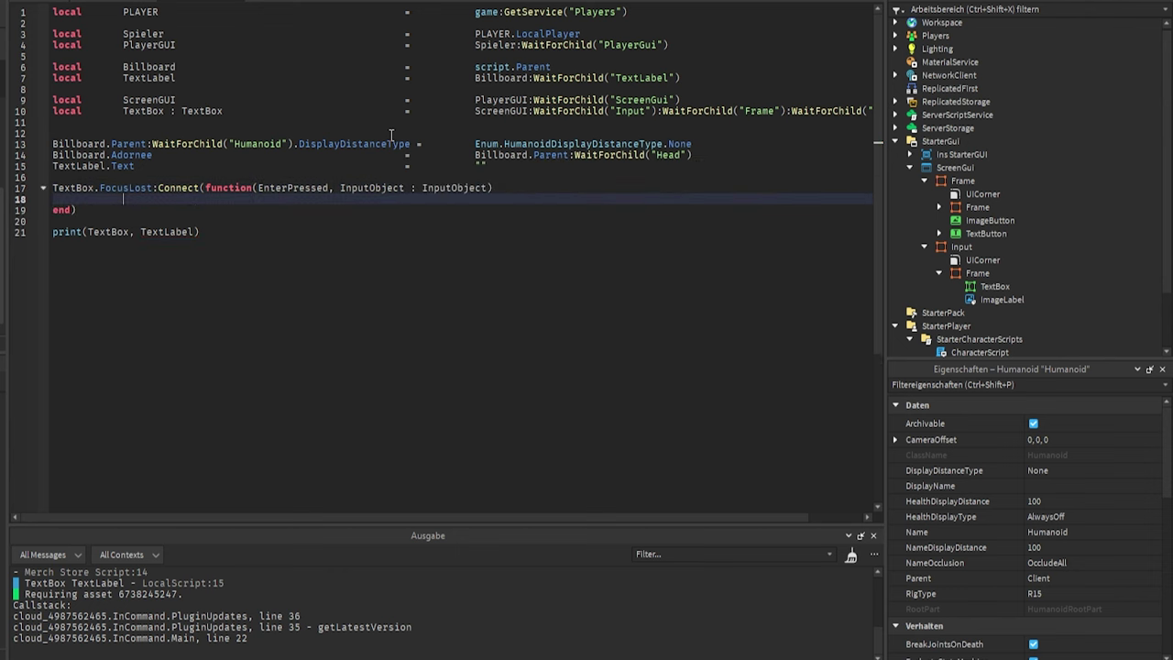
Step: Switch to the game view and test the name box by entering "wwdawdawdww" and confirming it
click(39, 2)
click(204, 342)
text(wwdawdawdww)
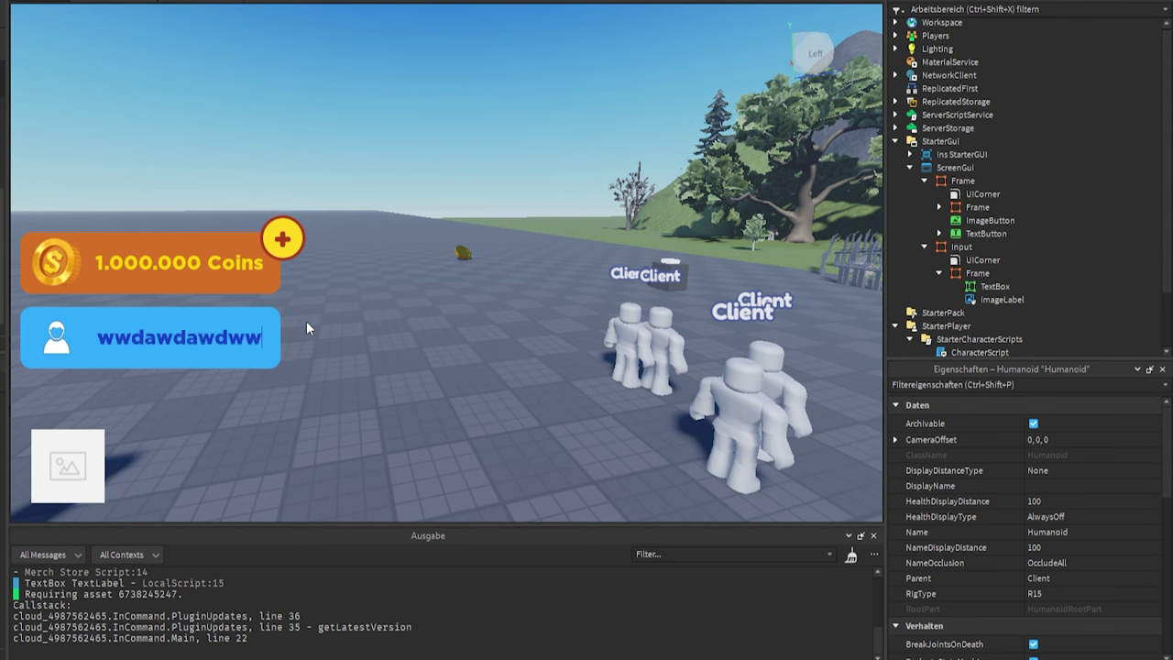
key(Return)
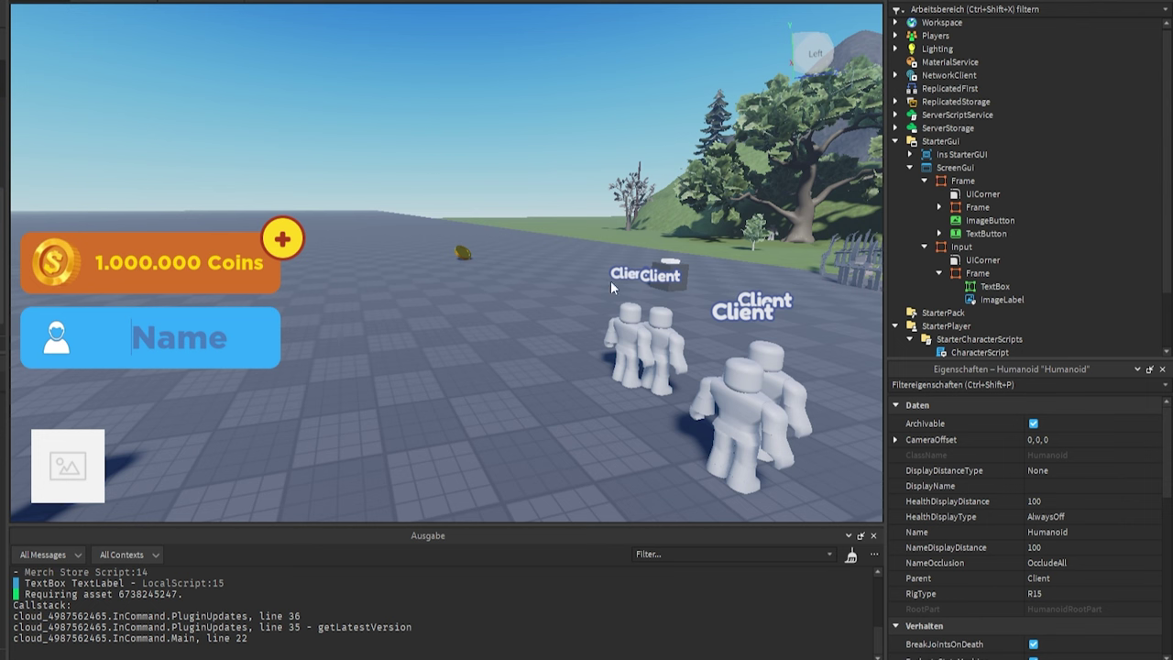
Step: Inspect the properties of the TextBox inside the Input frame, then deselect it
click(994, 286)
scroll(934, 535, down, 5)
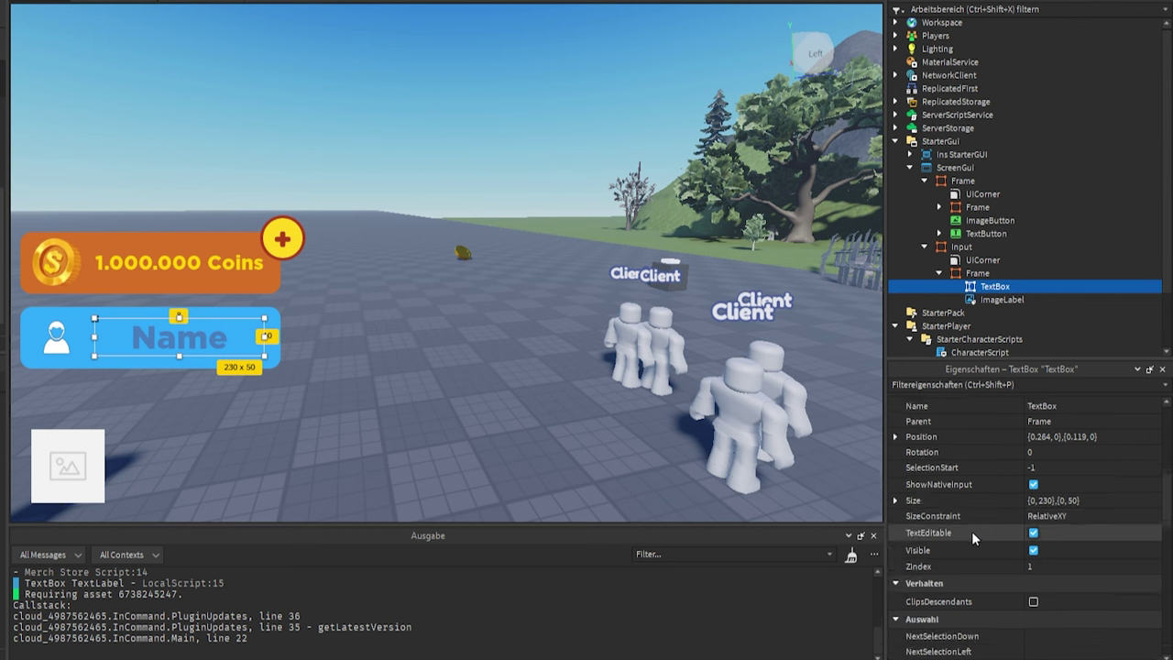
scroll(972, 530, up, 4)
click(1033, 621)
click(571, 423)
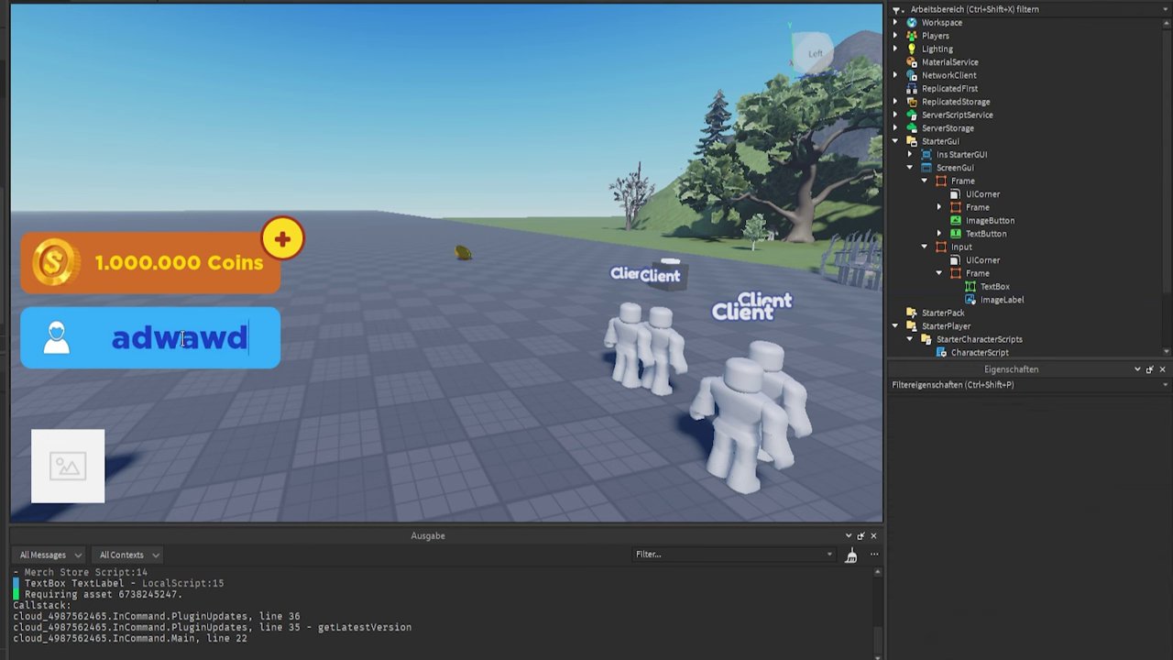
Step: Test the name box with the long text "awdawdwdwwwwwwwwwwwwssssssssss", confirm it, move around the scene and focus the box again
right_drag(432, 361, 431, 354)
click(237, 337)
text(awdawdwdwwwwwwwwwwwwssssssssss)
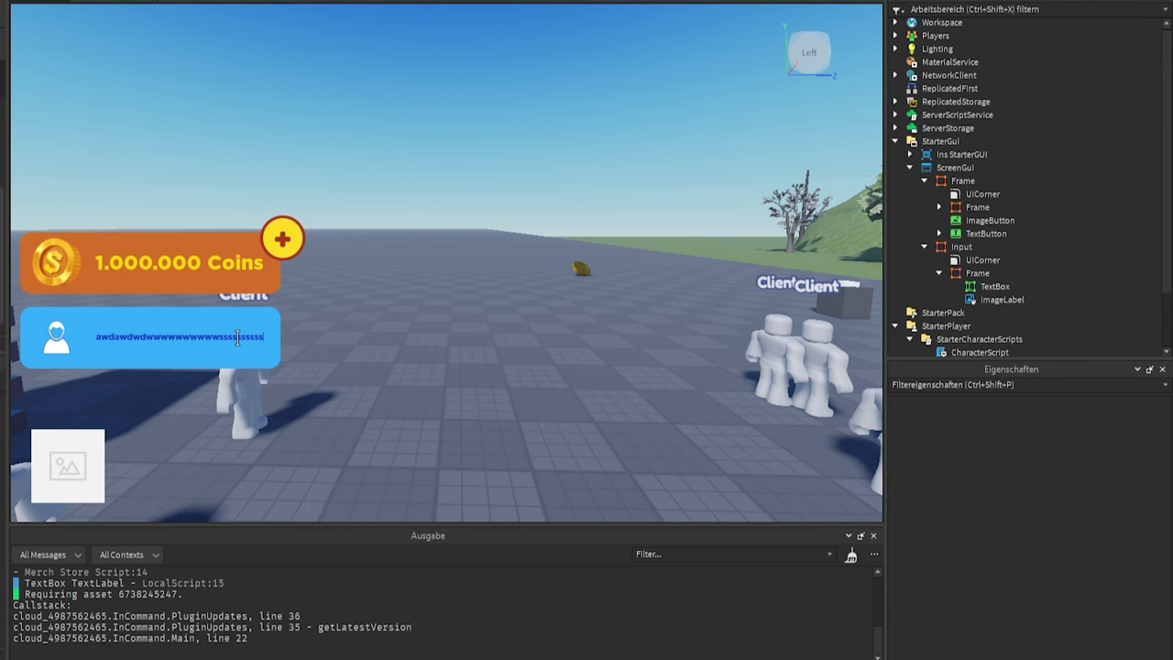
key(Return)
key(w)
key(s)
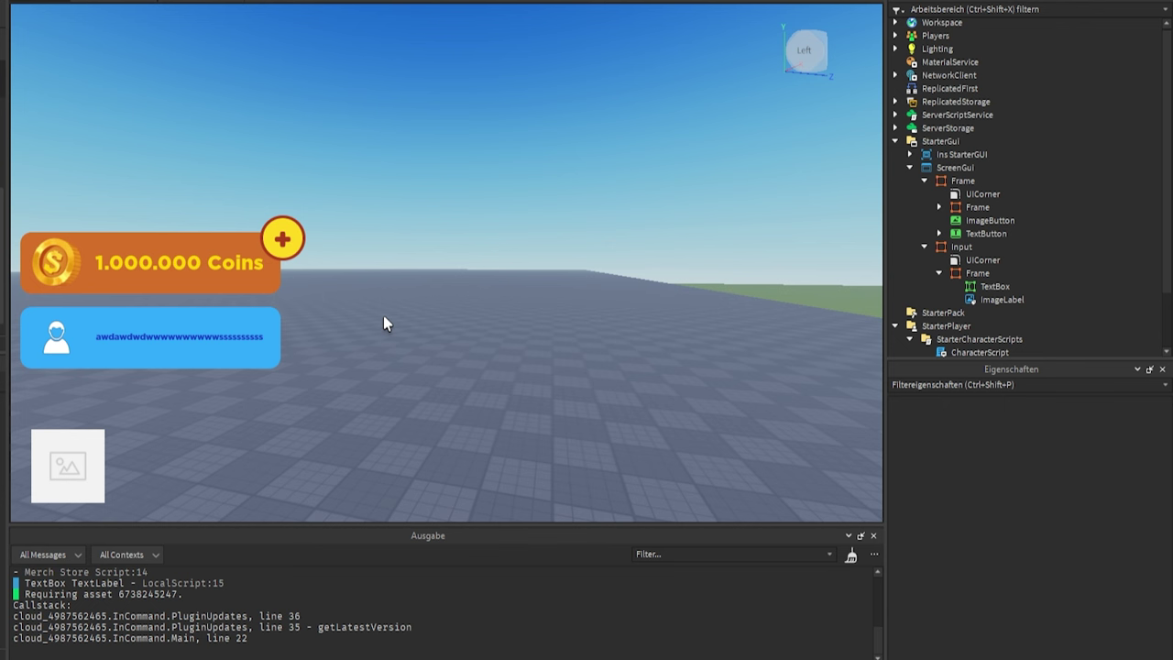
click(164, 342)
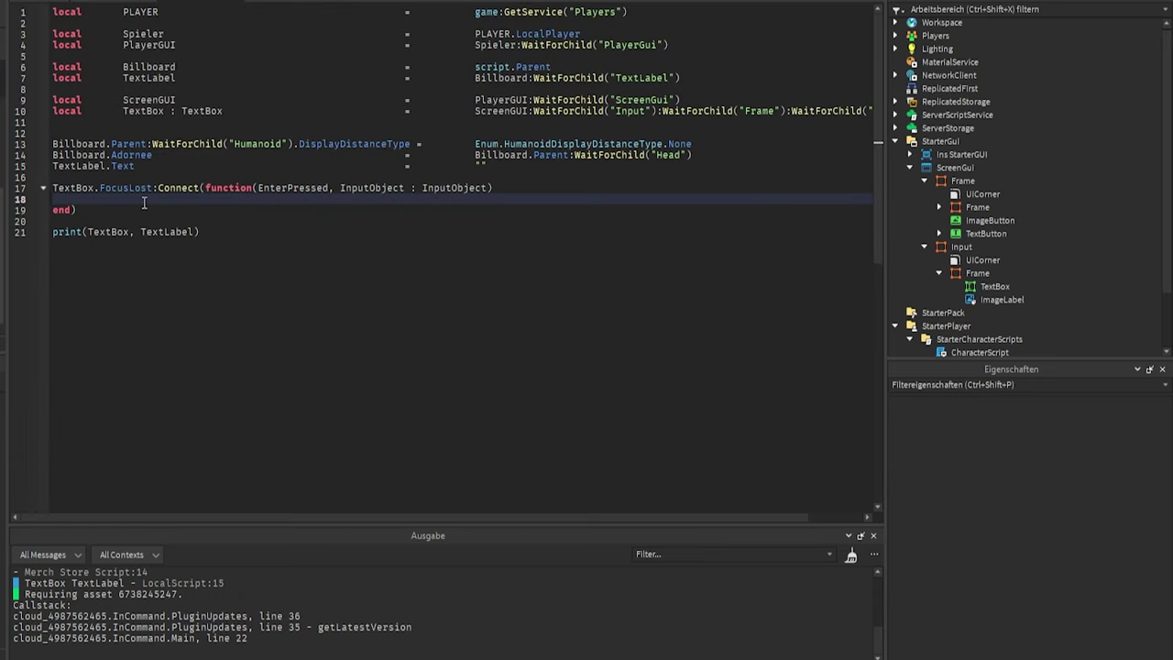
Step: Inside the FocusLost function, add the guard "if not EnterPressed then return end" followed by a blank line
double_click(298, 188)
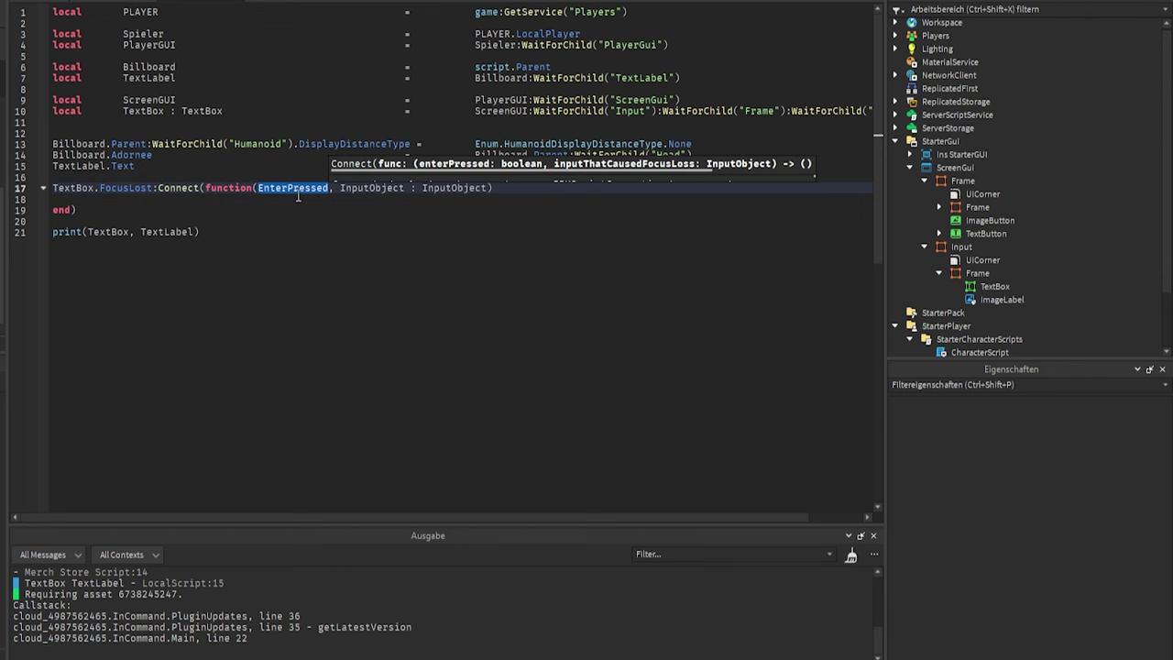
click(220, 204)
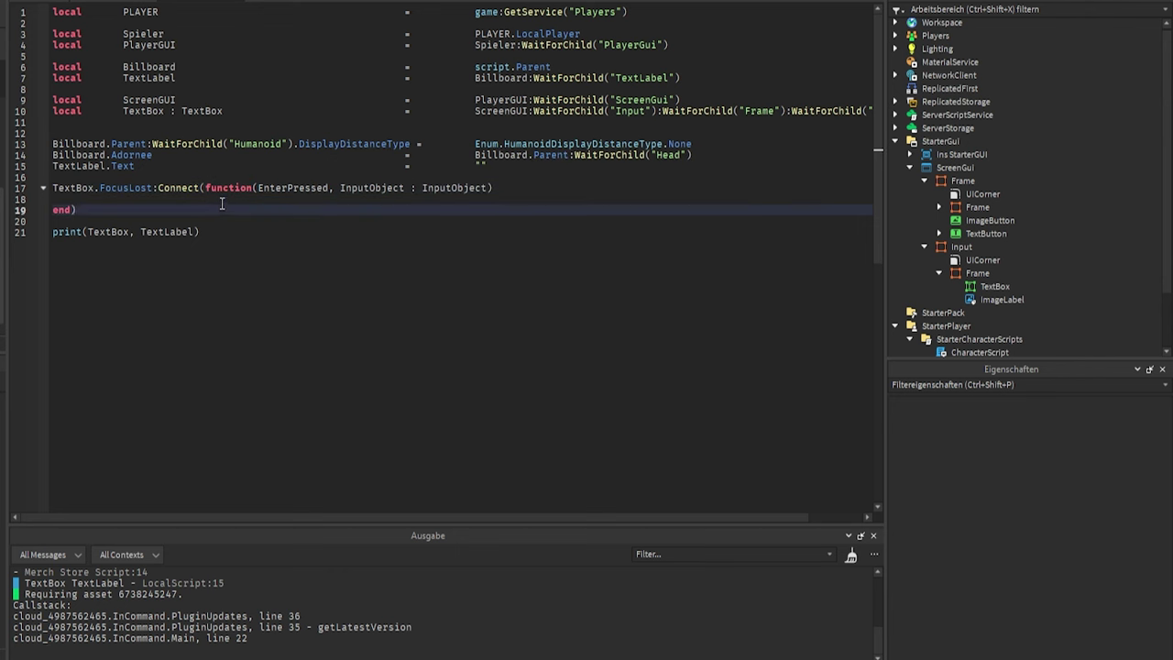
text(if not En)
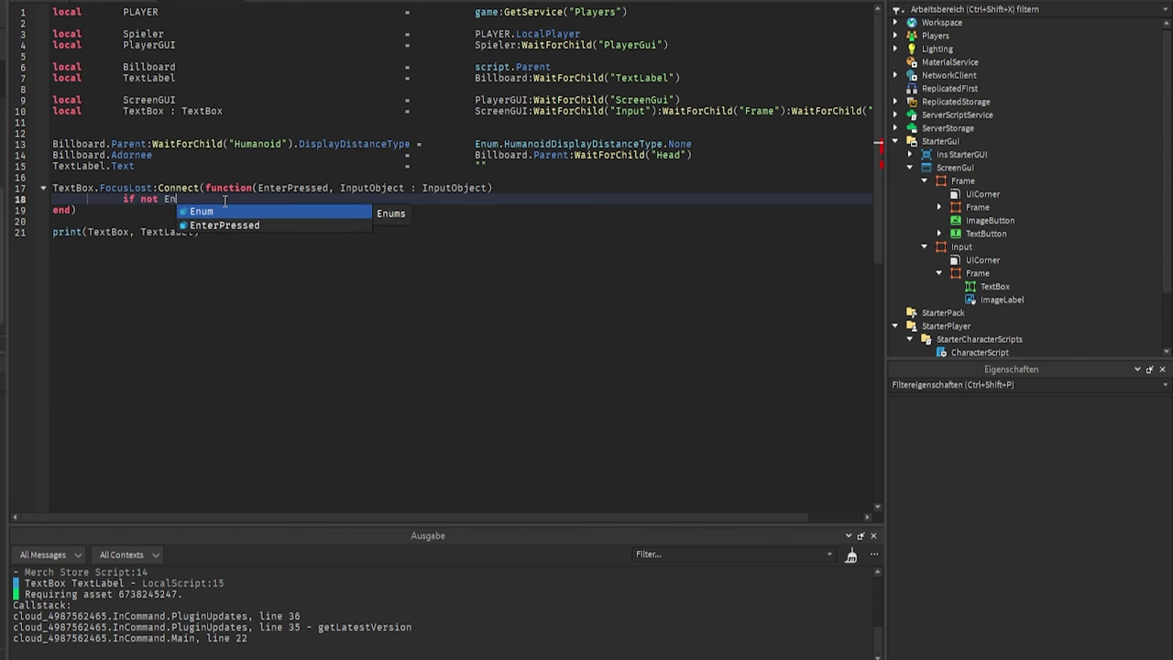
key(Tab)
text(then return end)
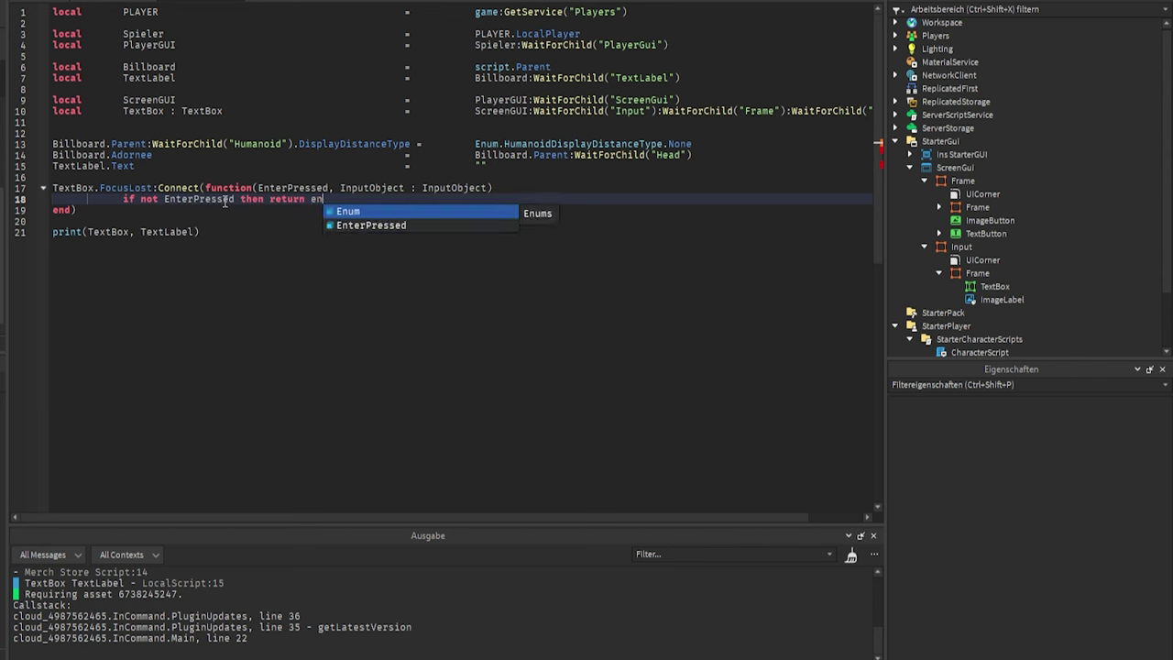
key(Return)
key(Return)
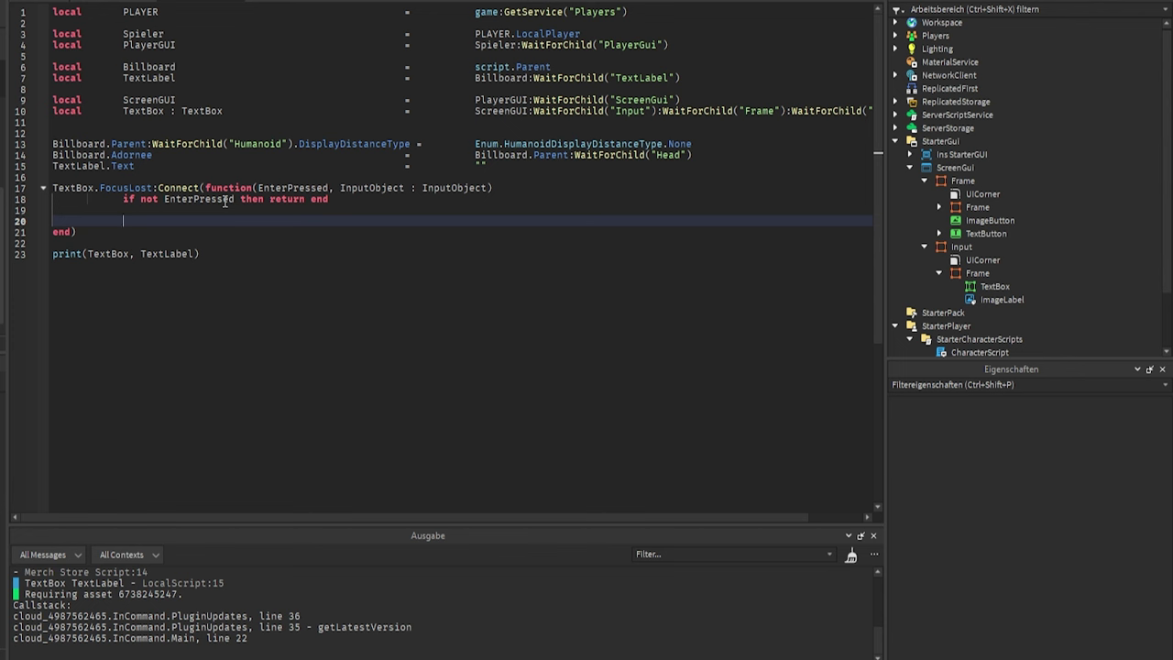
Step: Assign TextBox.Text to TextLabel.Text below the guard and start a play test
text(TextLabel.Text =TextBox.)
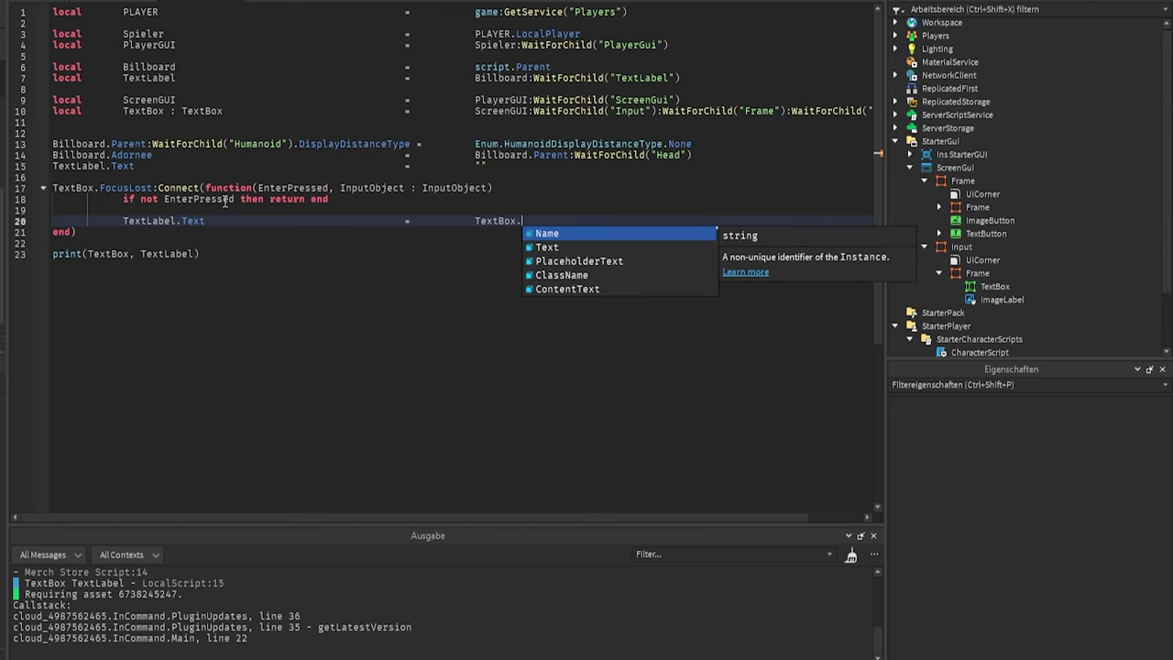
text(Text)
key(F5)
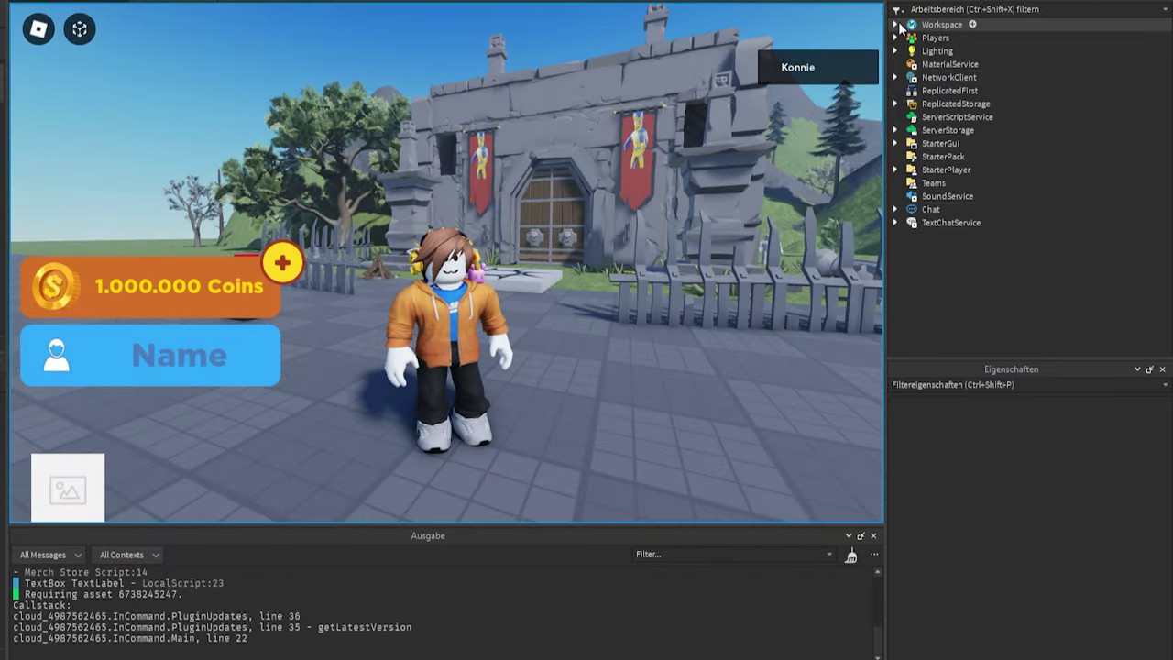
Step: Walk the character across the map, fill the name box with a player name and leave it without confirming
key(s)
key(a)
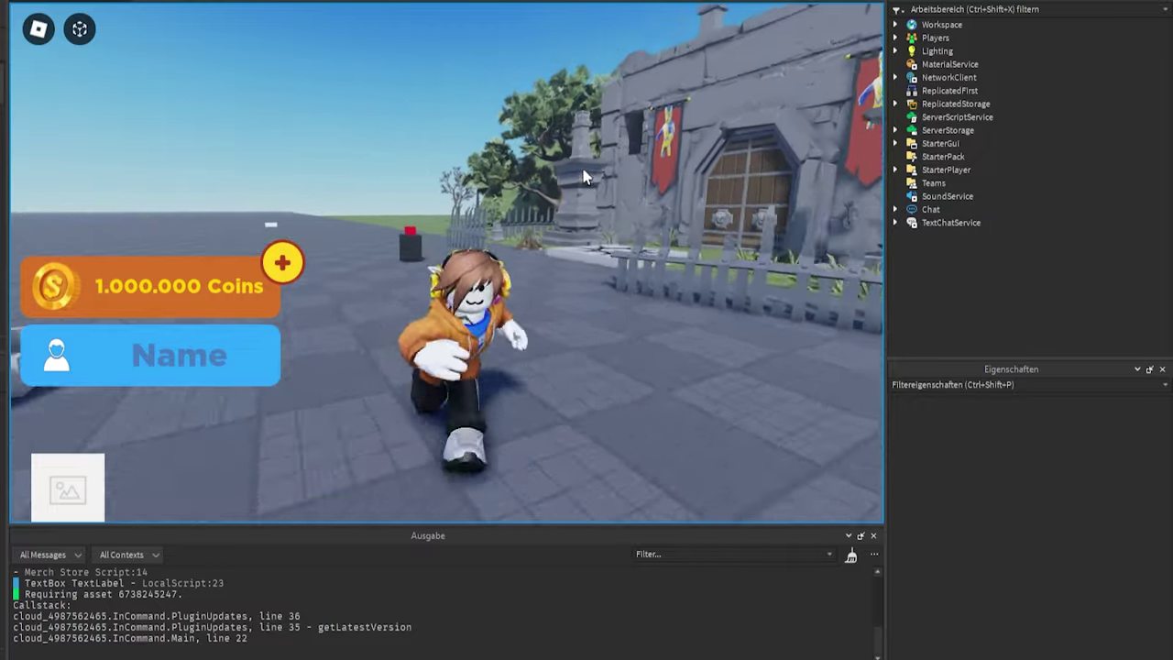
right_drag(458, 191, 458, 196)
key(a)
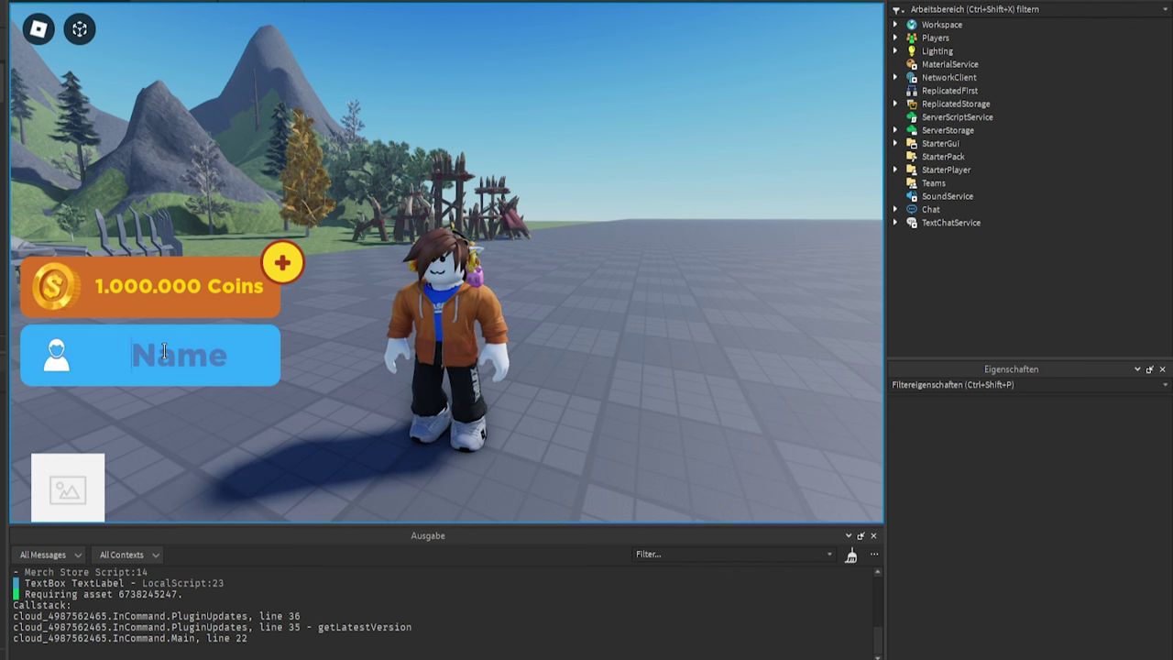
text(Konnie)
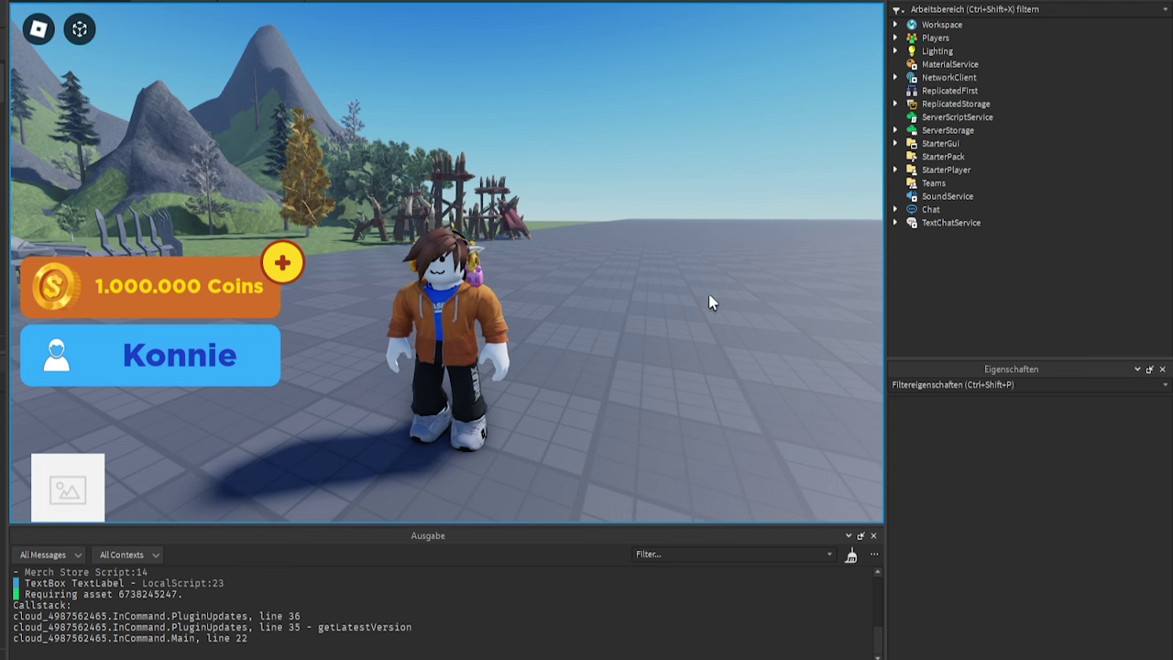
Step: Enter the player name again, confirm it, and walk around to check the label above the character's head
click(203, 353)
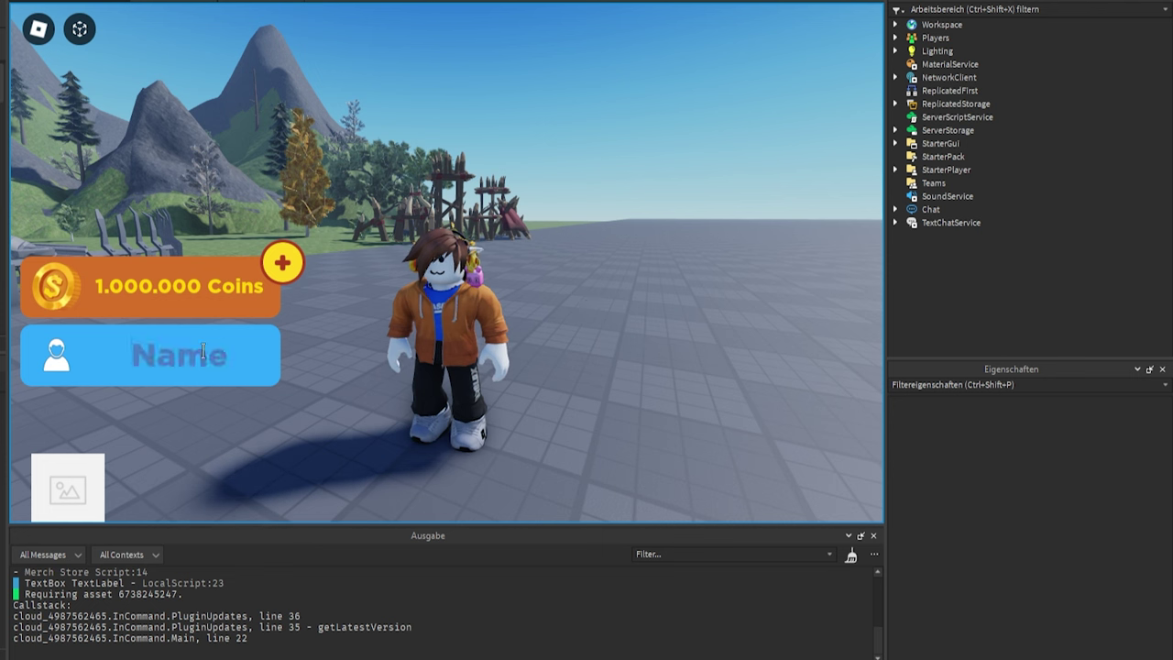
text(Konnie)
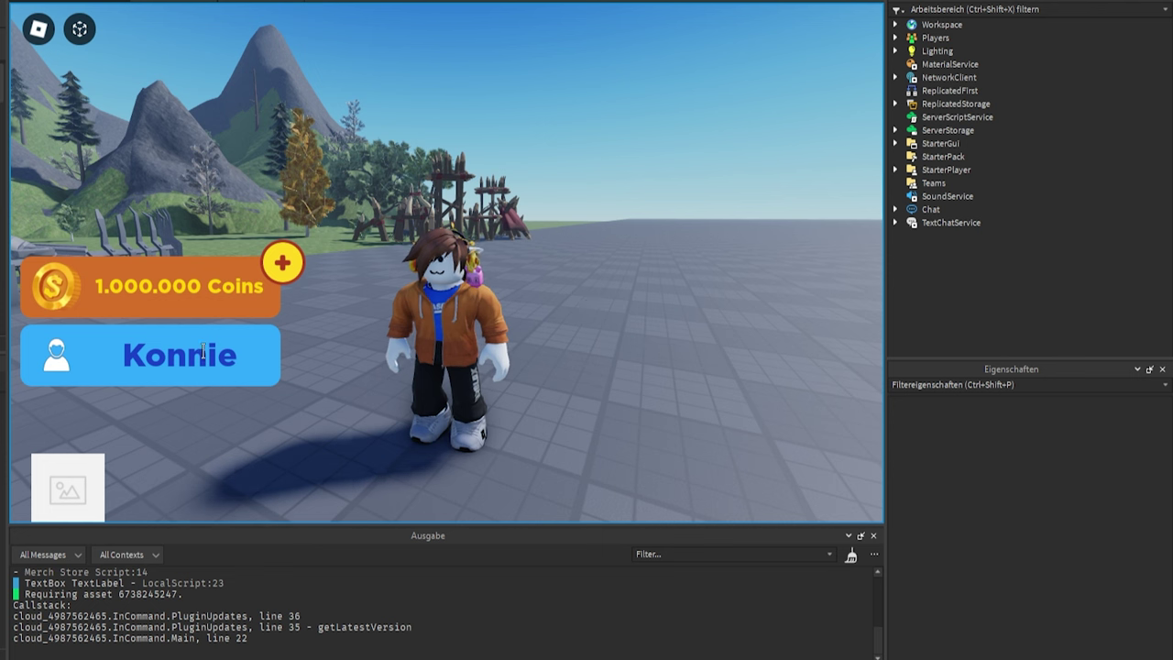
key(Return)
key(a)
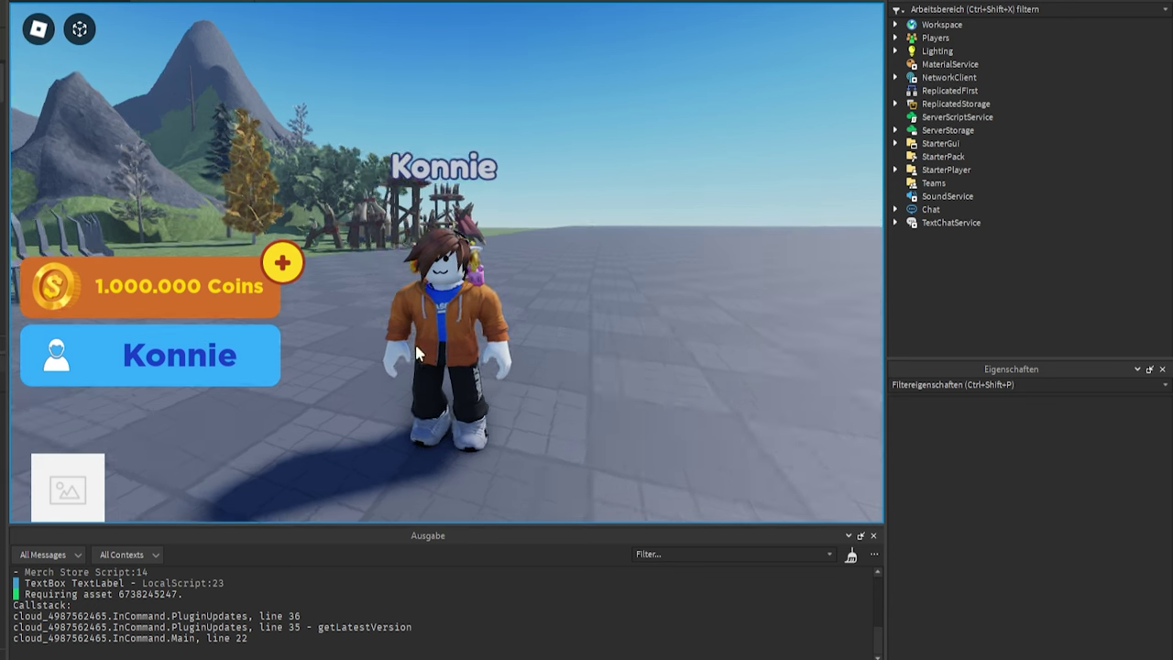
key(w)
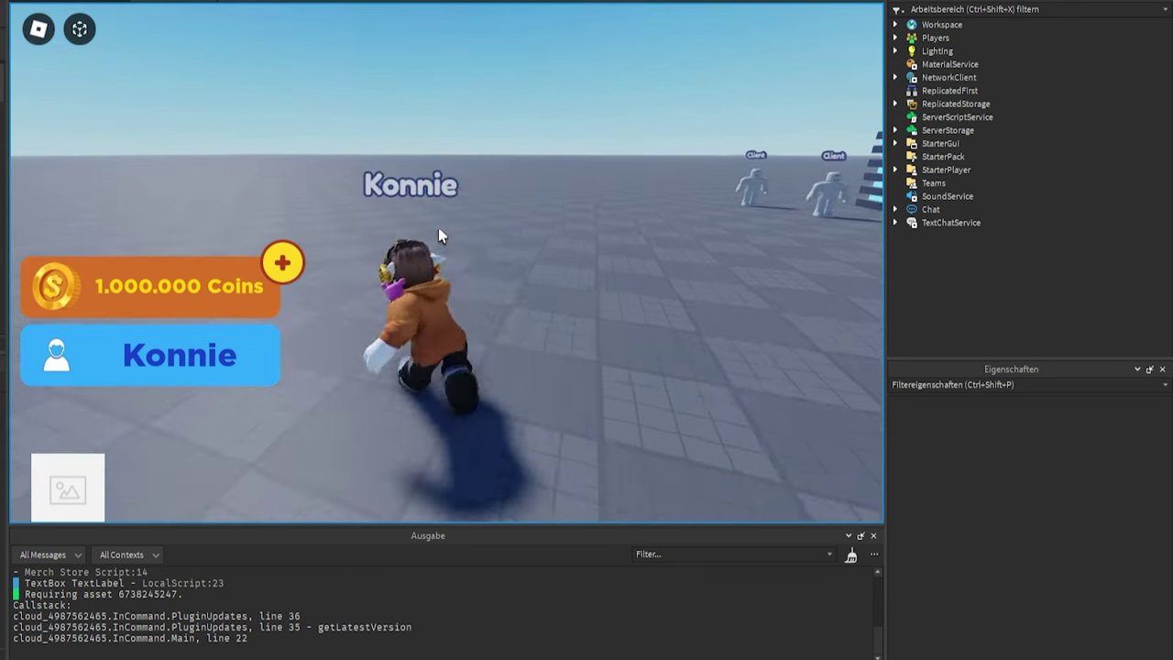
Step: Enter three different player names one after another, confirming each, and check the overhead label while walking
click(228, 356)
text(Markus)
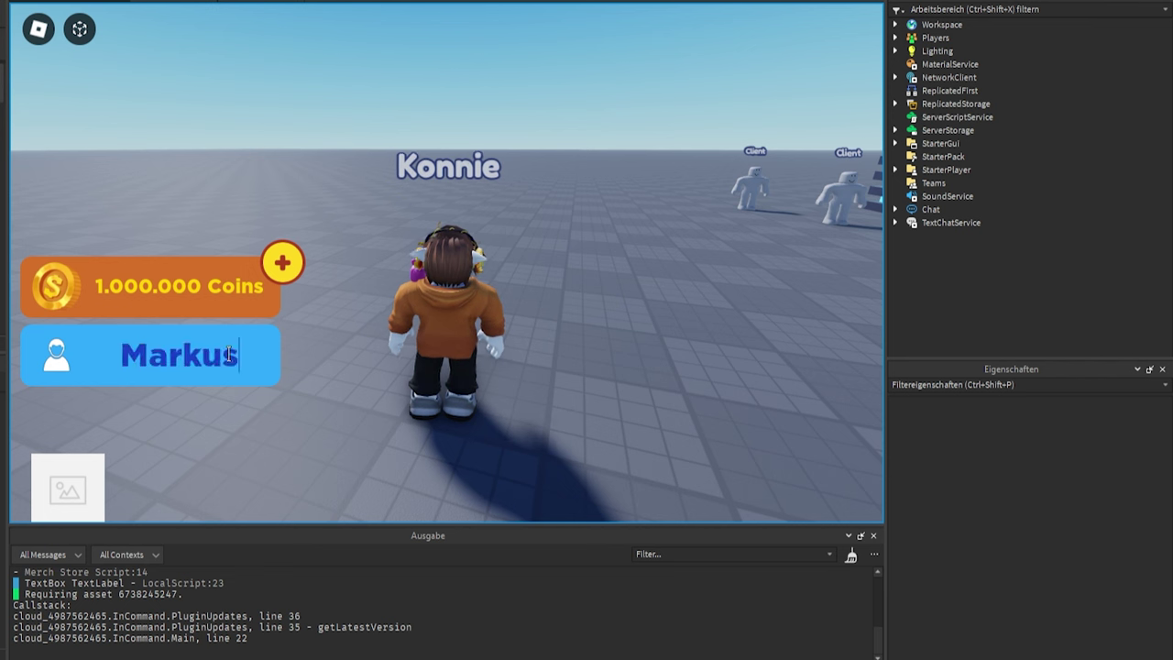
key(Return)
click(229, 360)
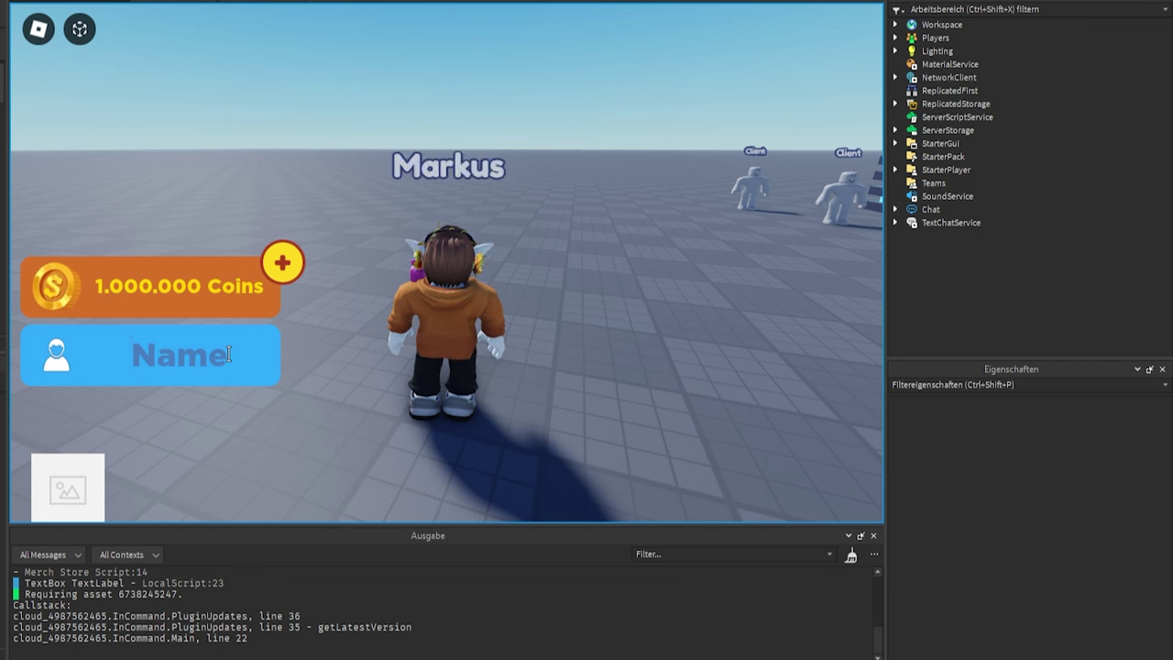
text(Felix)
key(Return)
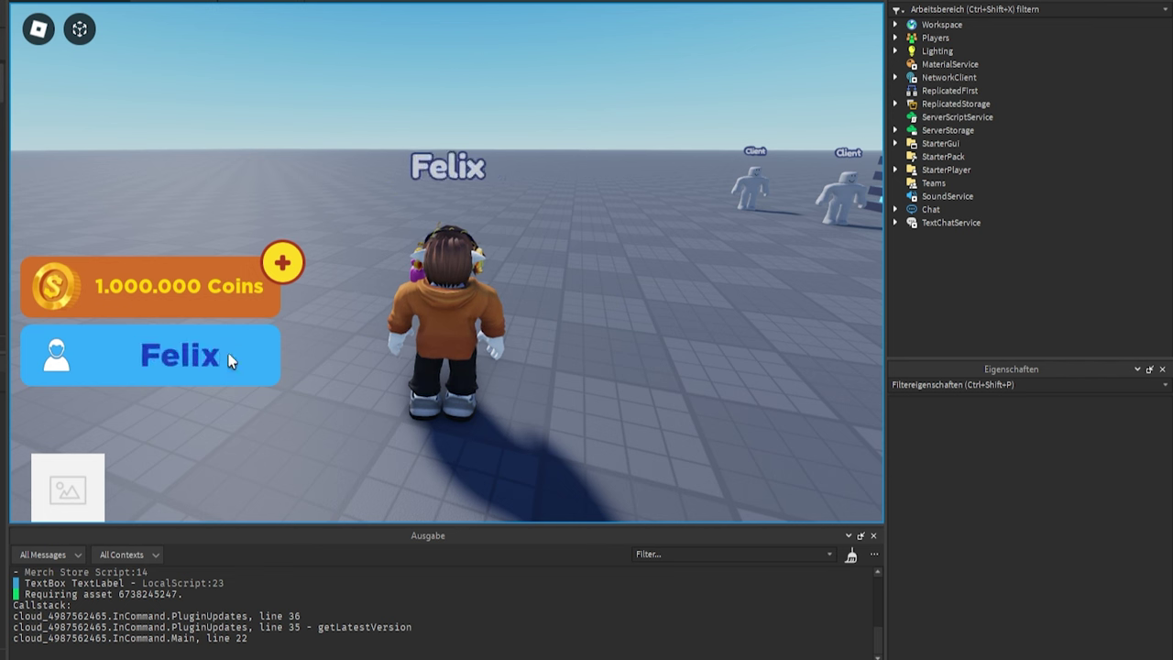
click(230, 359)
text(Viktor)
key(Return)
key(s)
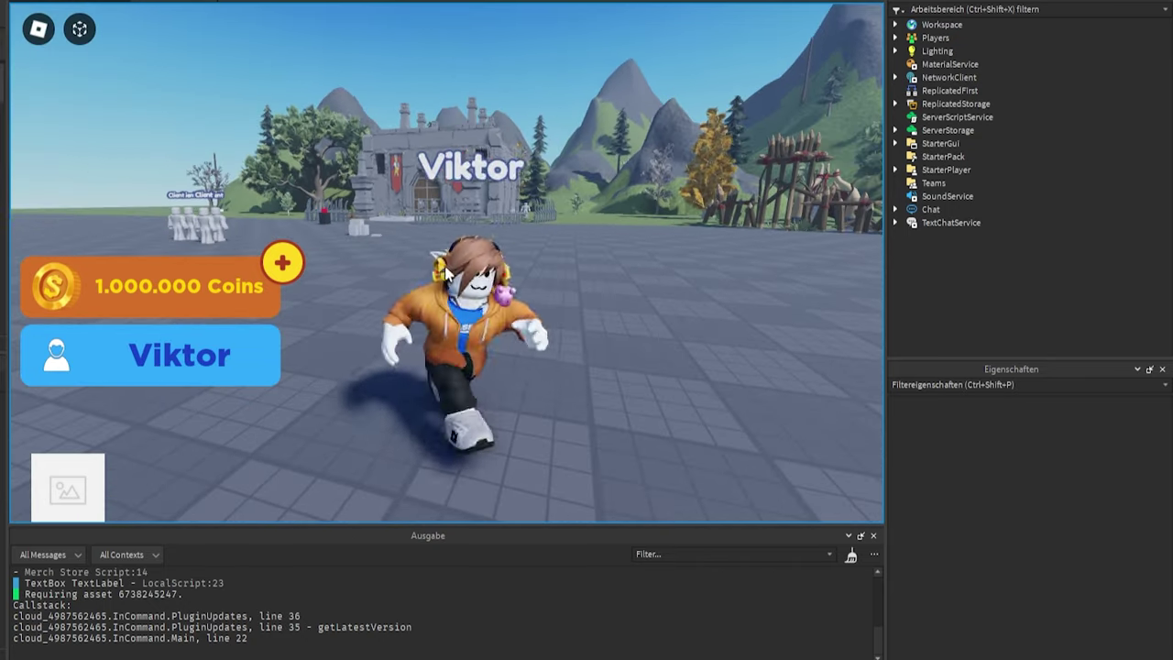
Step: Test the name box with "Böses Wort" as the name and confirm it
click(208, 354)
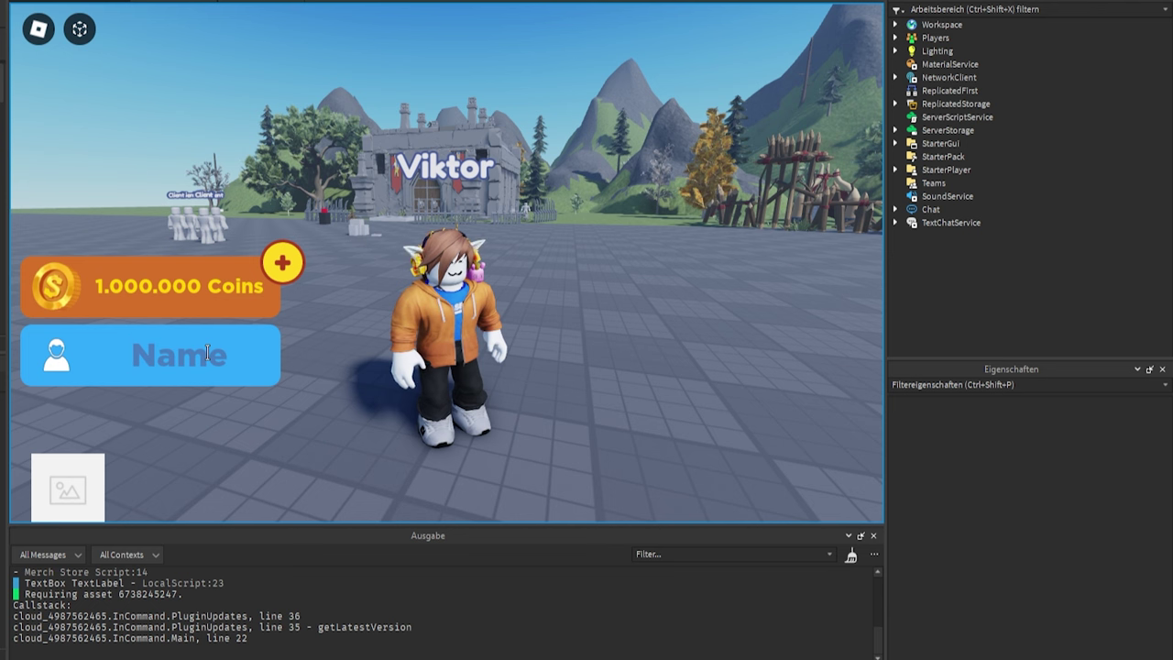
text(Böses Wort)
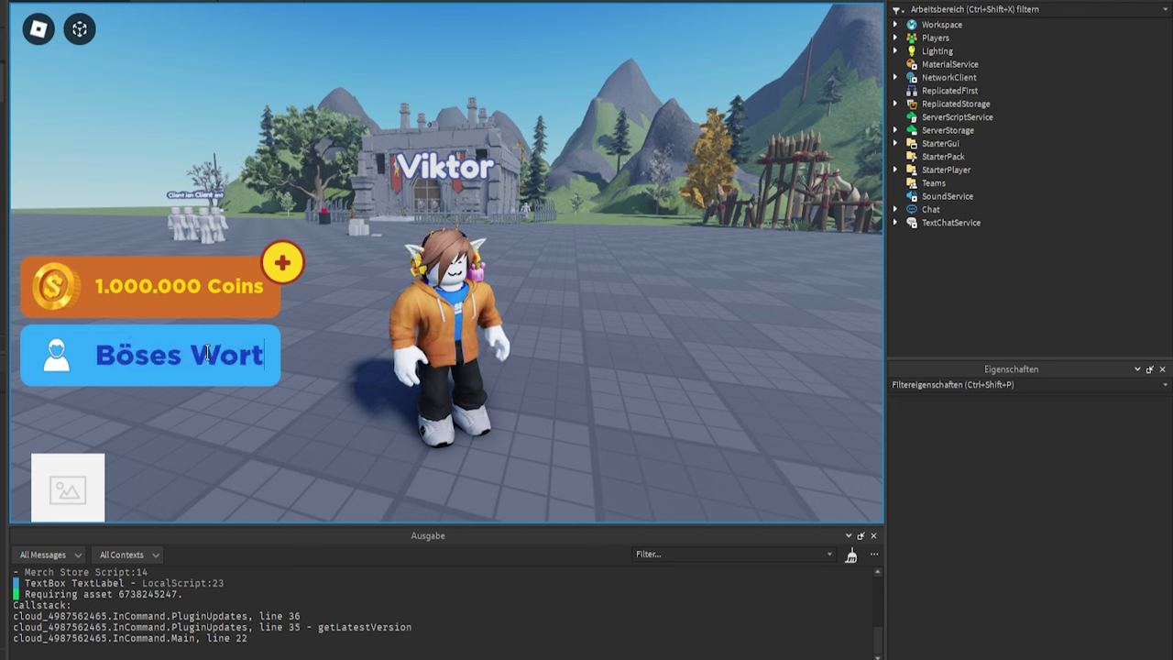
key(Return)
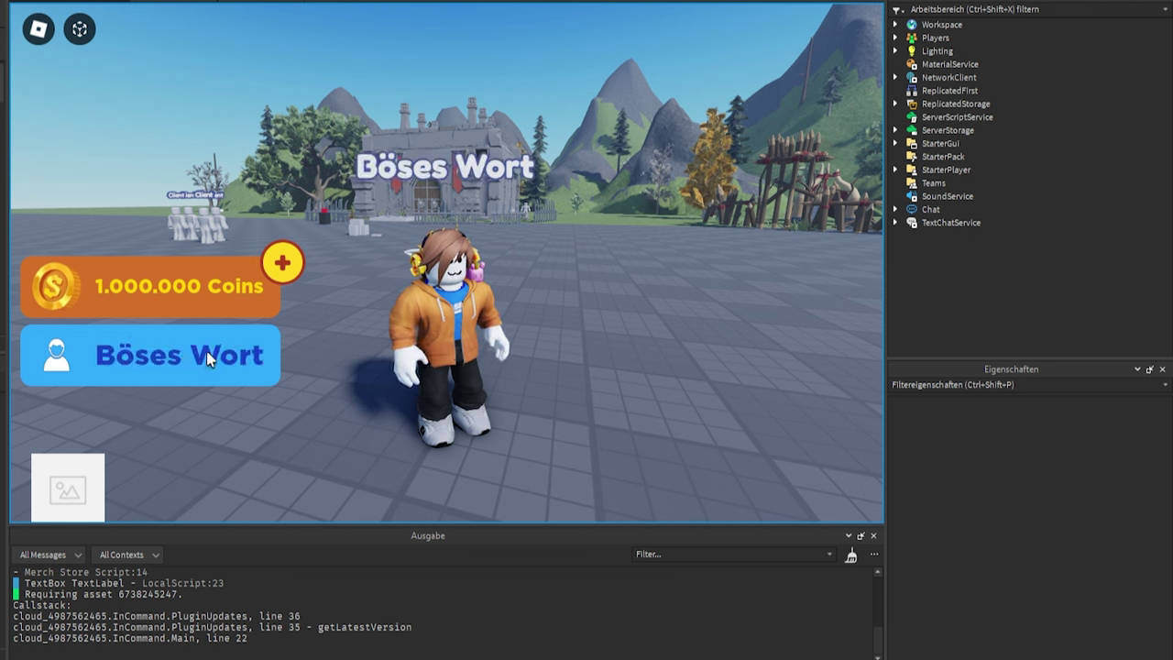
Step: Check the overhead label while walking and from different camera distances, and end the playtest
key(s)
key(s)
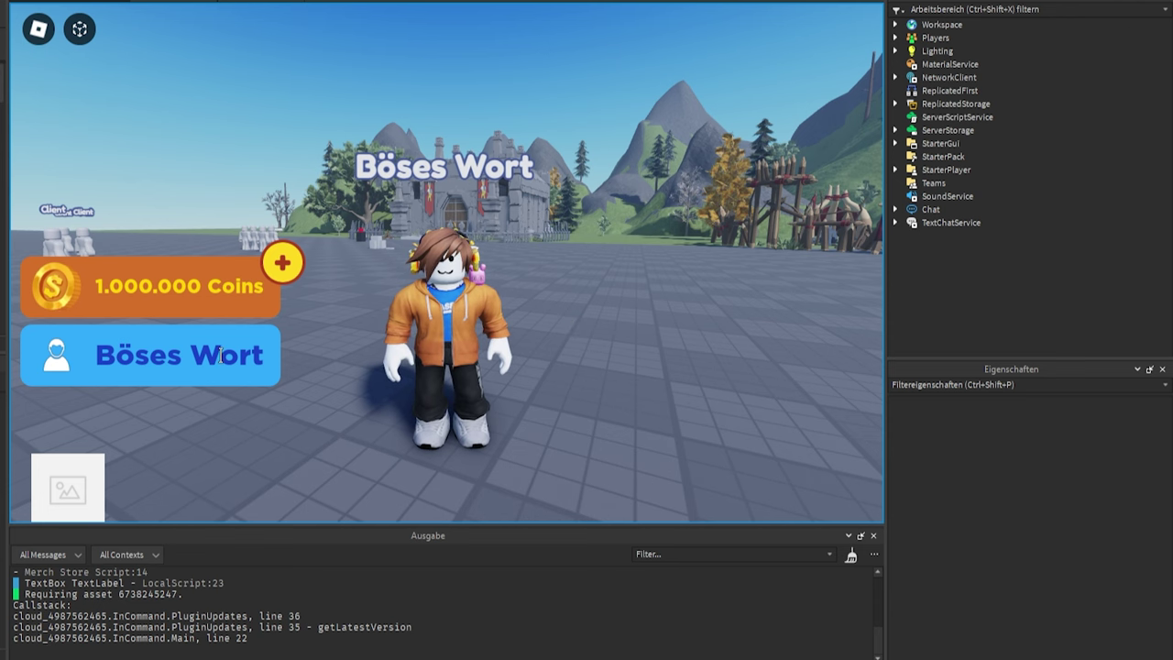
right_drag(417, 363, 420, 351)
scroll(420, 352, down, 5)
scroll(421, 351, up, 4)
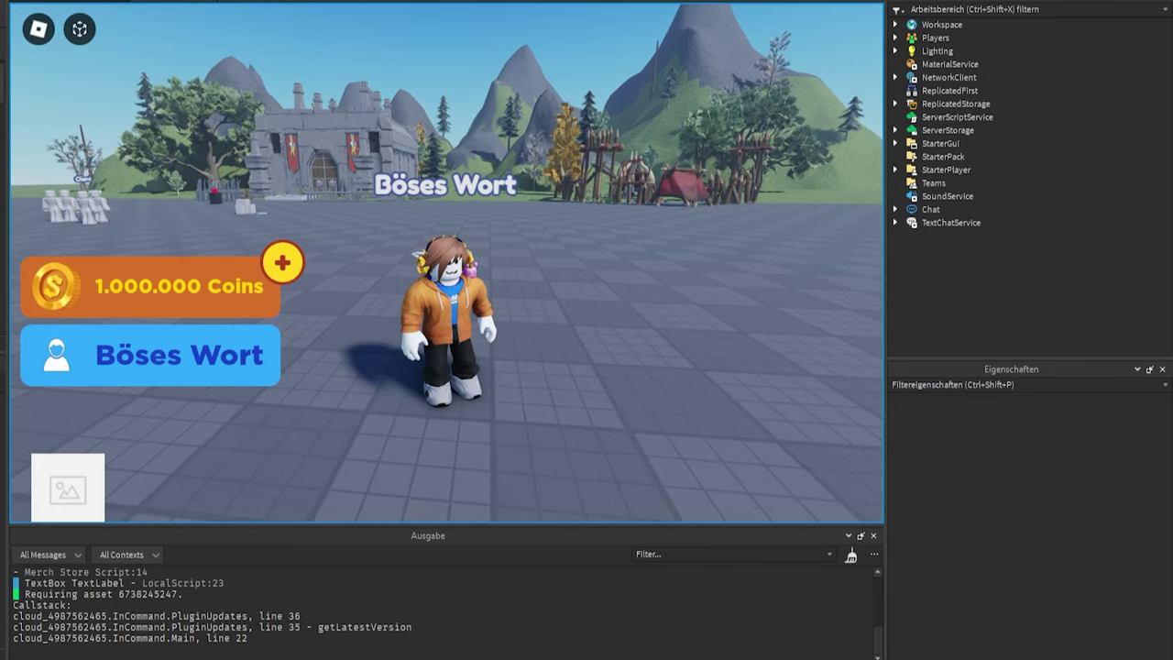
key(shift+F5)
right_drag(444, 337, 447, 335)
scroll(447, 335, down, 5)
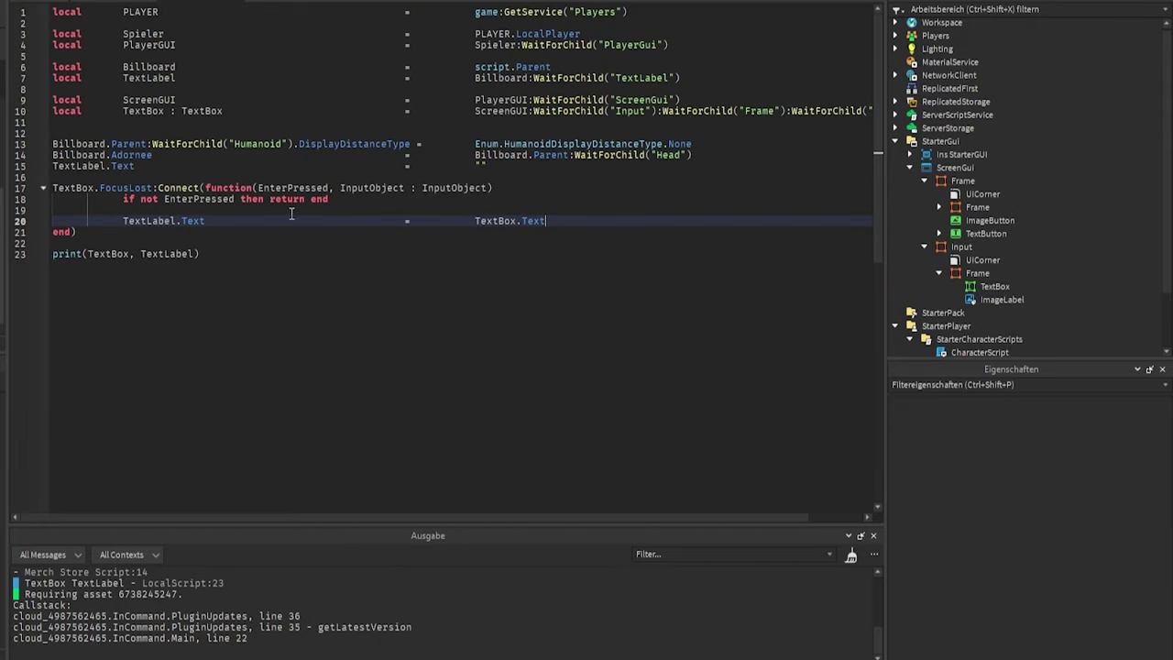
Step: Declare a local variable Input set to TextBox.Text in the FocusLost handler, below the EnterPressed check
click(296, 211)
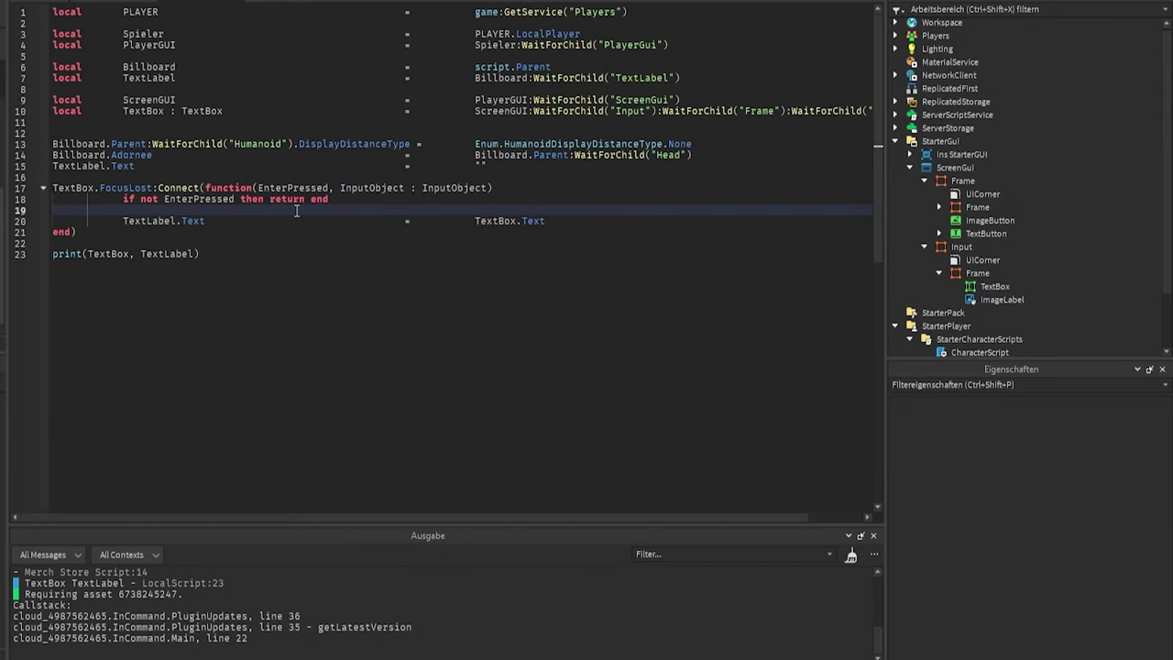
key(Return)
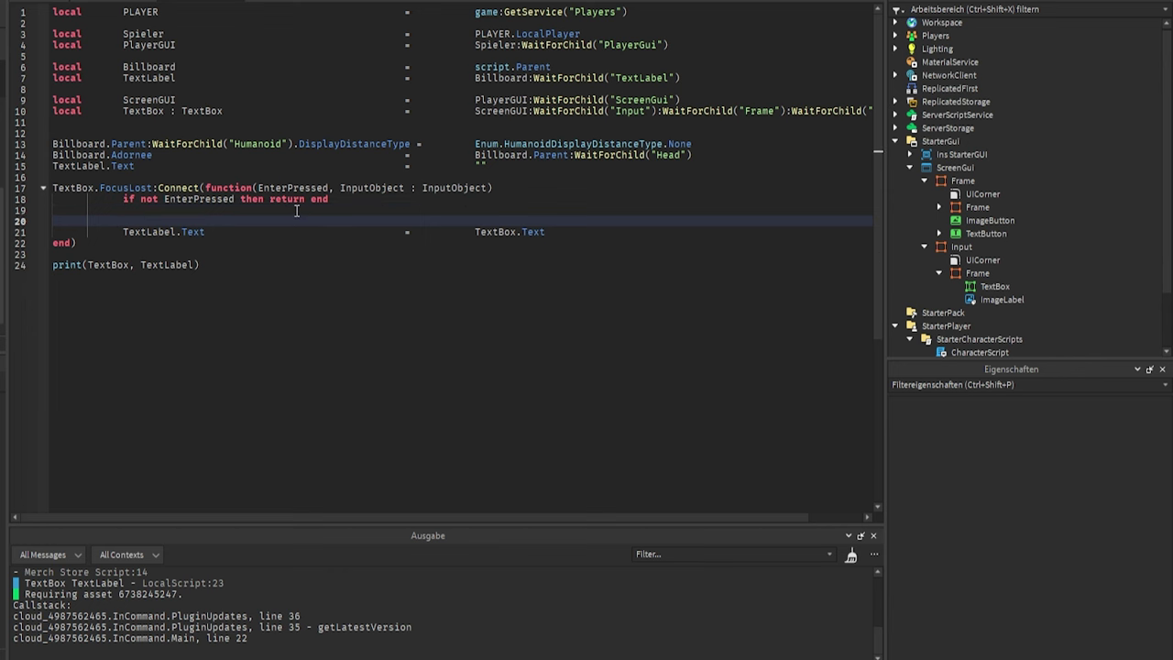
text(local)
key(Tab)
text(Input)
key(Tab)
key(Tab)
key(Tab)
key(Tab)
key(Tab)
text(=)
key(Tab)
key(Tab)
key(Tab)
text(TextBox.Text)
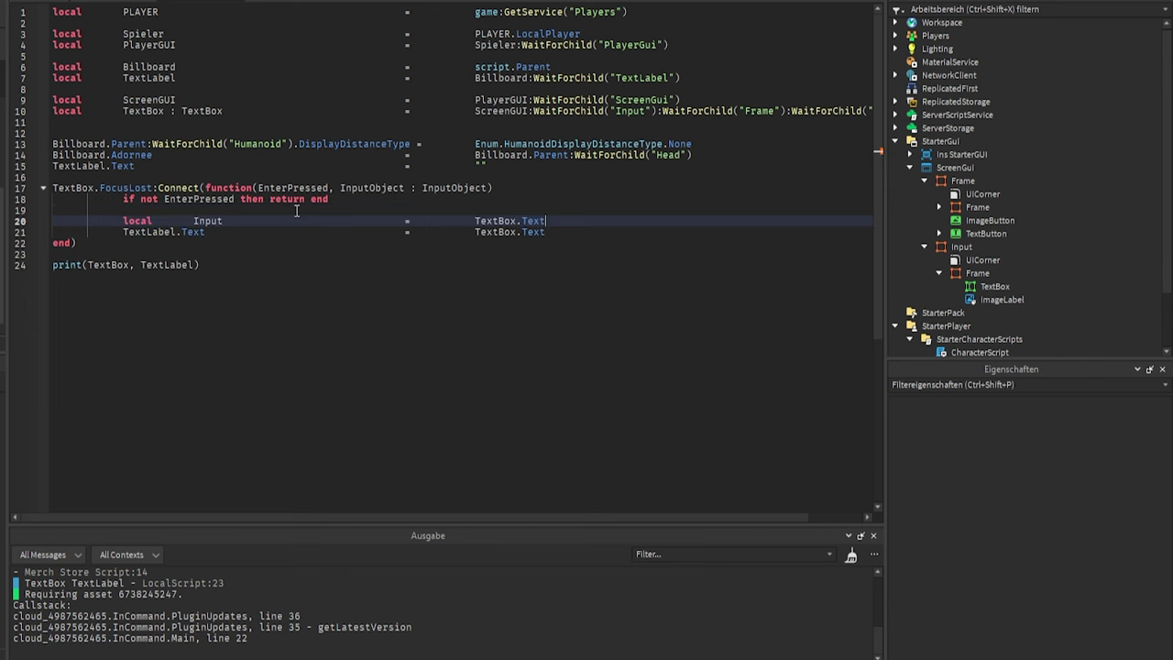
key(Return)
key(Return)
Step: Declare a local variable TEXT as game:GetService("TextService") directly below the PLAYER declaration
click(649, 9)
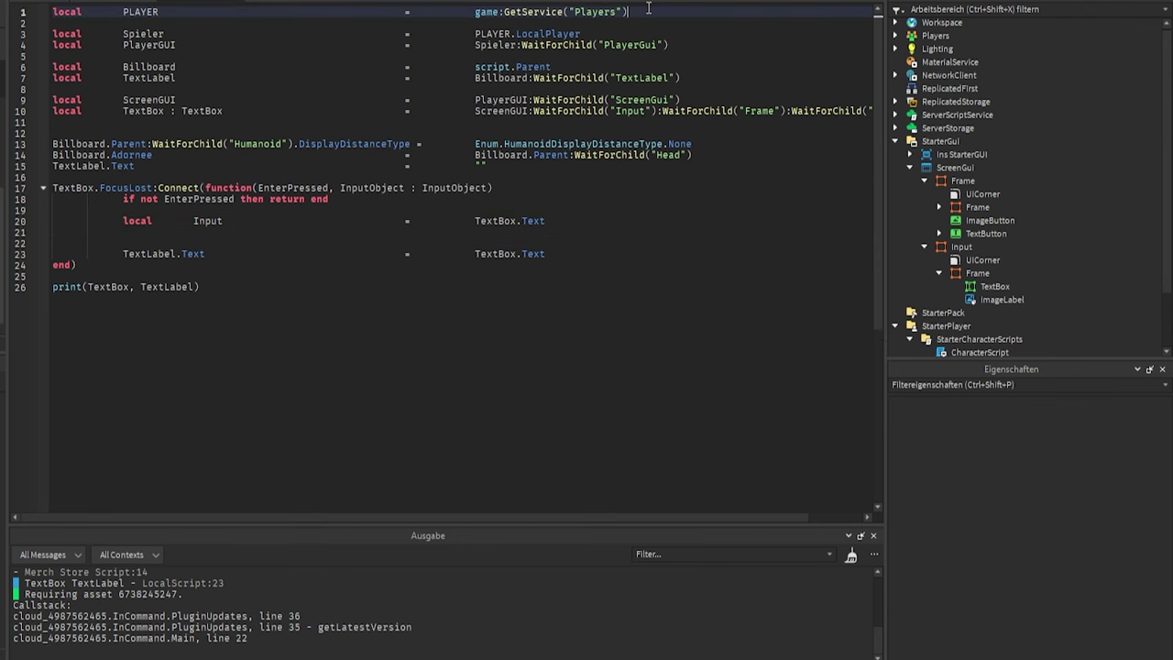
key(Return)
text(local)
key(Tab)
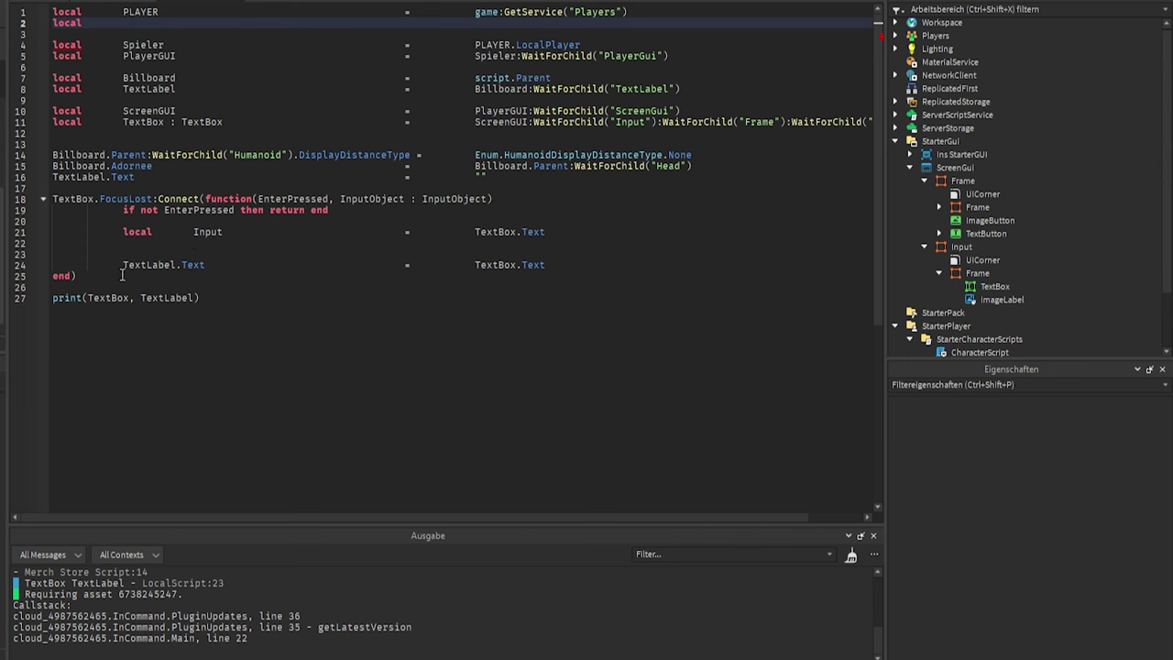
drag(124, 265, 619, 267)
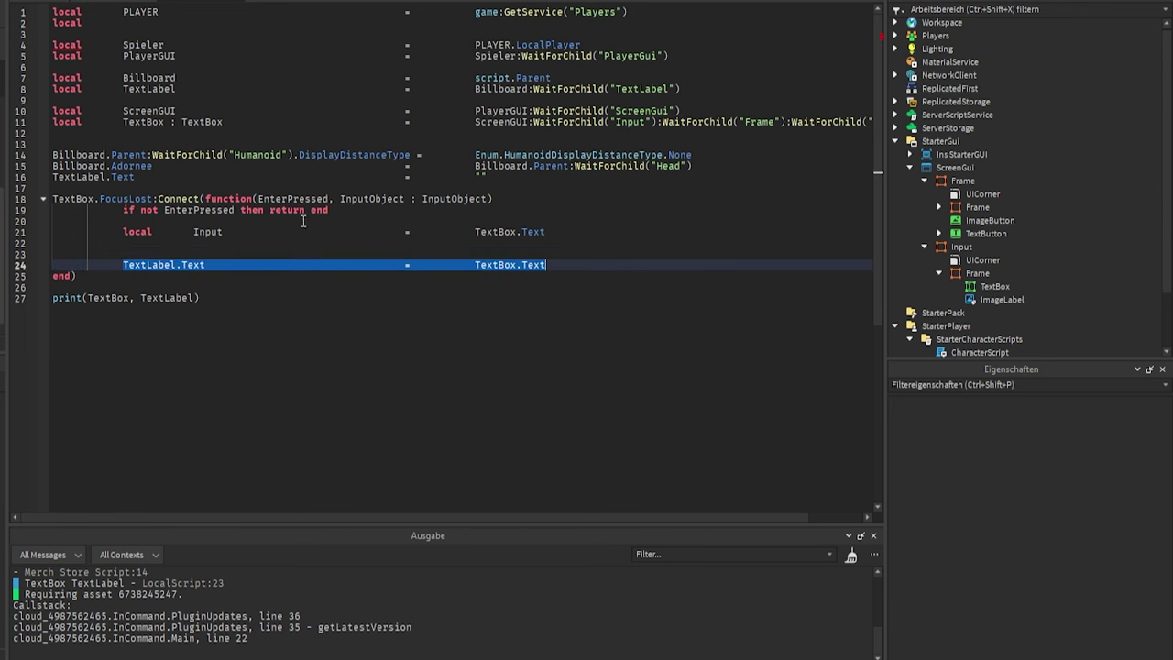
click(140, 22)
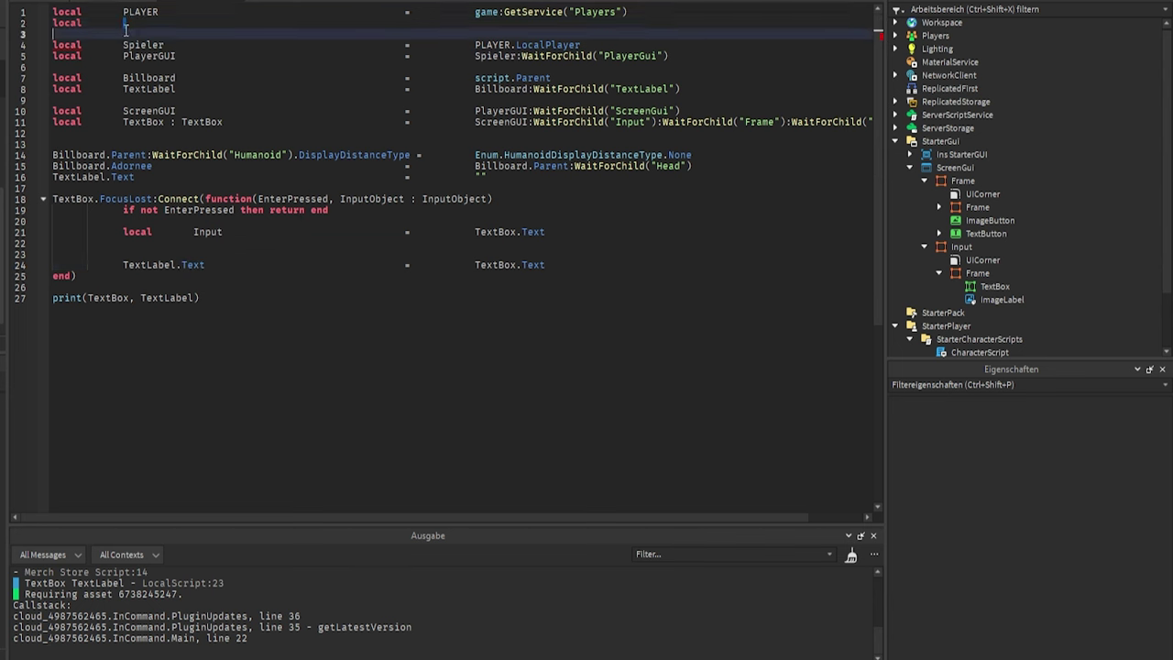
text(TEXT	=	g)
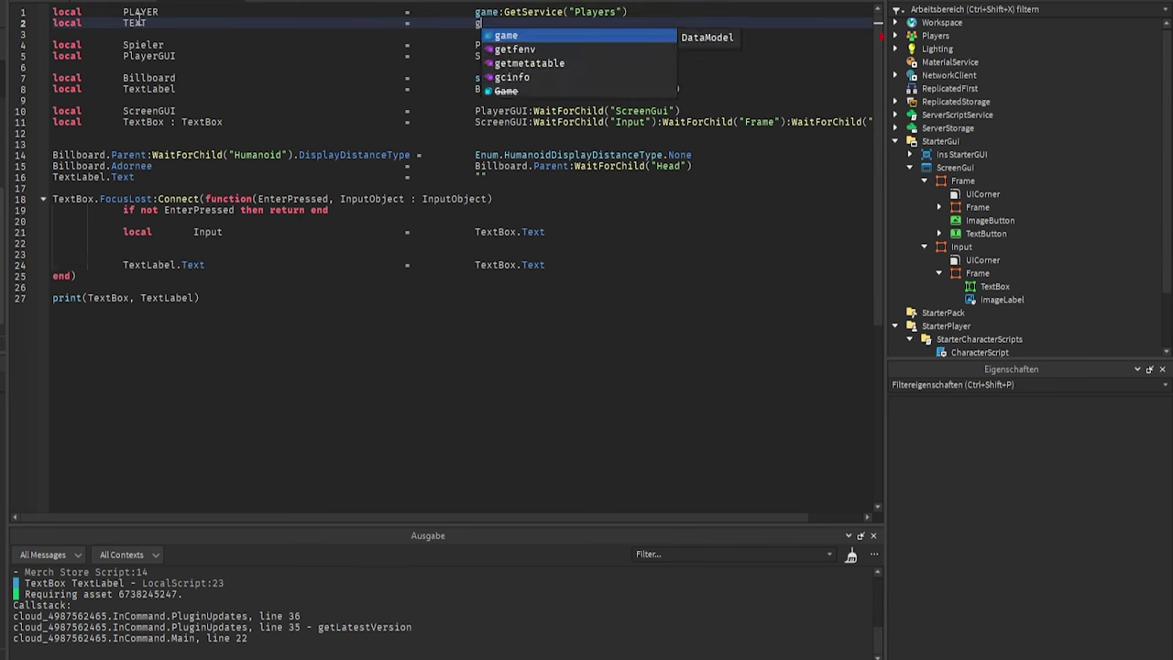
text(ame:GetService("Text)
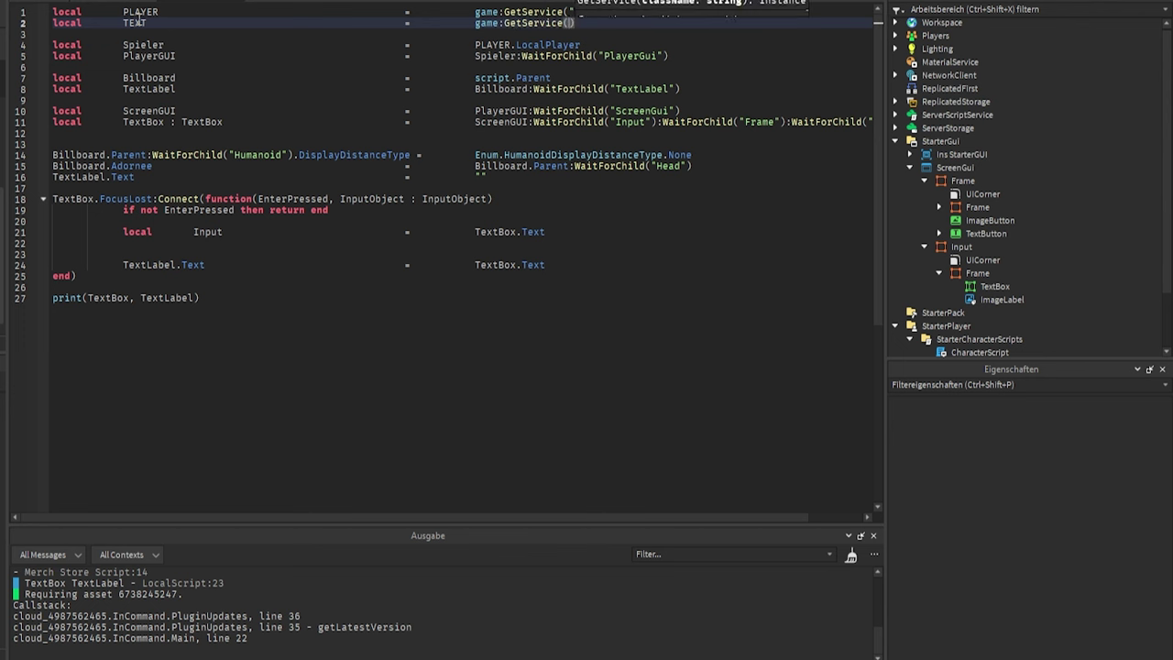
key(Down)
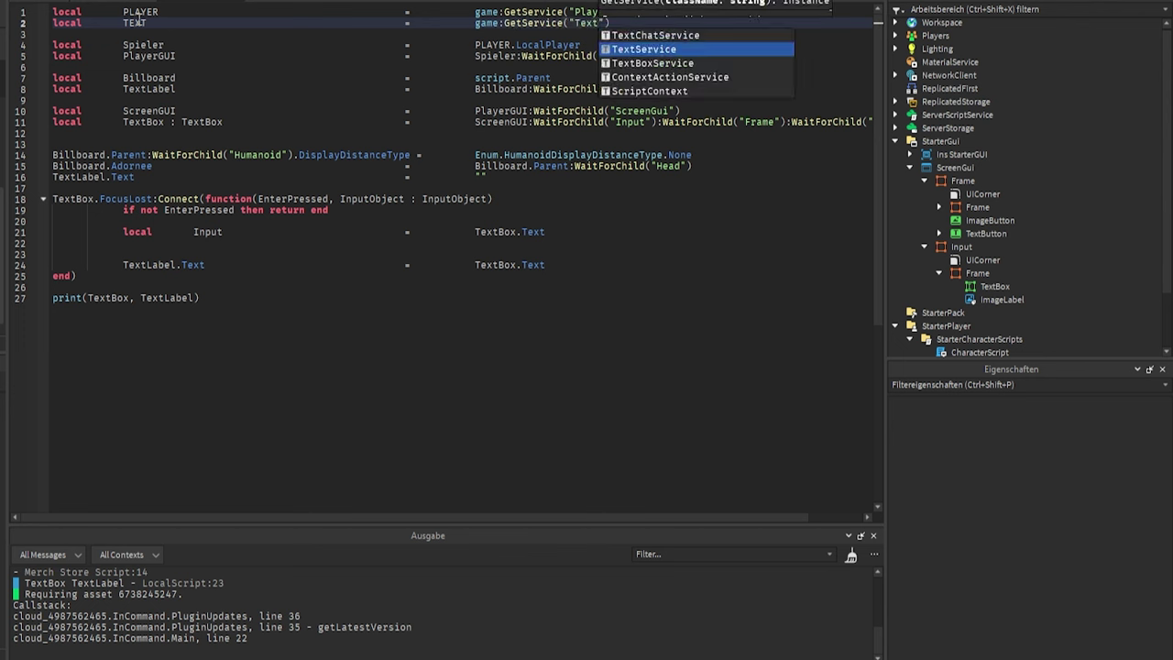
key(Return)
Step: Add the call TEXT:FilterStringAsync(Input, Spieler.UserId, Enum.TextFilterContext.PublicChat) above the TextLabel.Text assignment
click(147, 253)
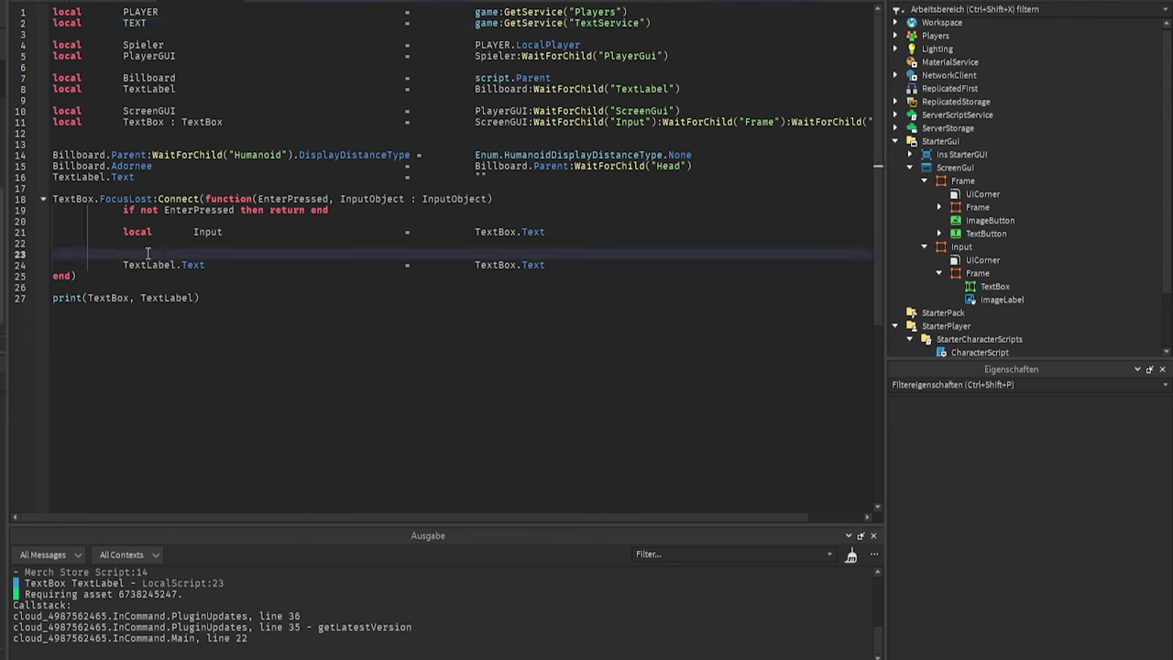
text(TEXT:Fil)
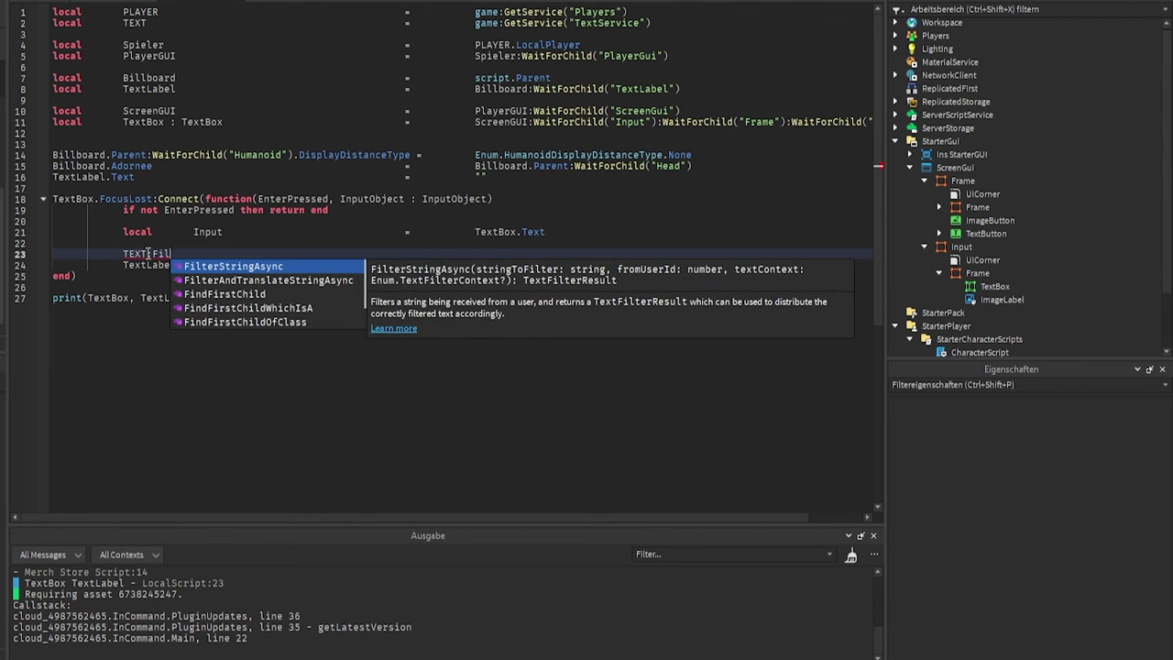
key(Return)
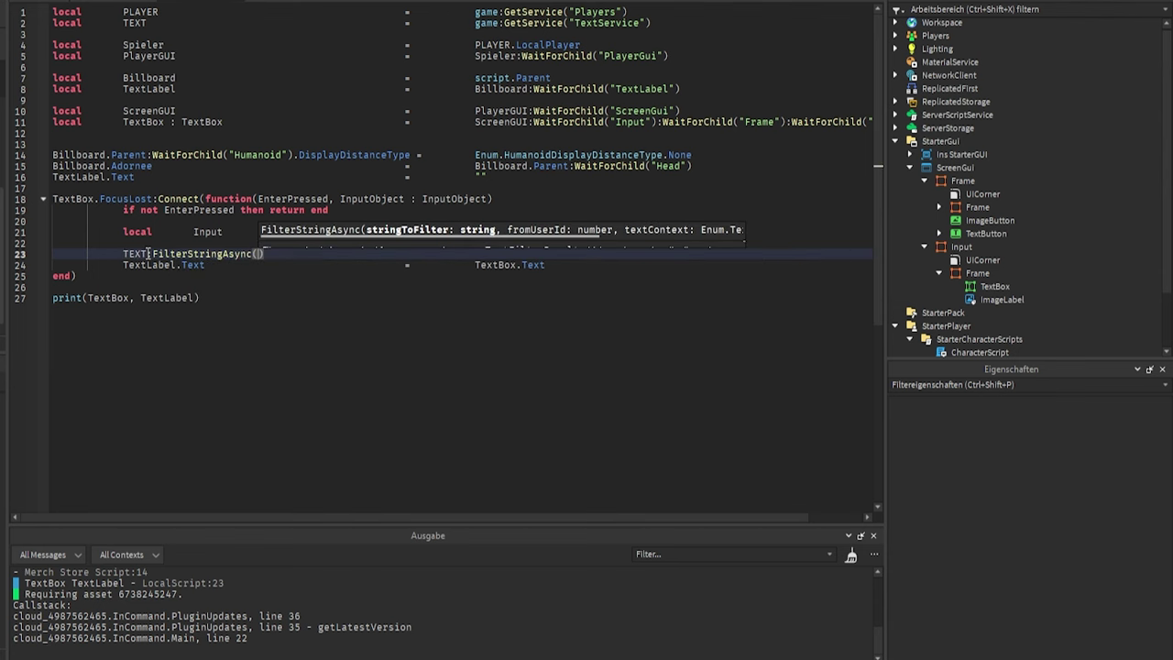
text(Input)
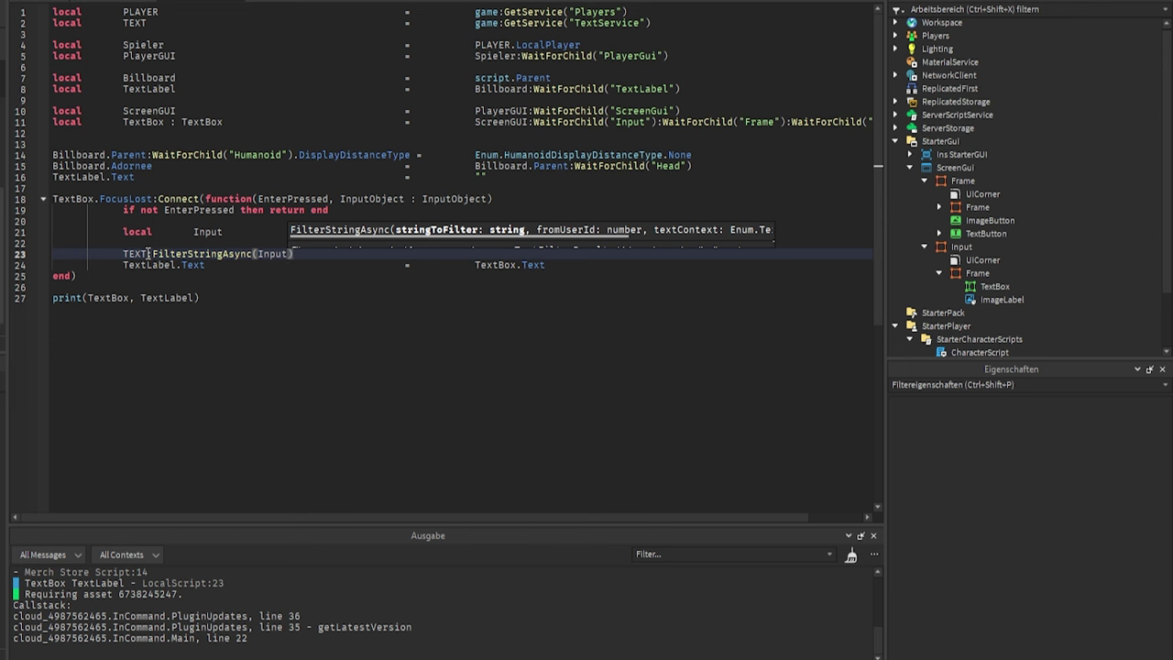
text(, Spieler.UserId)
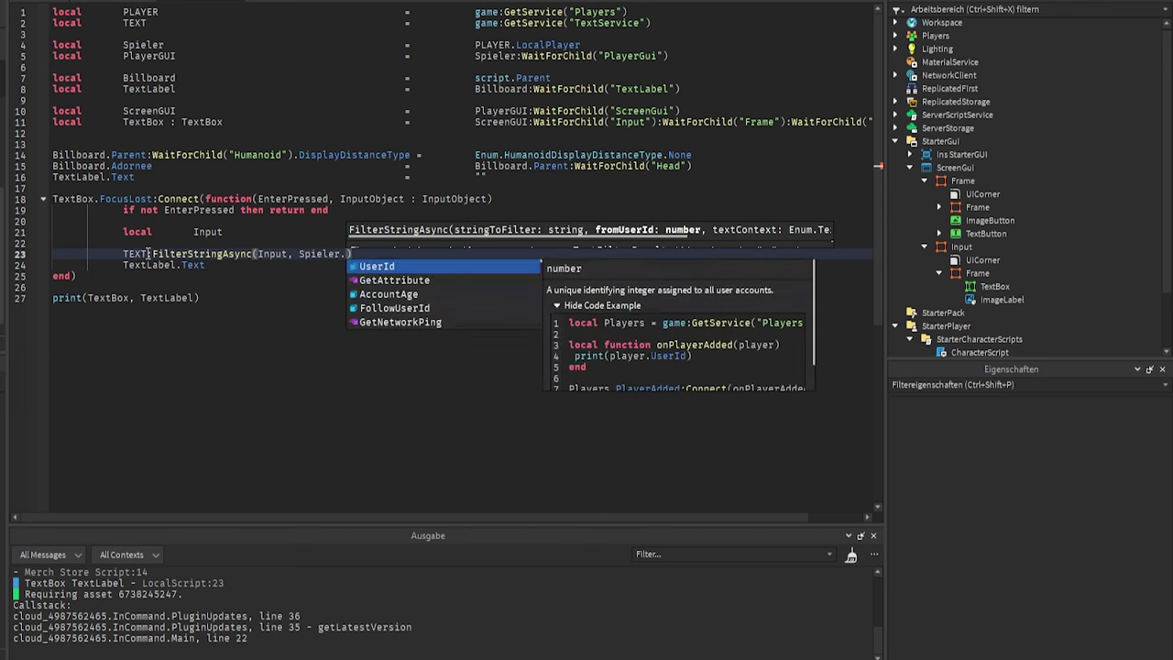
key(Return)
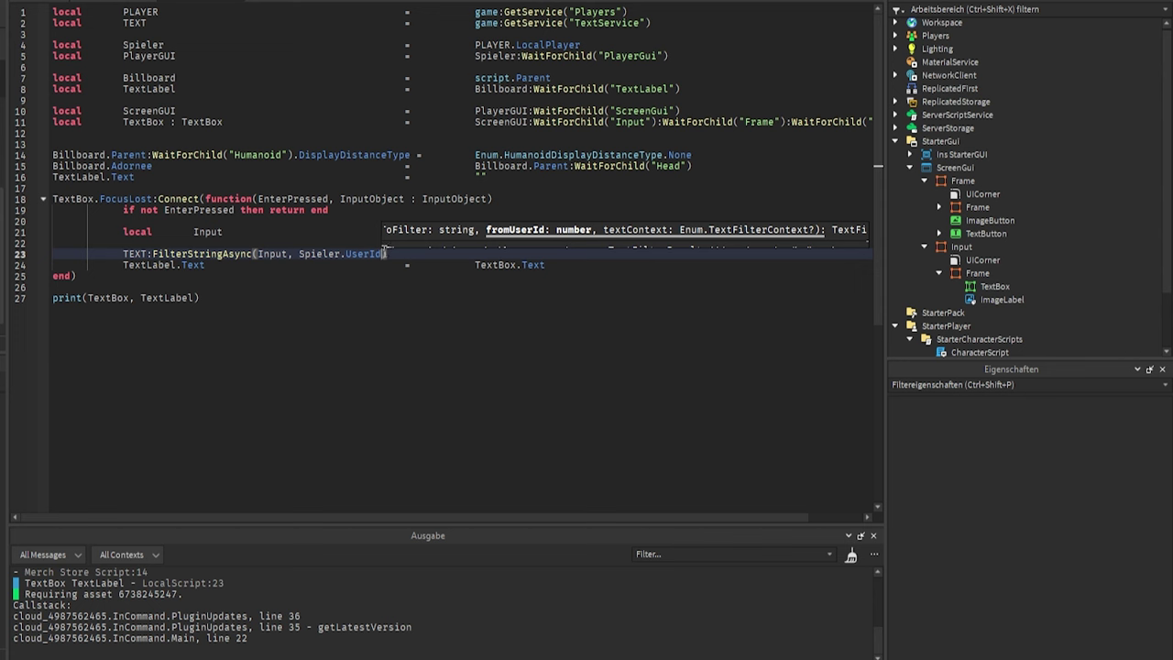
text(, Enum.TextCon)
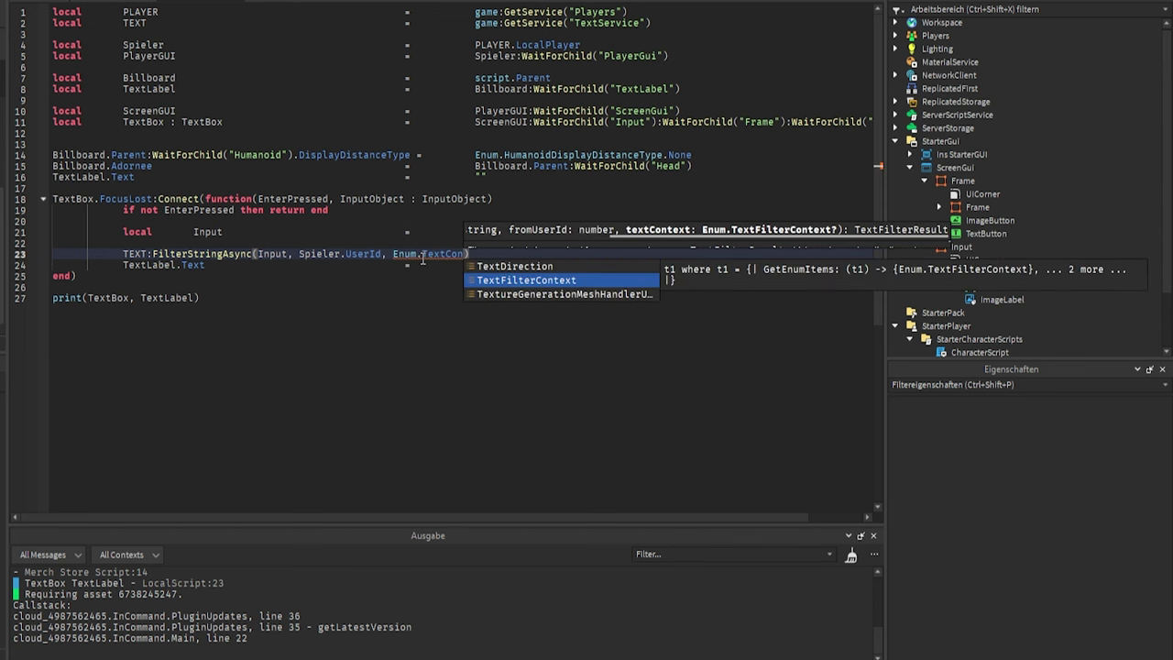
key(Tab)
text(.)
key(Tab)
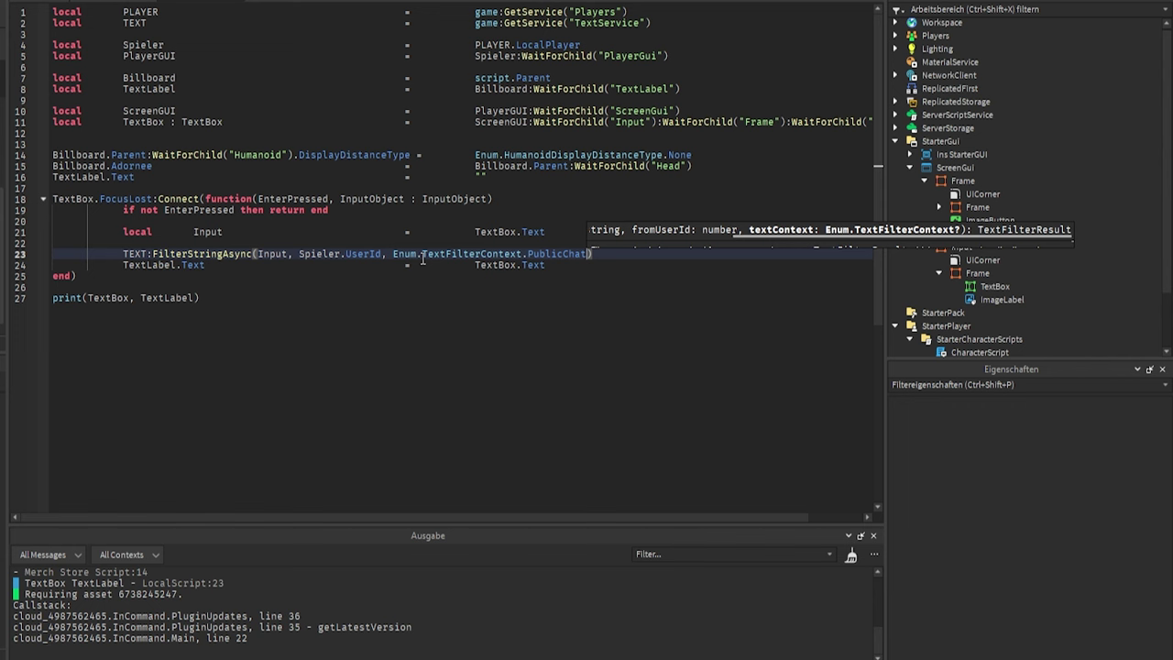
Step: Run a playtest and confirm "awdad" in the name box to test the text filter
key(F5)
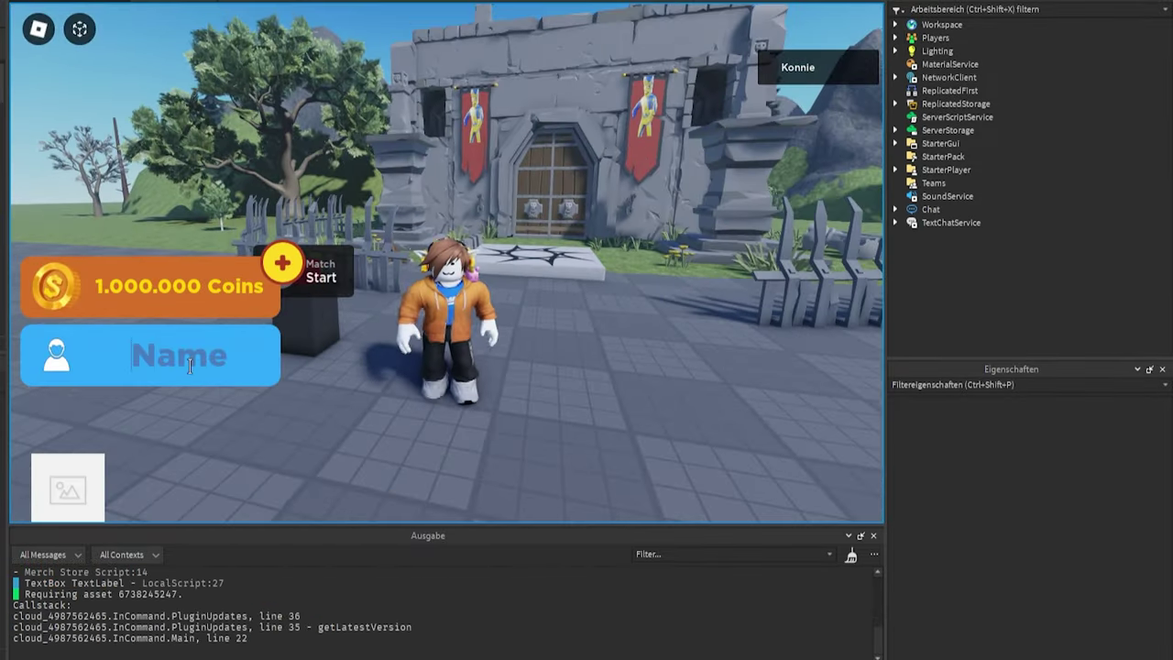
click(190, 365)
text(awdad)
key(Return)
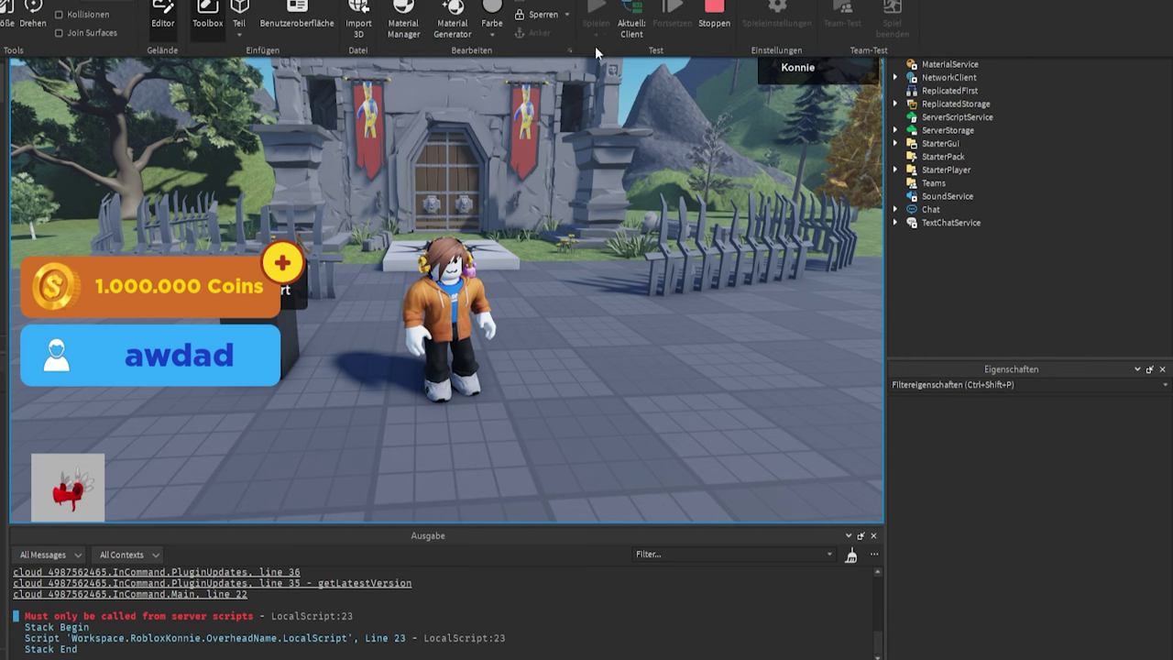
Step: Inspect the character's name tag from the server view, end the playtest and return to the script
click(625, 22)
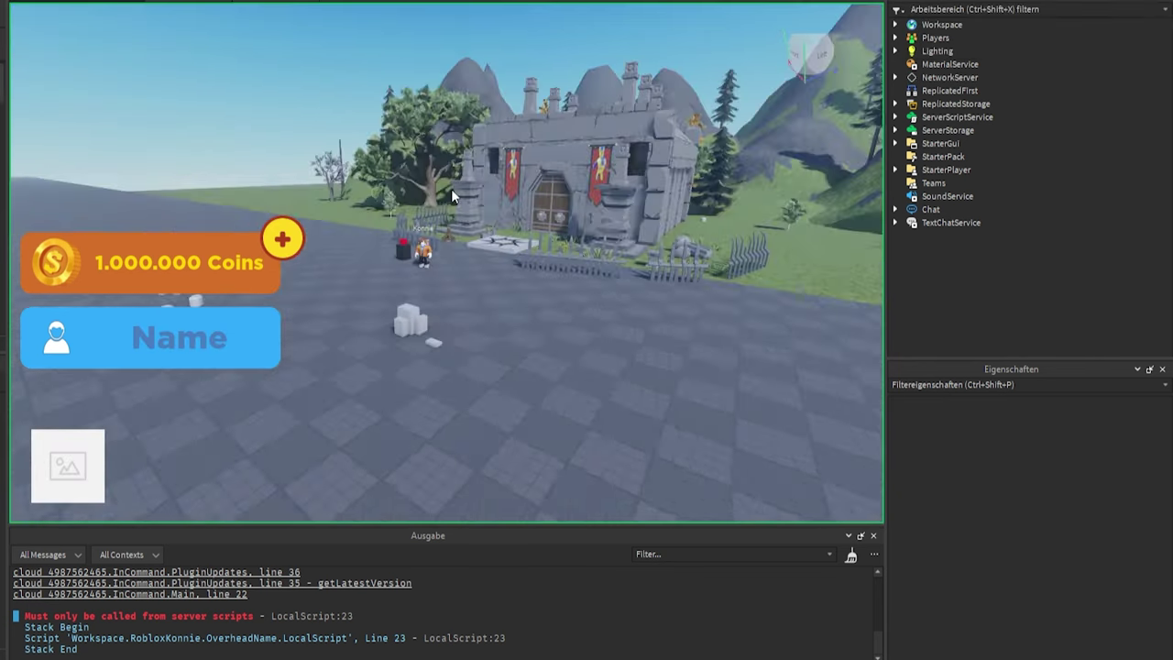
scroll(448, 190, up, 5)
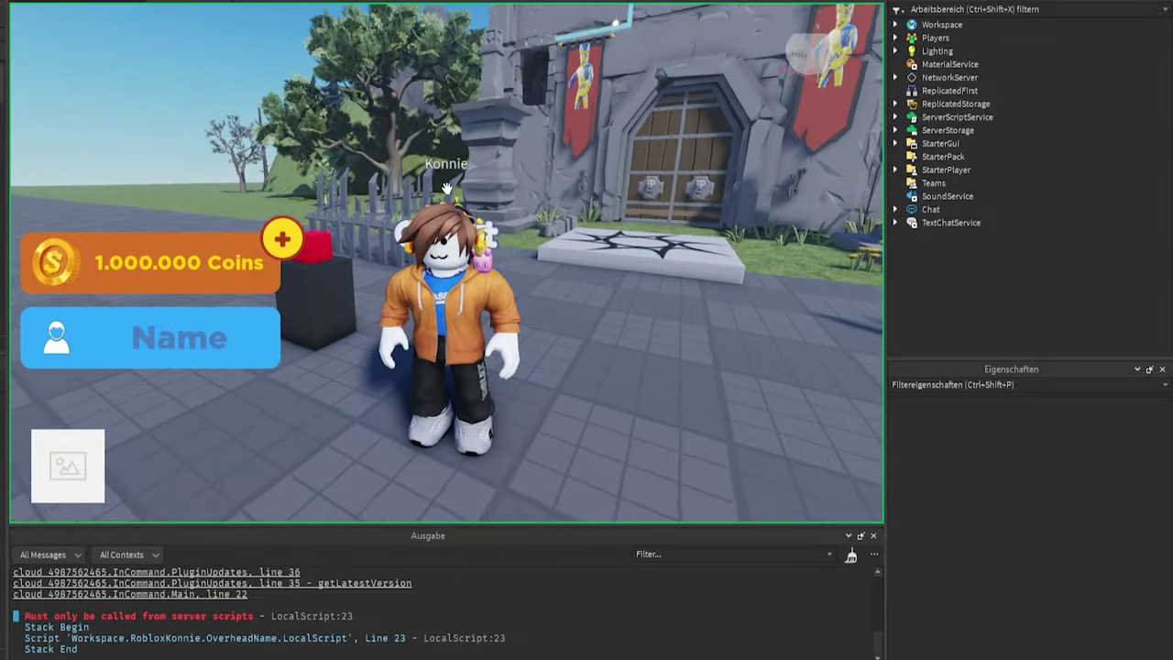
click(516, 212)
right_drag(515, 211, 517, 211)
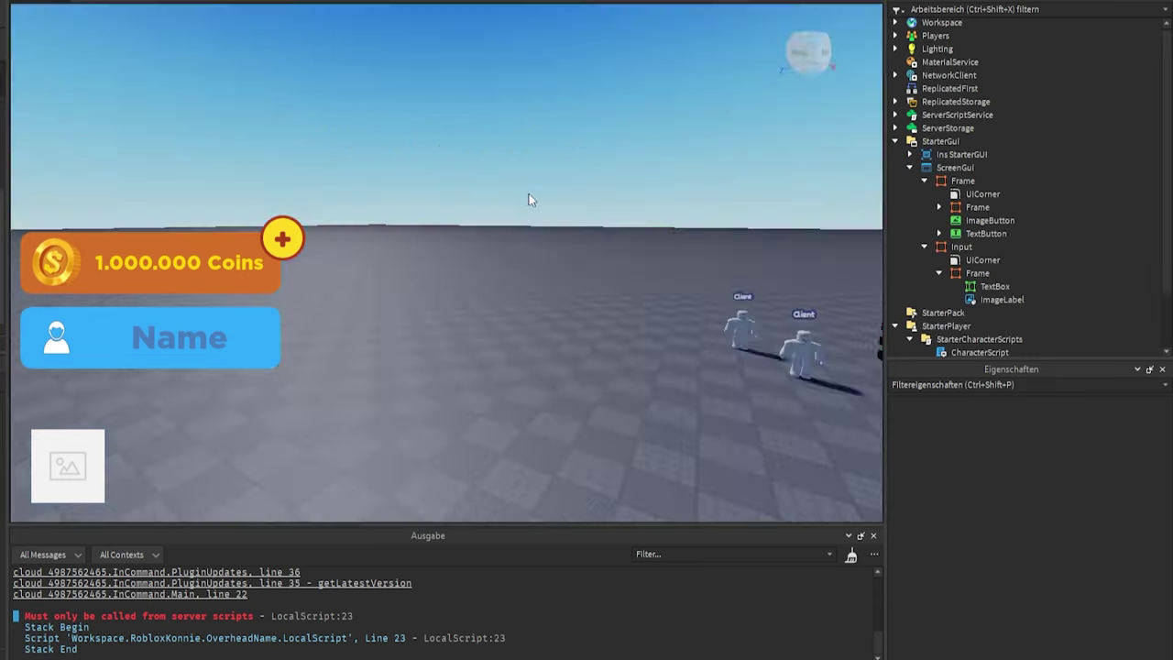
right_drag(529, 200, 535, 207)
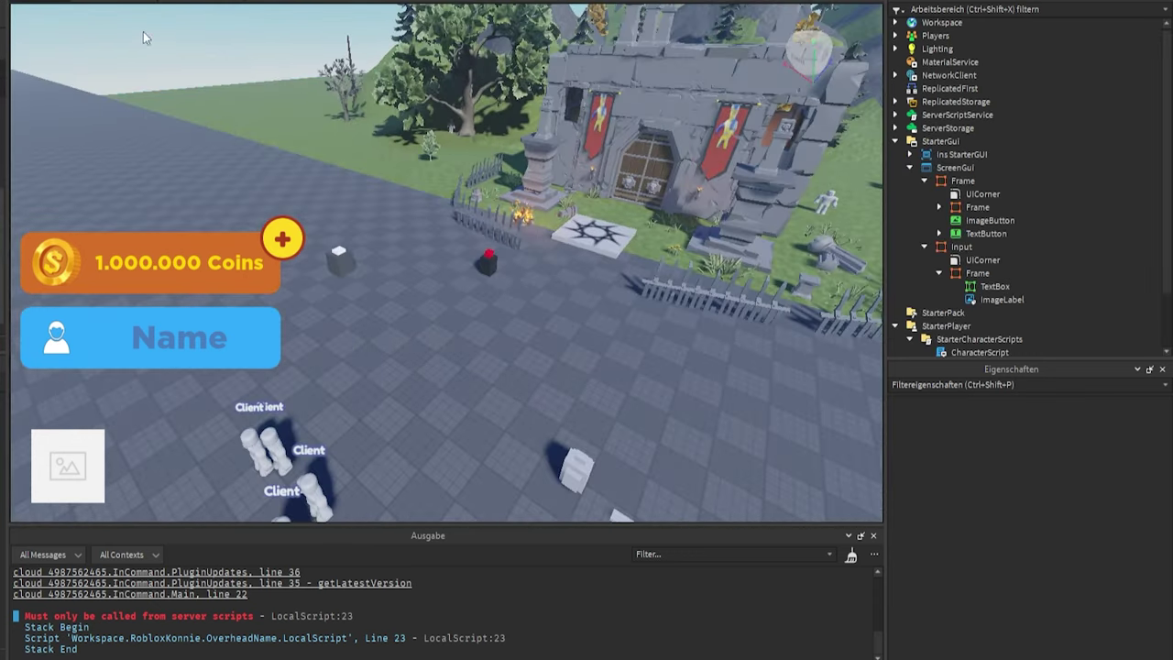
click(191, 3)
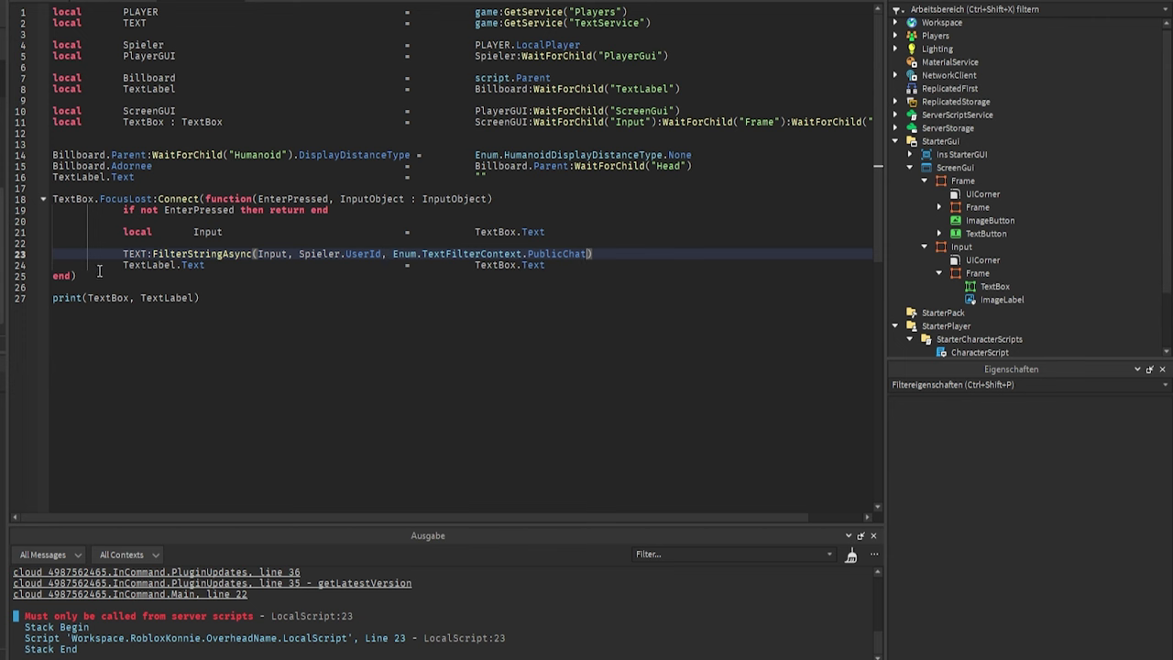
Step: Replace the print statement on the script's last line with TextBox:CaptureFocus()
drag(271, 301, 55, 223)
triple_click(146, 298)
text(TextBox:Ca)
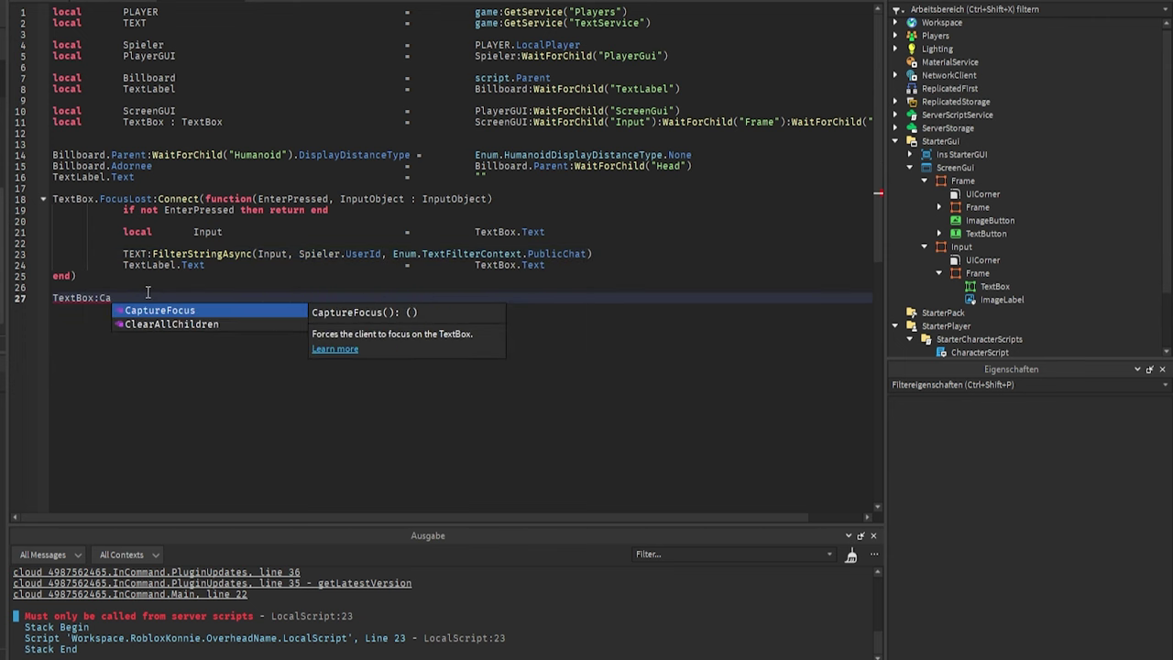
key(Tab)
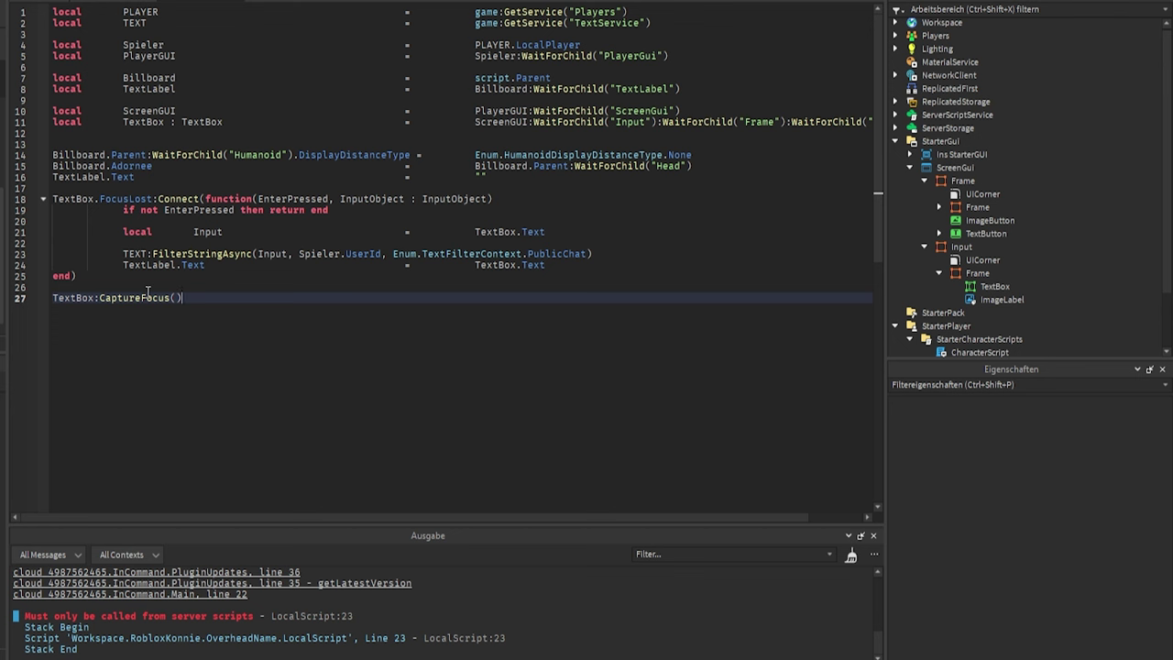
Step: Change the script's last line to TextBox:IsFocused()
drag(182, 298, 48, 298)
drag(200, 298, 73, 298)
text(tBox.)
click(99, 303)
text(:Is)
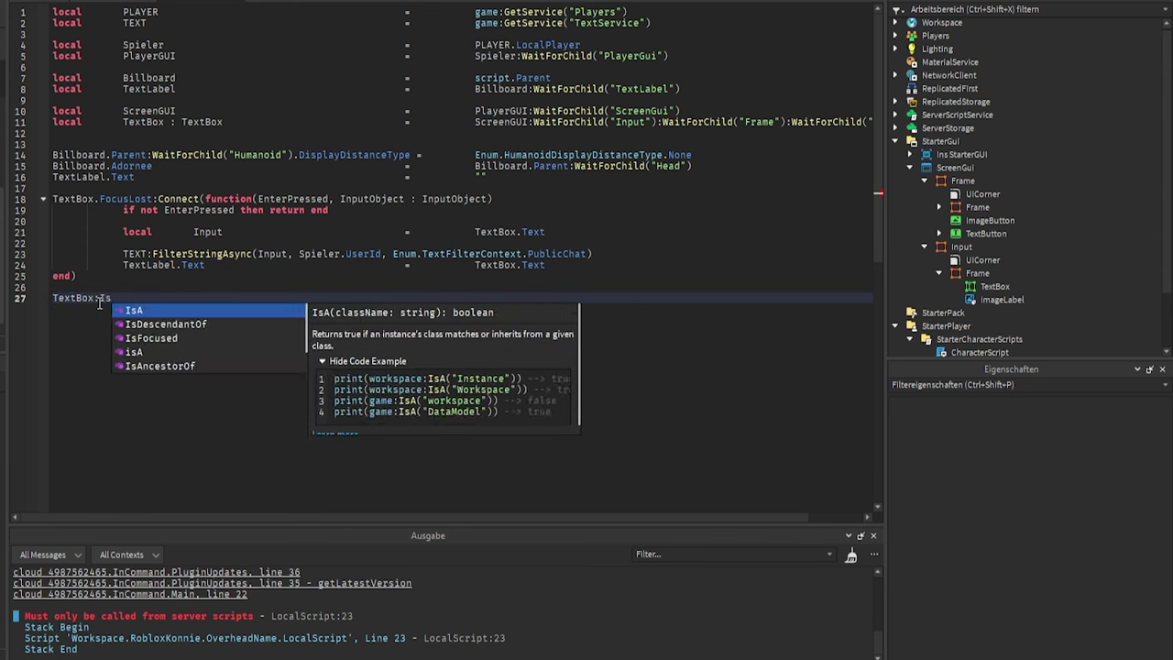
text(Focused())
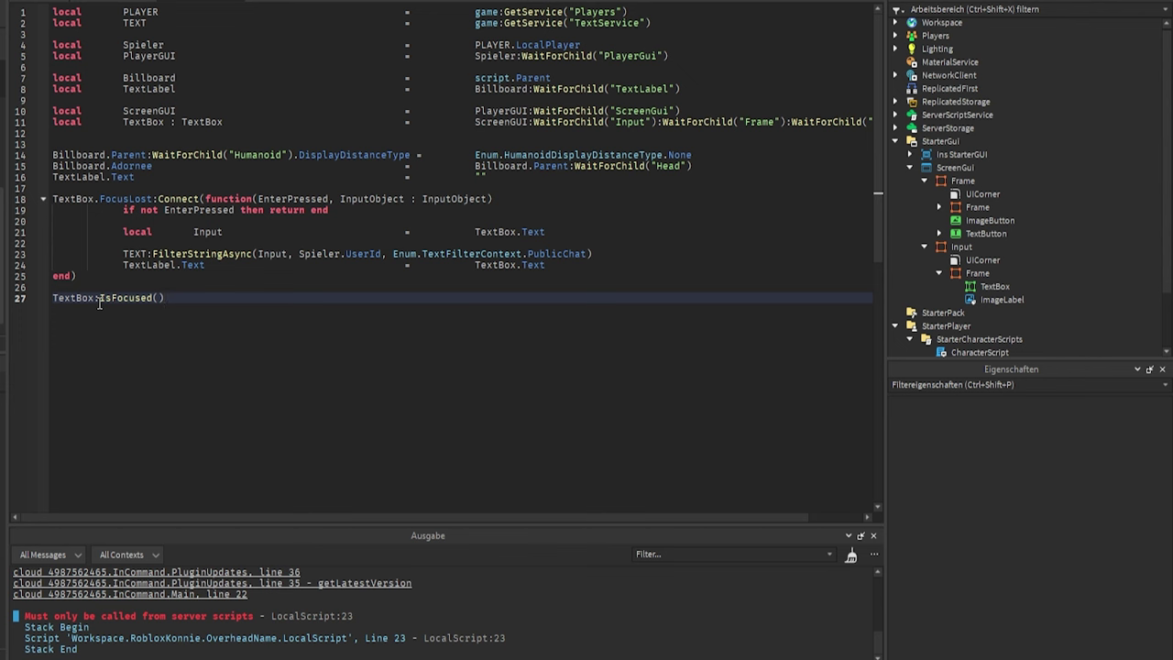
Step: Add a third service line declaring local UIPS as game:GetService("UserInputService") below the TEXT declaration
click(657, 25)
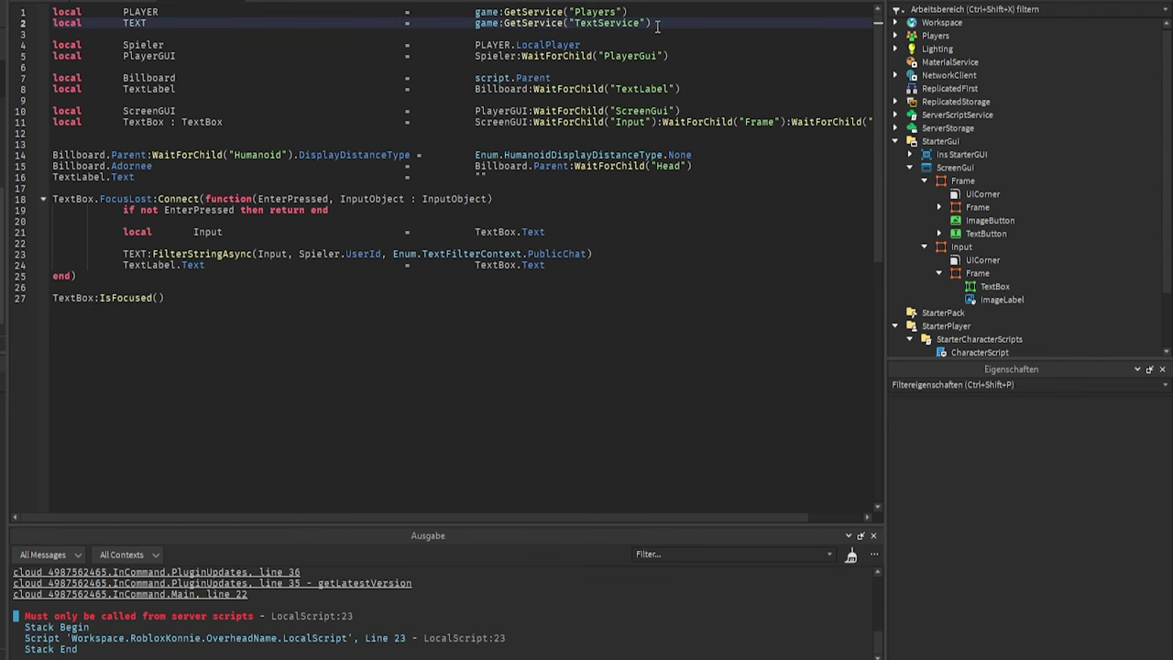
key(Return)
key(Return)
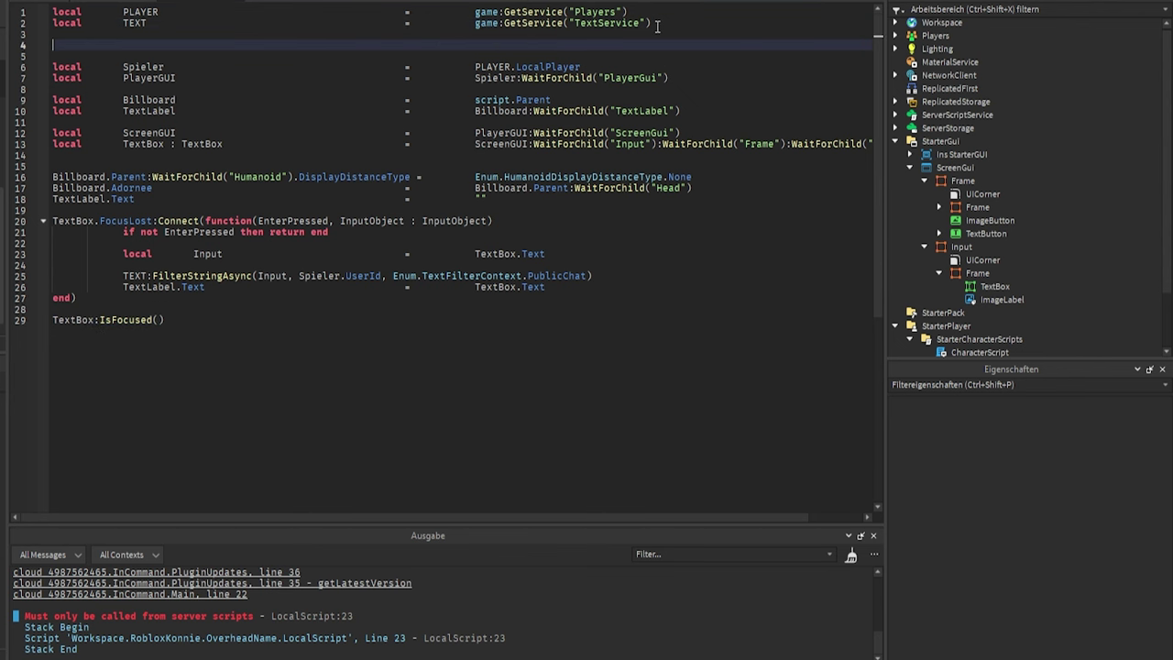
key(BackSpace)
text(local)
key(Tab)
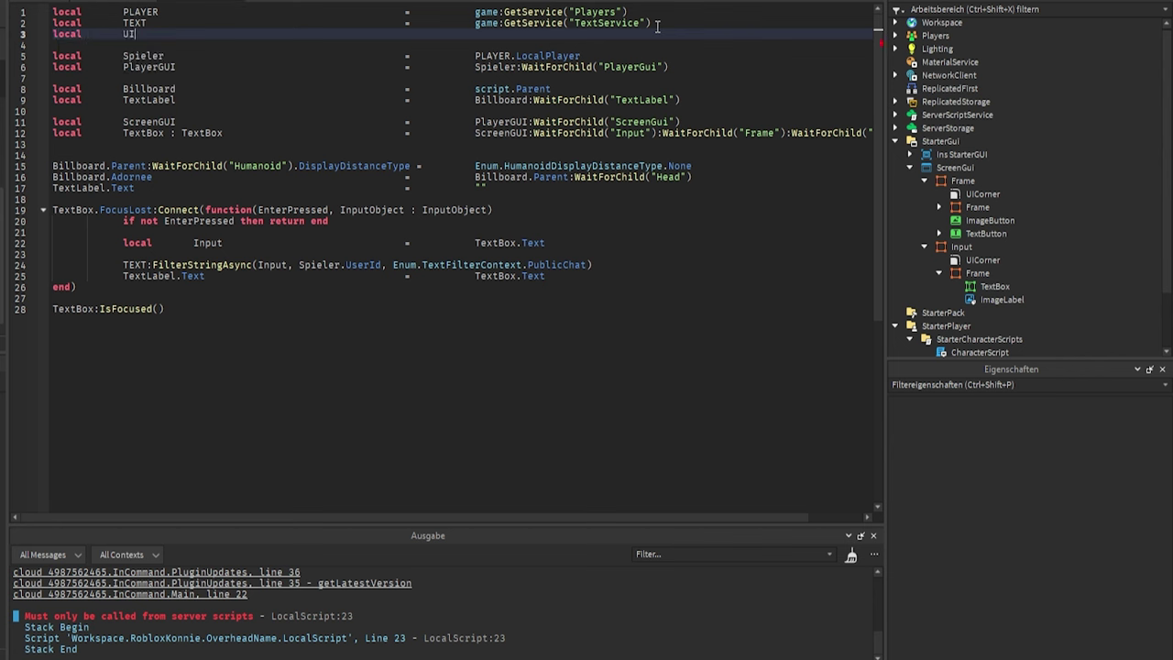
text(ame:Ge)
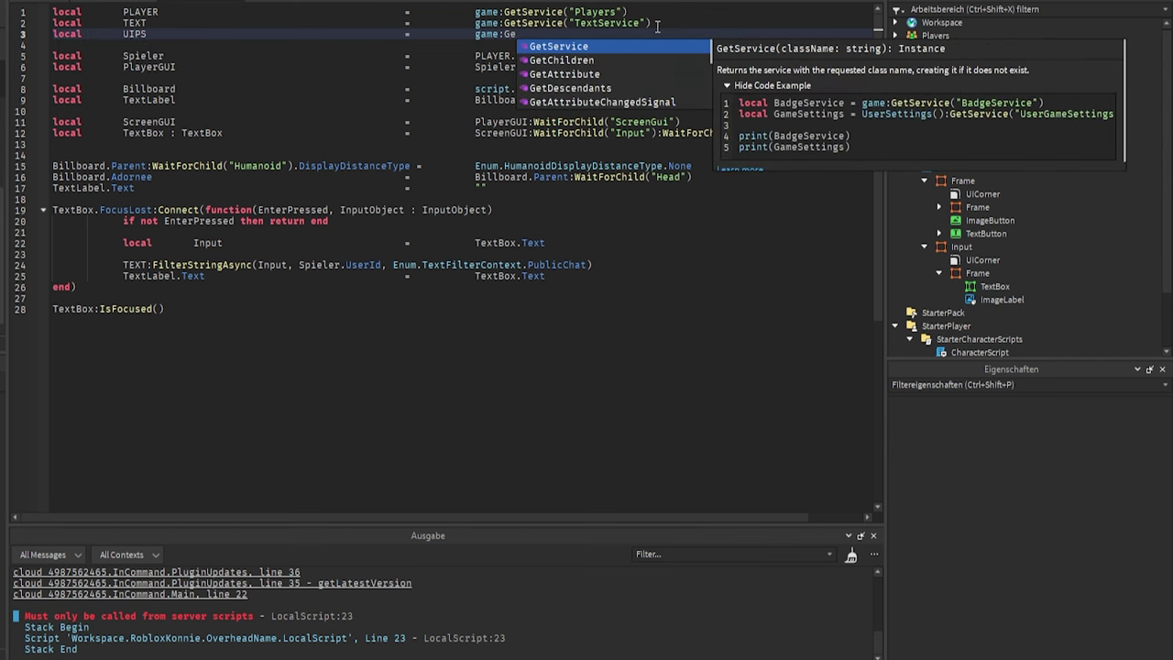
key(Tab)
text("Use)
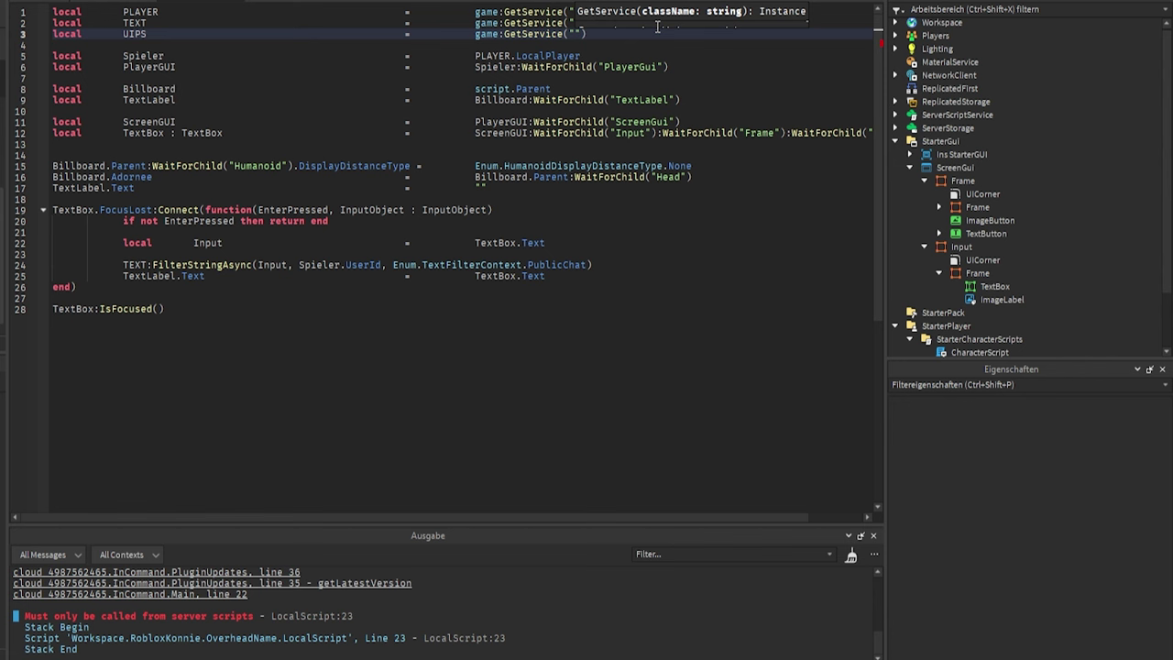
key(Tab)
Step: Replace the script's last line with UIPS:GetFocusedTextBox()
click(30, 309)
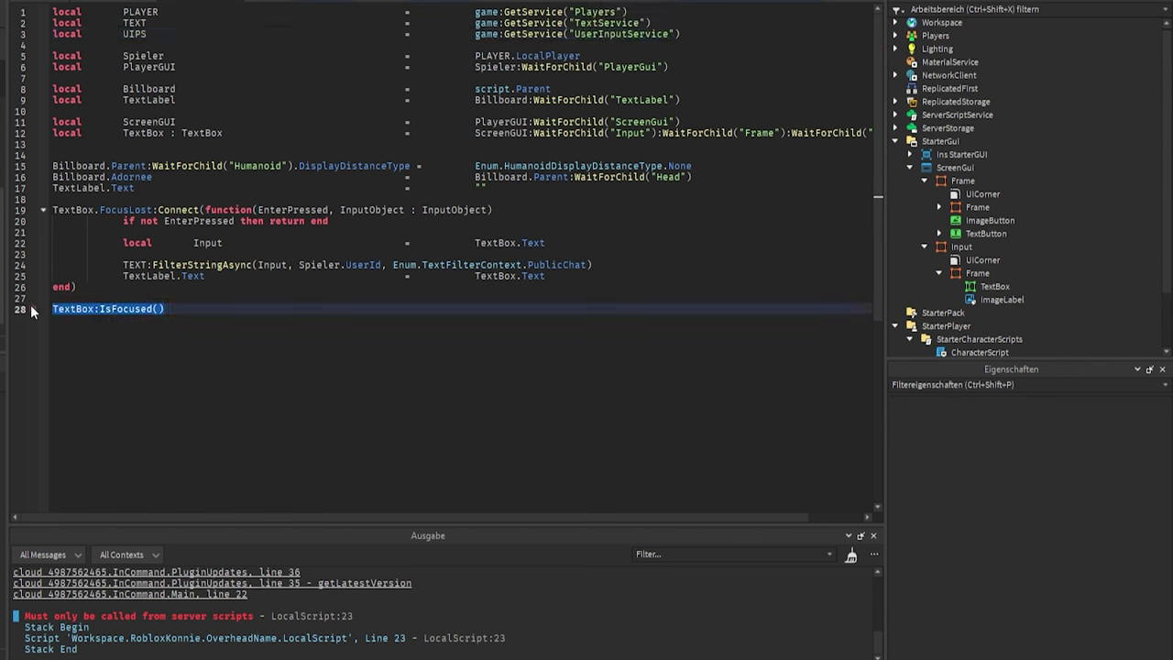
text(UI)
key(Tab)
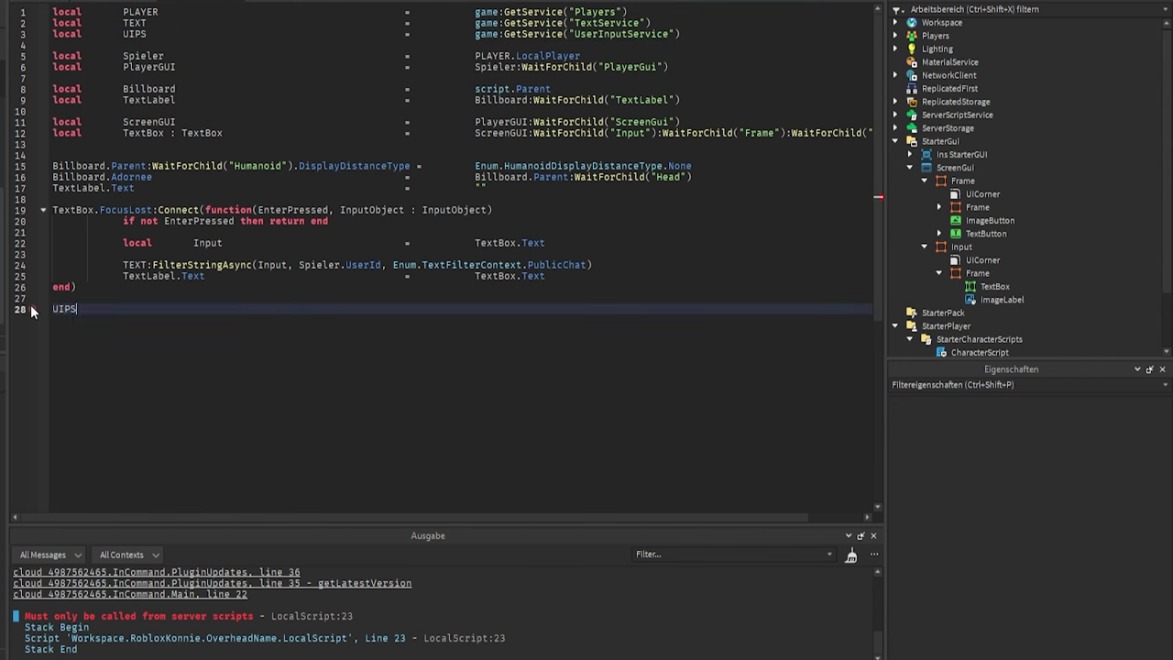
text(:GetFoc)
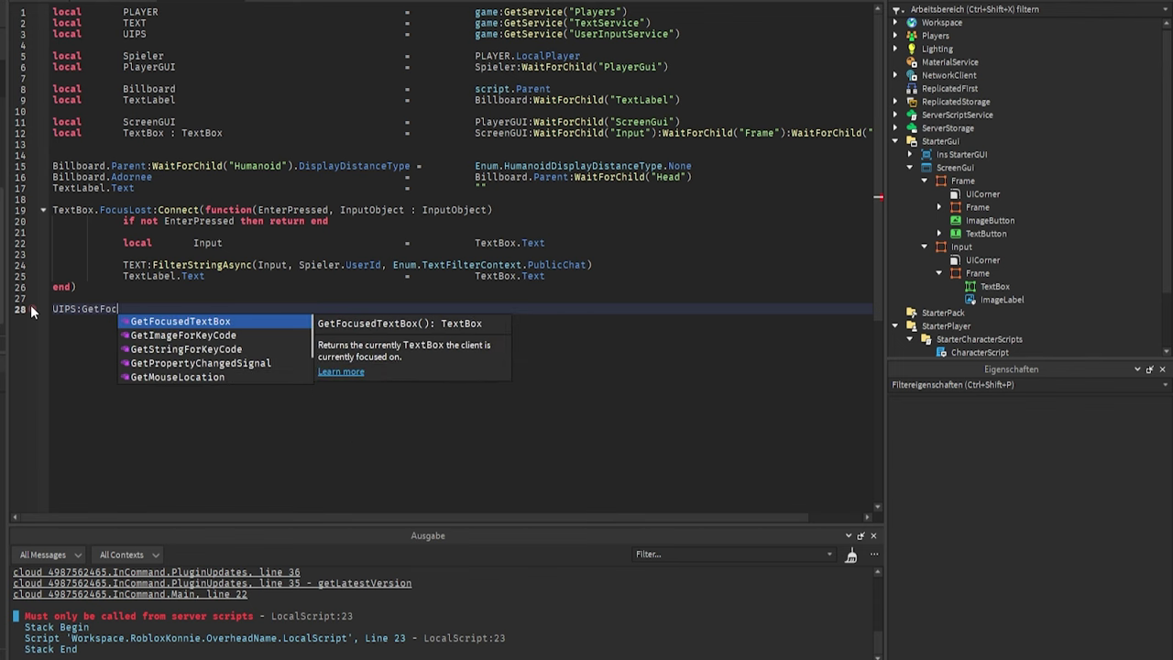
key(Tab)
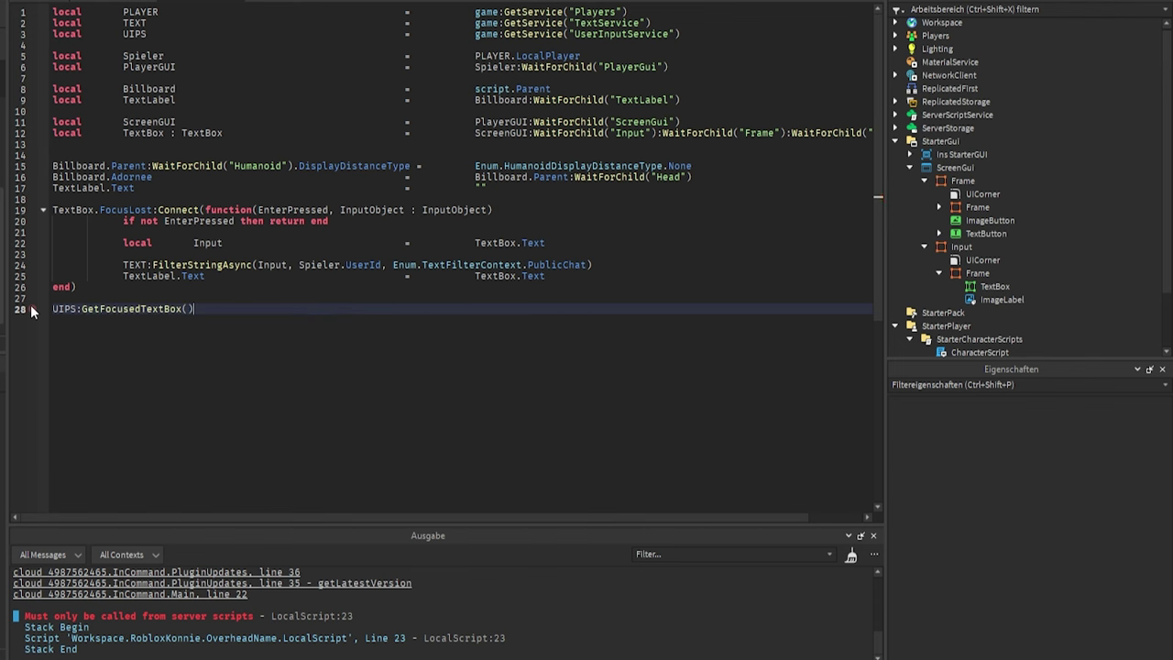
Step: Return from the scripts to the 3D view and delete the OverheadName BillboardGui and the Input frame in ScreenGui
drag(391, 384, 28, 7)
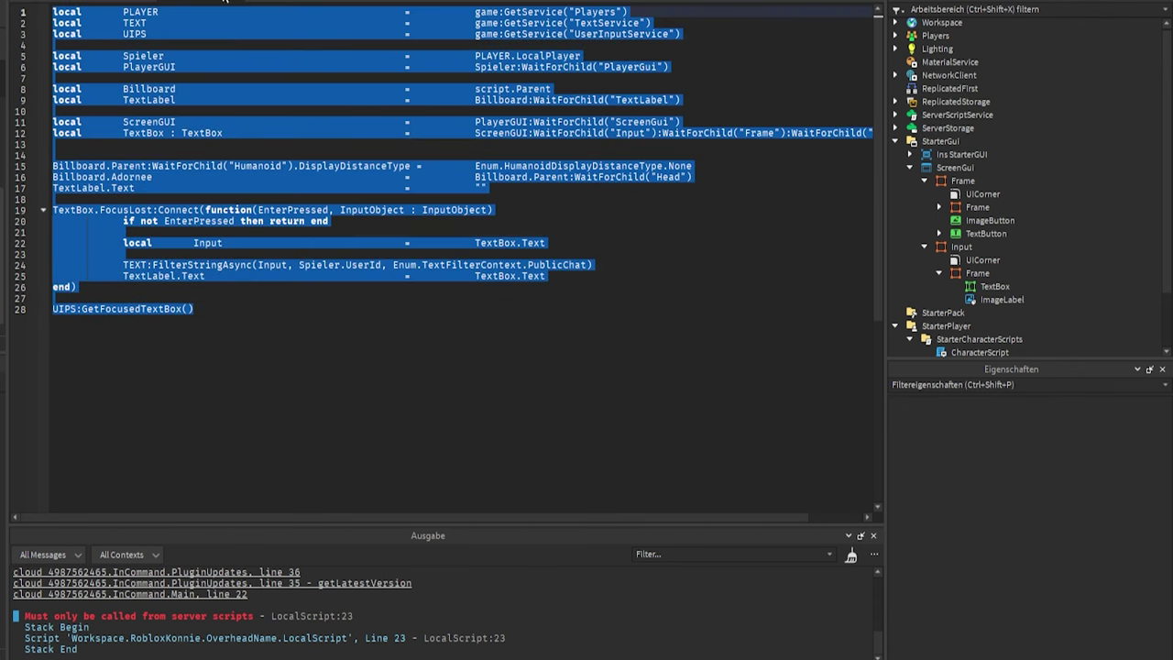
click(232, 0)
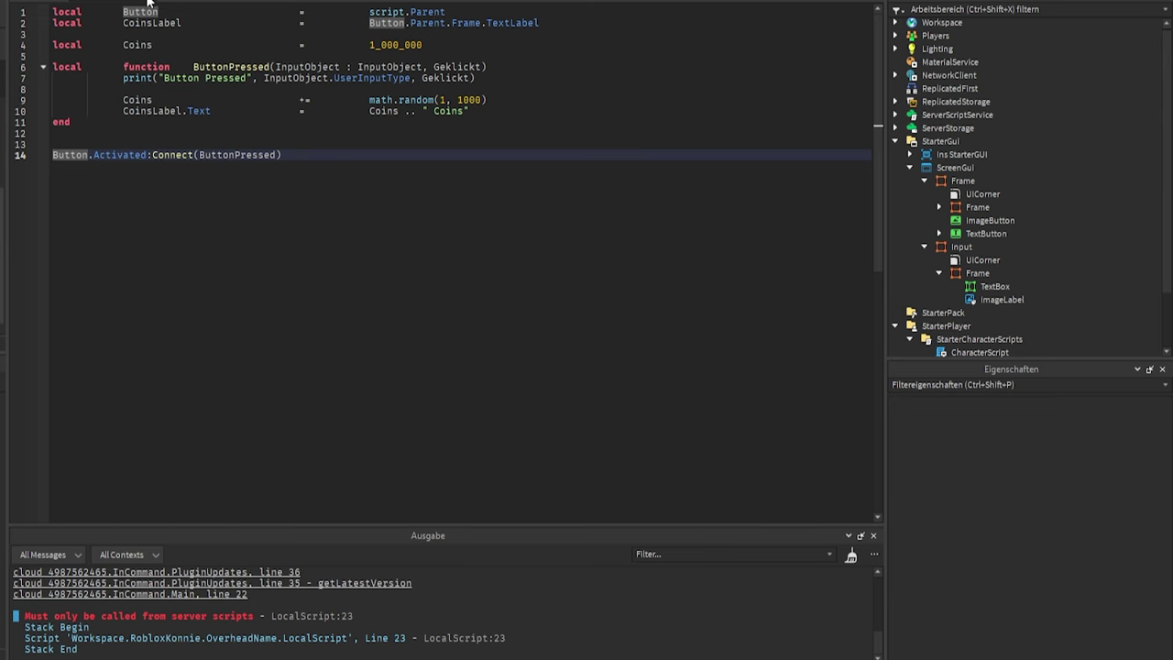
click(46, 1)
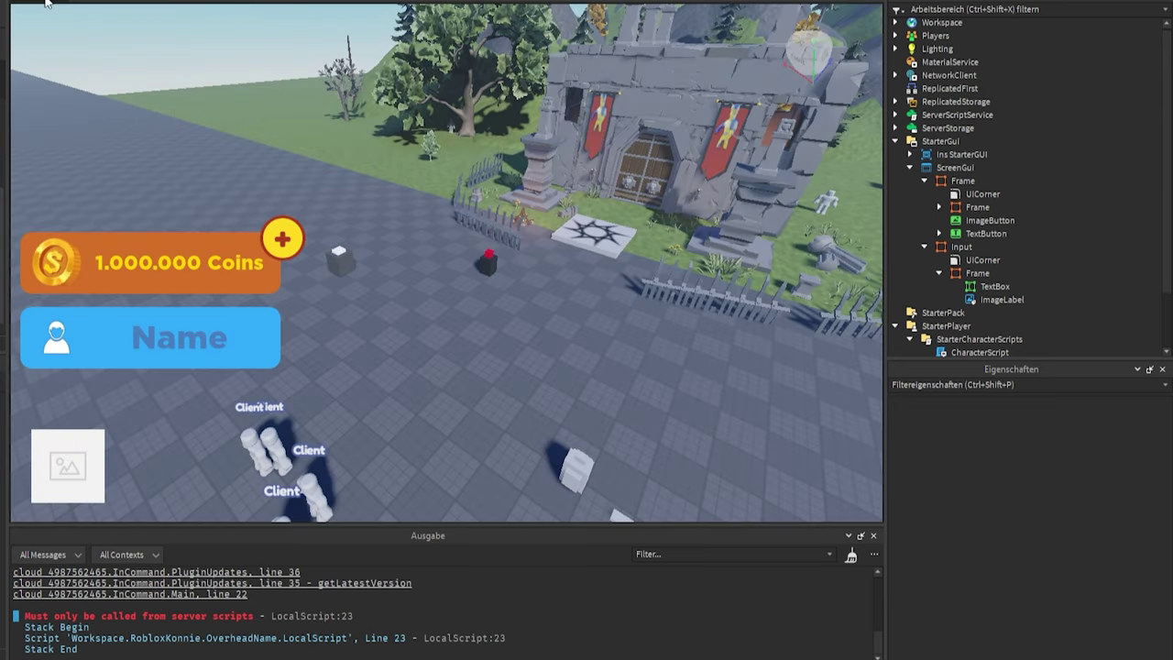
click(961, 249)
scroll(962, 252, down, 2)
click(958, 298)
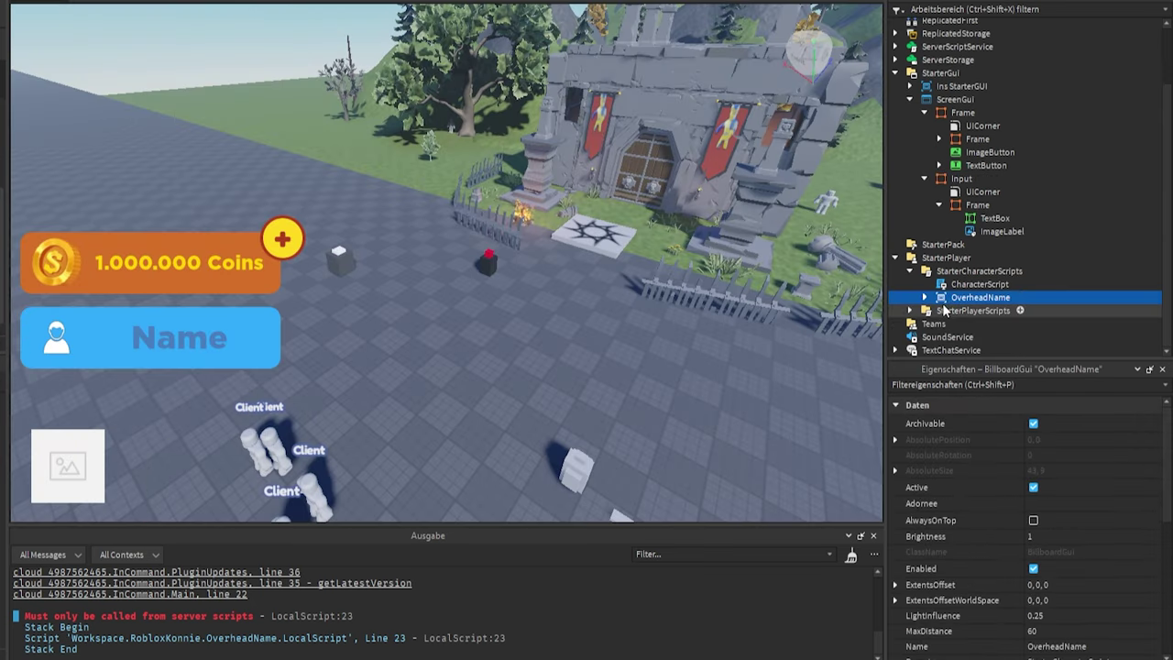
key(Delete)
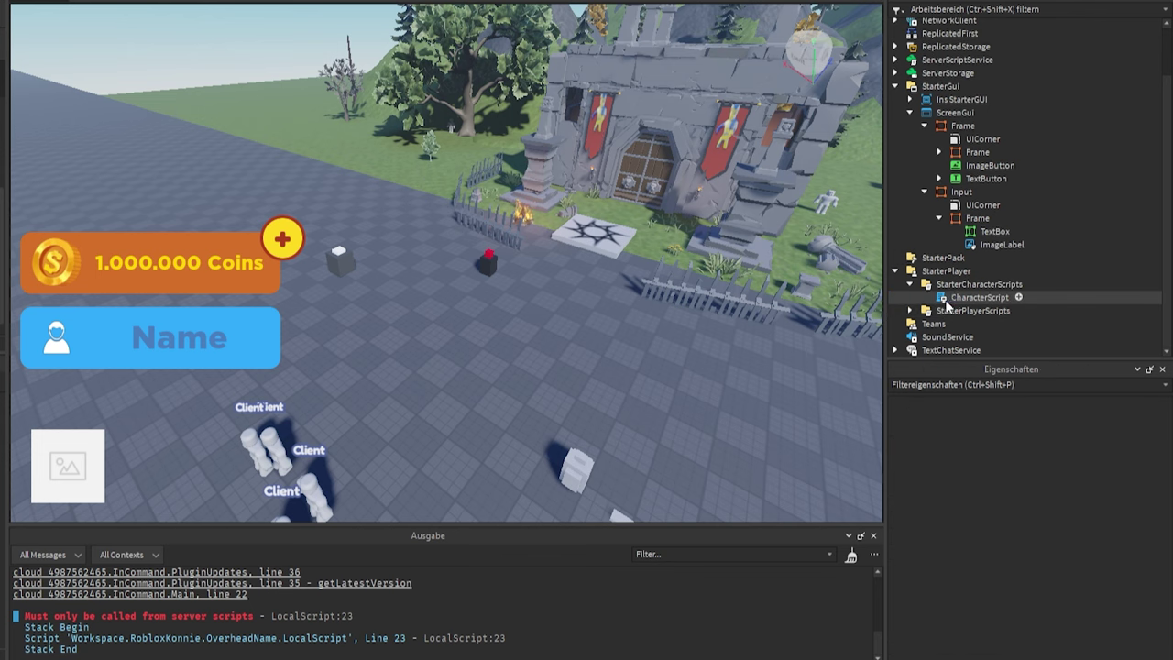
click(959, 193)
key(Delete)
scroll(515, 404, down, 5)
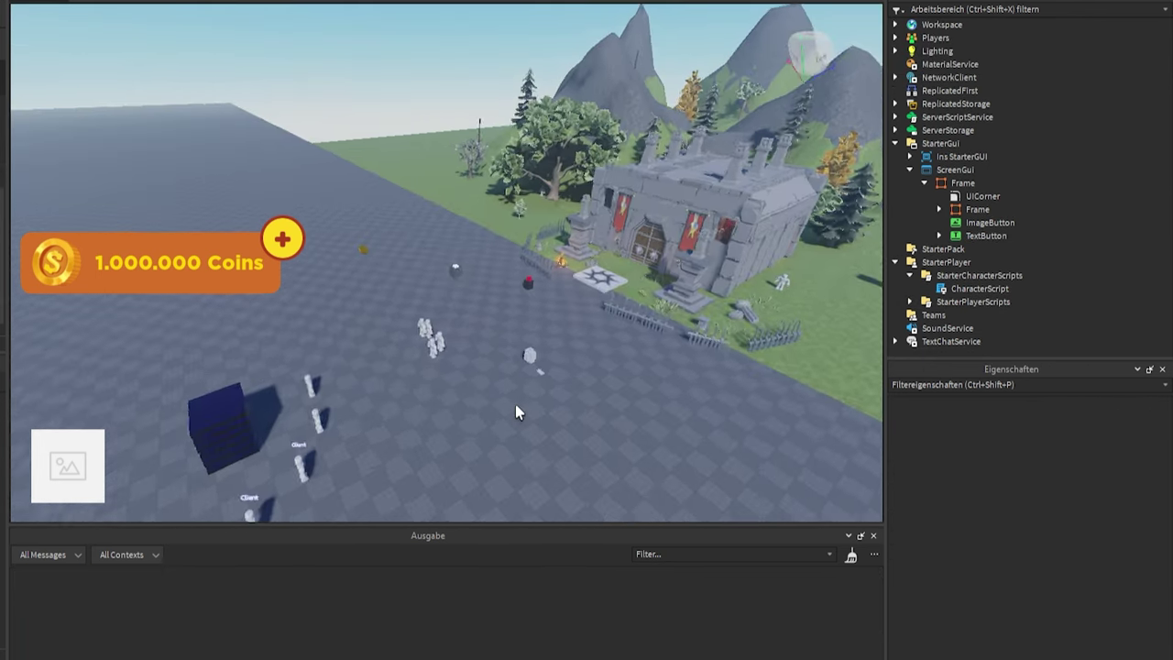
scroll(515, 405, up, 4)
right_drag(515, 404, 650, 419)
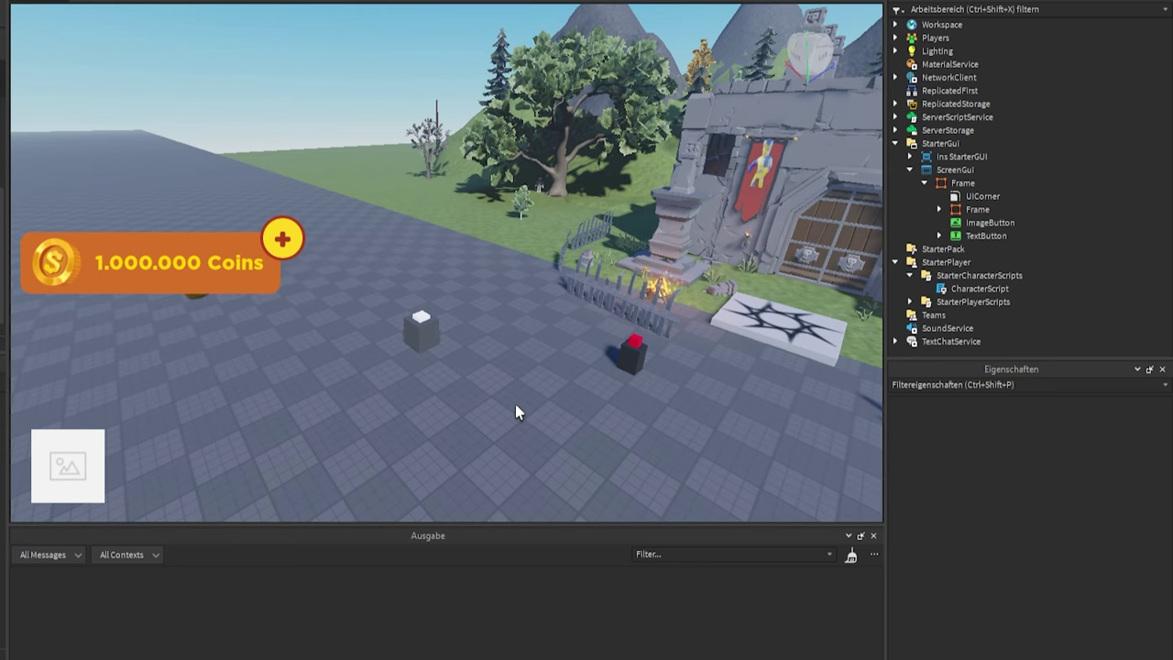
scroll(517, 412, down, 5)
scroll(516, 411, up, 3)
right_drag(322, 281, 493, 335)
scroll(495, 347, up, 5)
scroll(493, 335, up, 5)
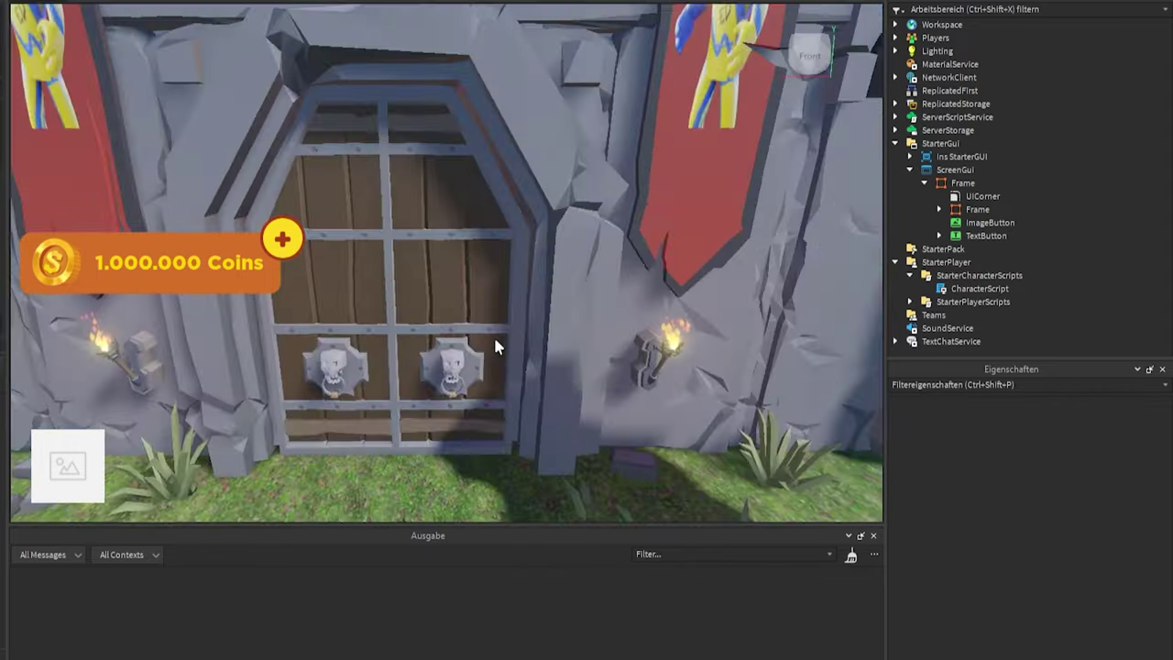
scroll(493, 335, down, 8)
scroll(494, 347, down, 3)
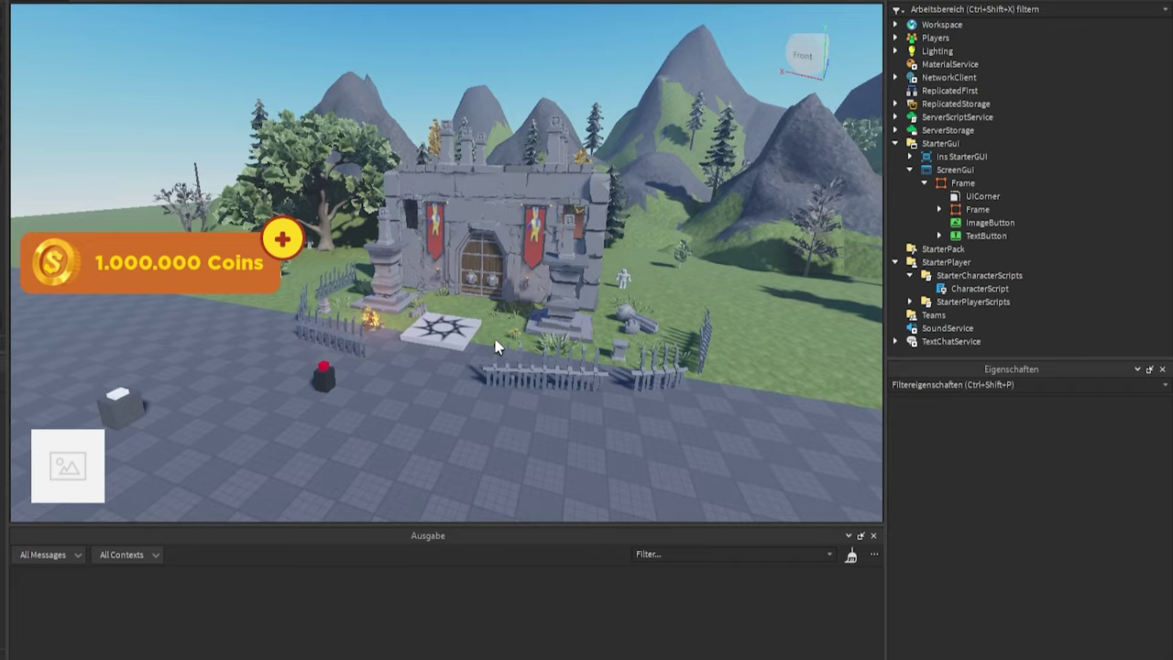
scroll(494, 347, up, 6)
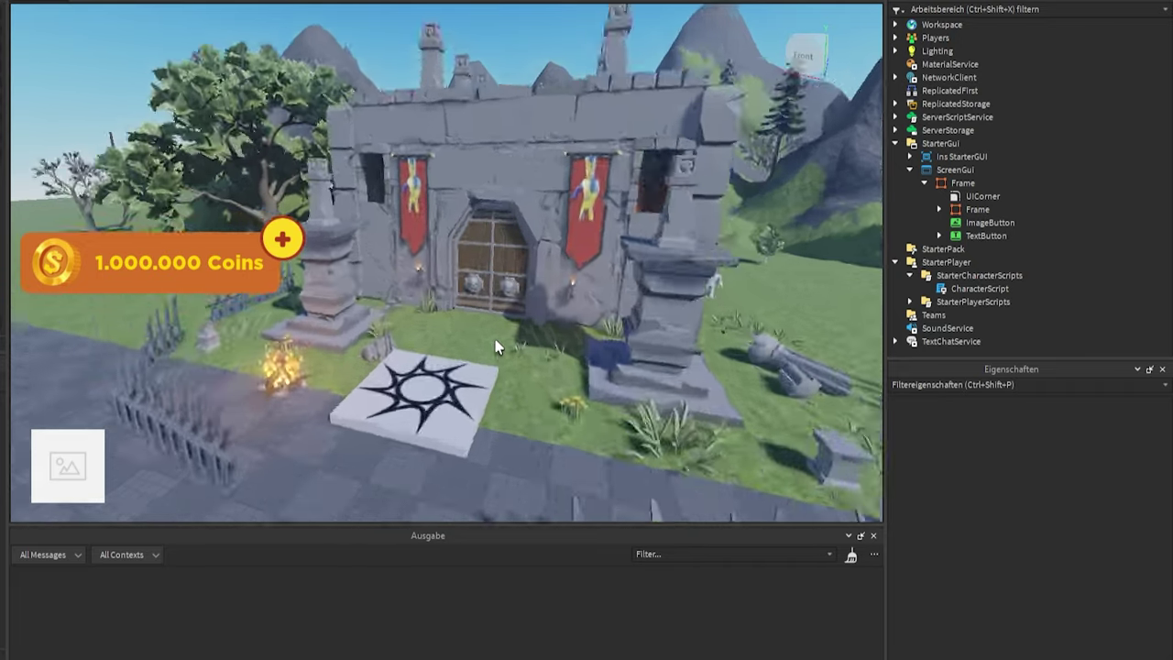
scroll(495, 347, up, 3)
right_drag(495, 346, 495, 345)
scroll(495, 345, up, 3)
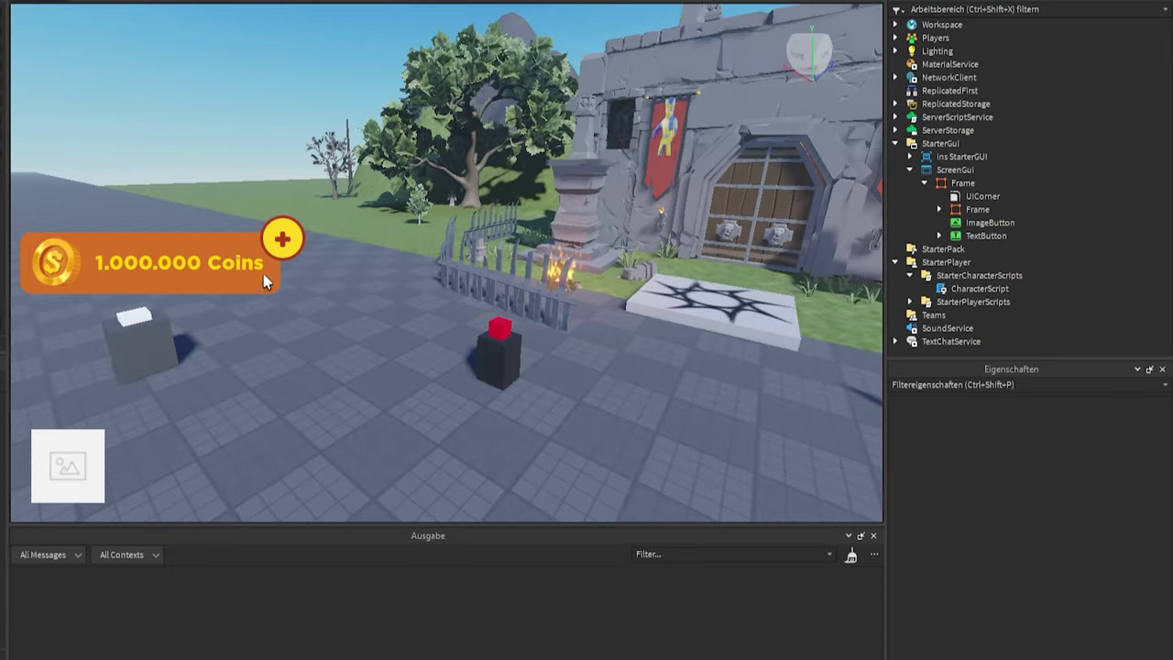
right_drag(375, 333, 375, 328)
scroll(375, 336, down, 5)
scroll(527, 287, up, 3)
right_drag(527, 287, 317, 196)
scroll(527, 287, up, 3)
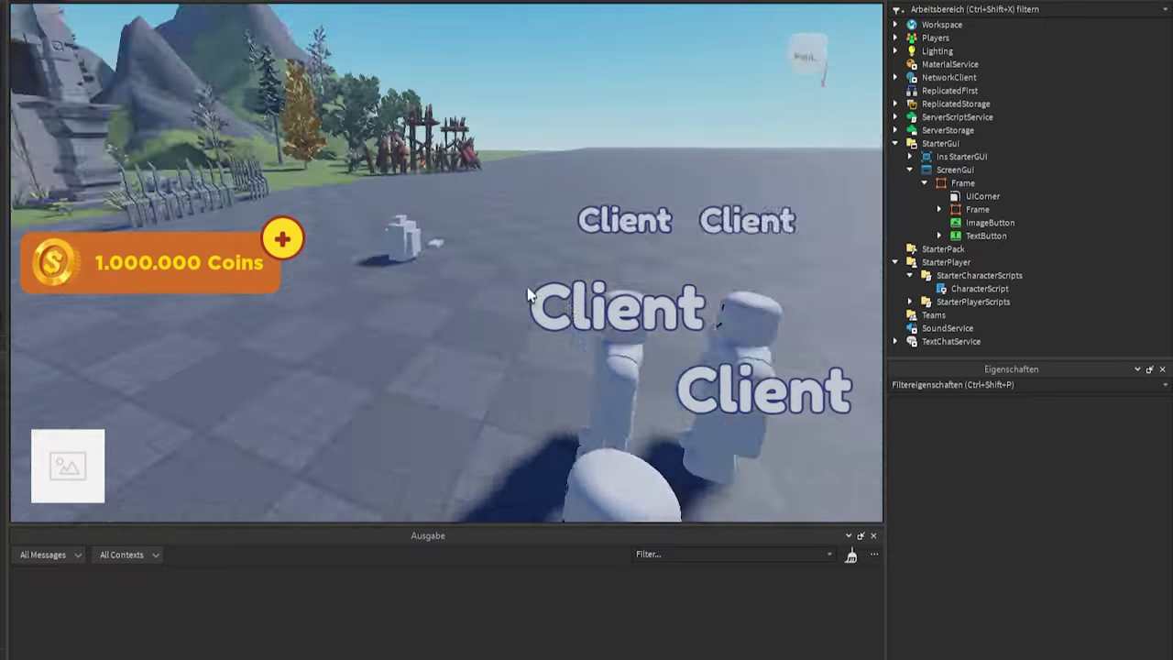
scroll(527, 287, up, 3)
scroll(527, 287, down, 6)
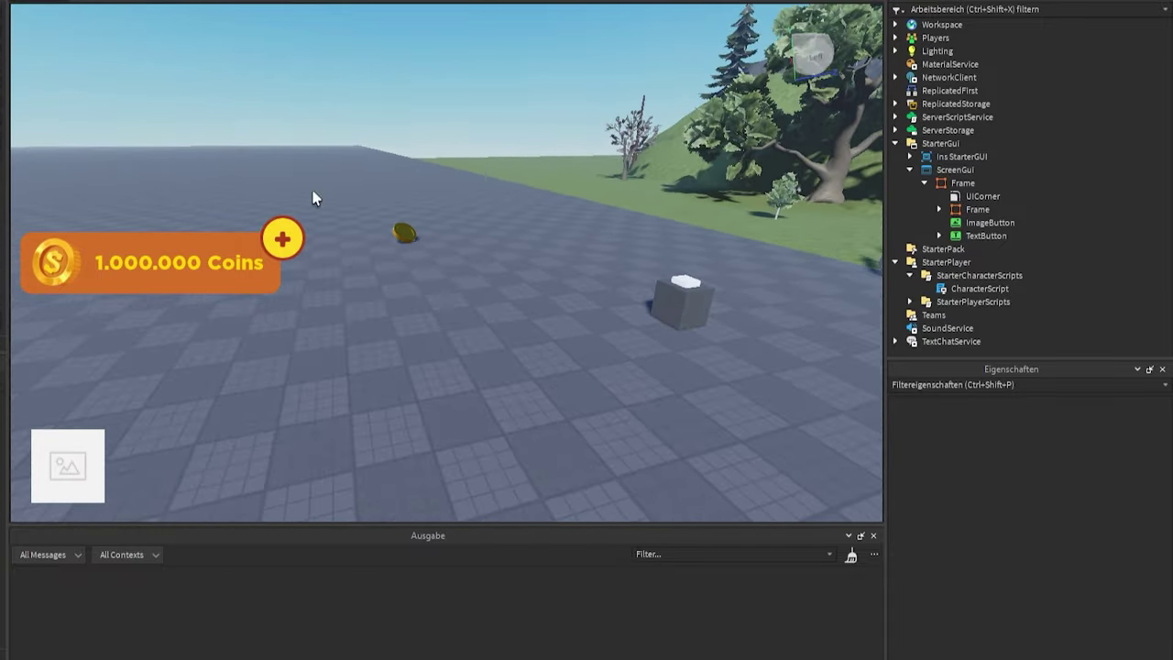
right_drag(487, 235, 485, 230)
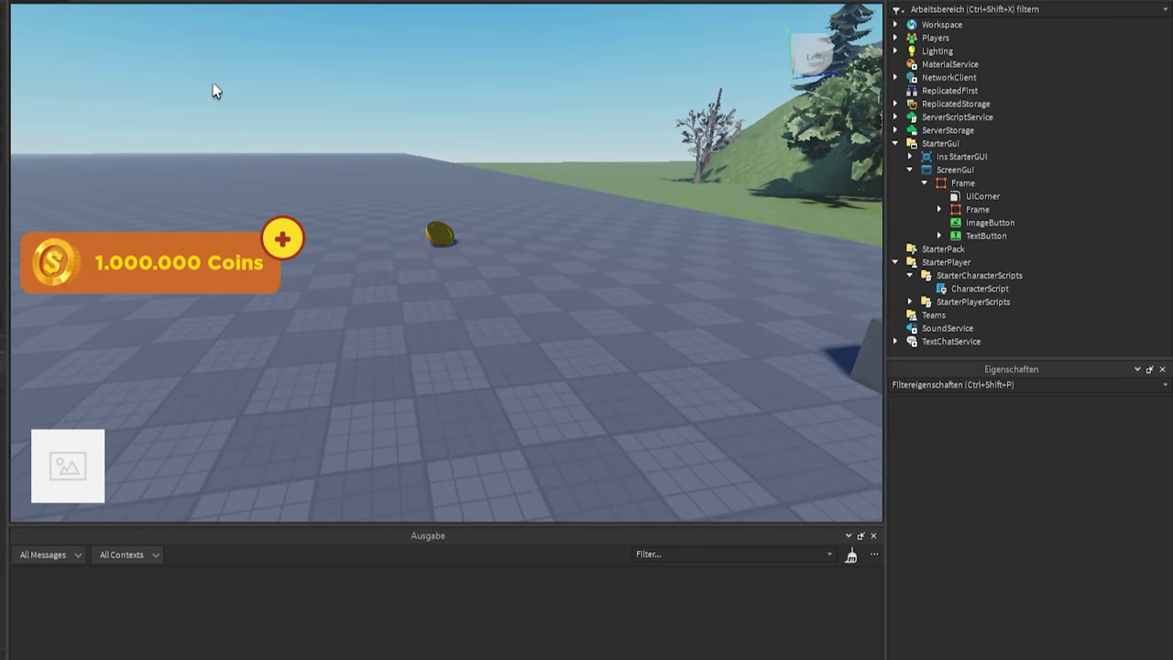
Step: Insert a block part on an empty area of the baseplate and scale it to build a wall with a doorway
right_drag(358, 178, 449, 208)
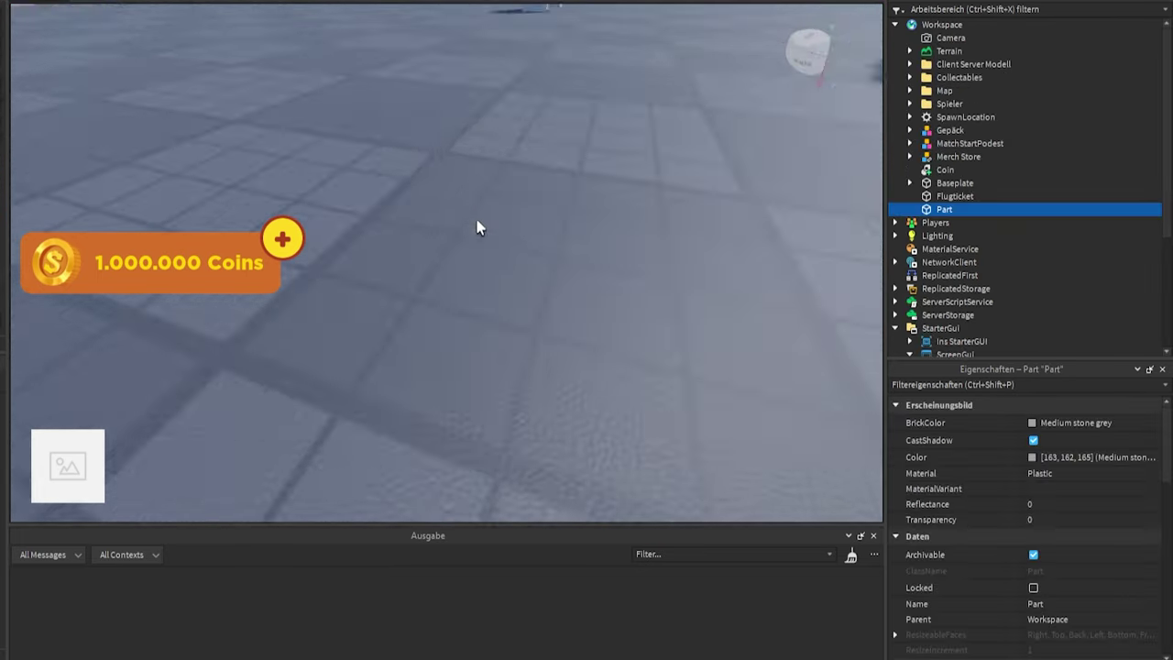
scroll(486, 327, down, 5)
right_drag(486, 328, 530, 442)
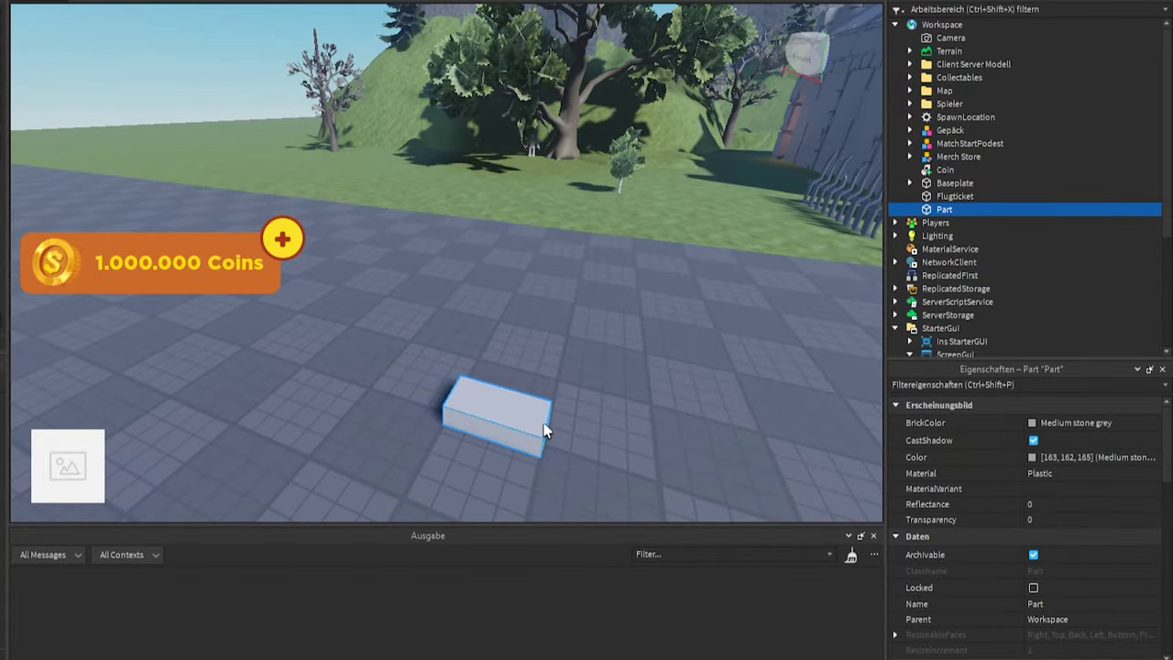
drag(544, 427, 502, 454)
key(ctrl+3)
drag(498, 411, 523, 414)
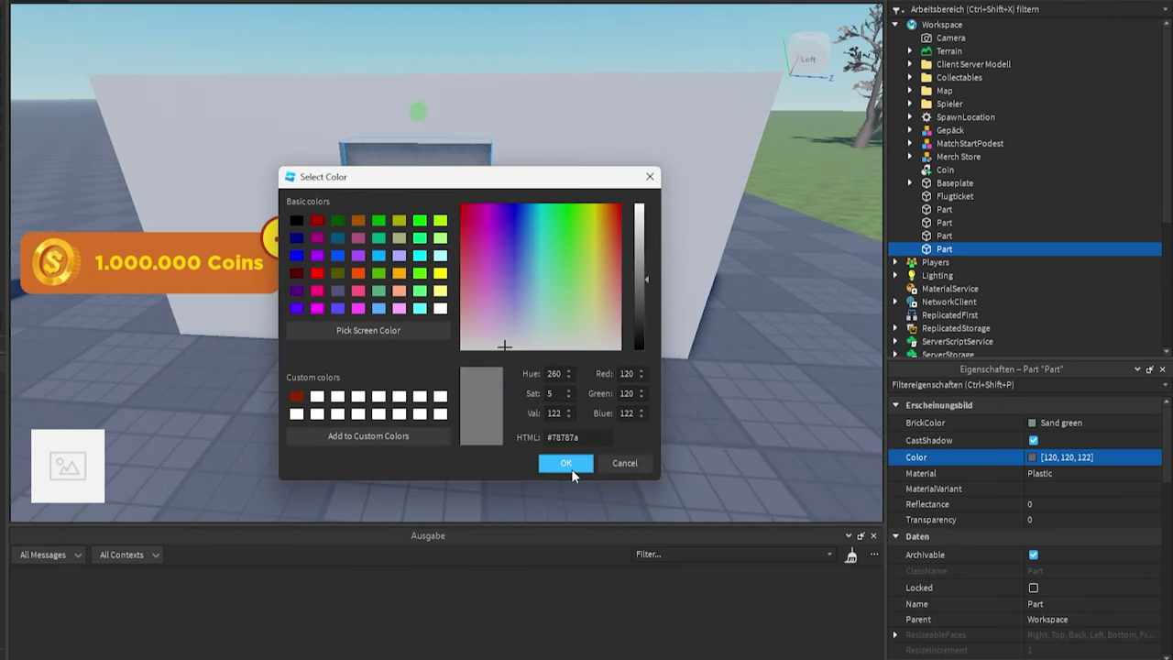
Step: Colour the door part grey (120, 120, 122) and shape a matching small panel on the wall beside the doorway
click(567, 463)
click(569, 467)
drag(642, 171, 608, 174)
drag(461, 178, 436, 182)
drag(511, 240, 506, 300)
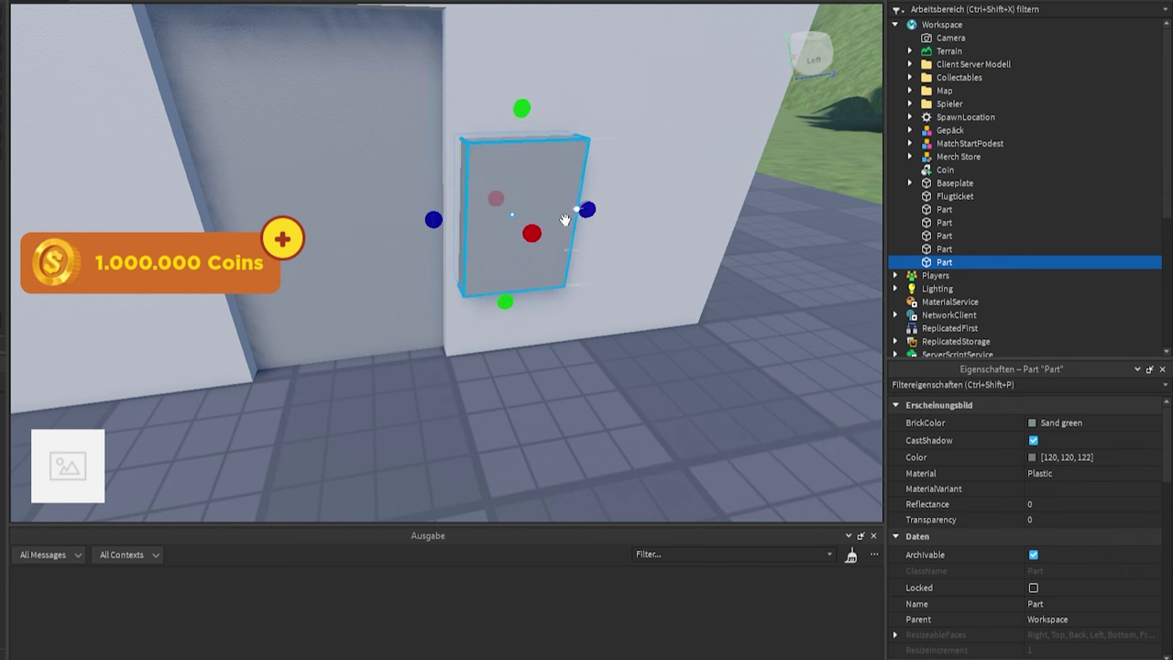
Step: Examine the wall's doorway and the grey panel beside it, with the door part selected
right_drag(564, 220, 558, 220)
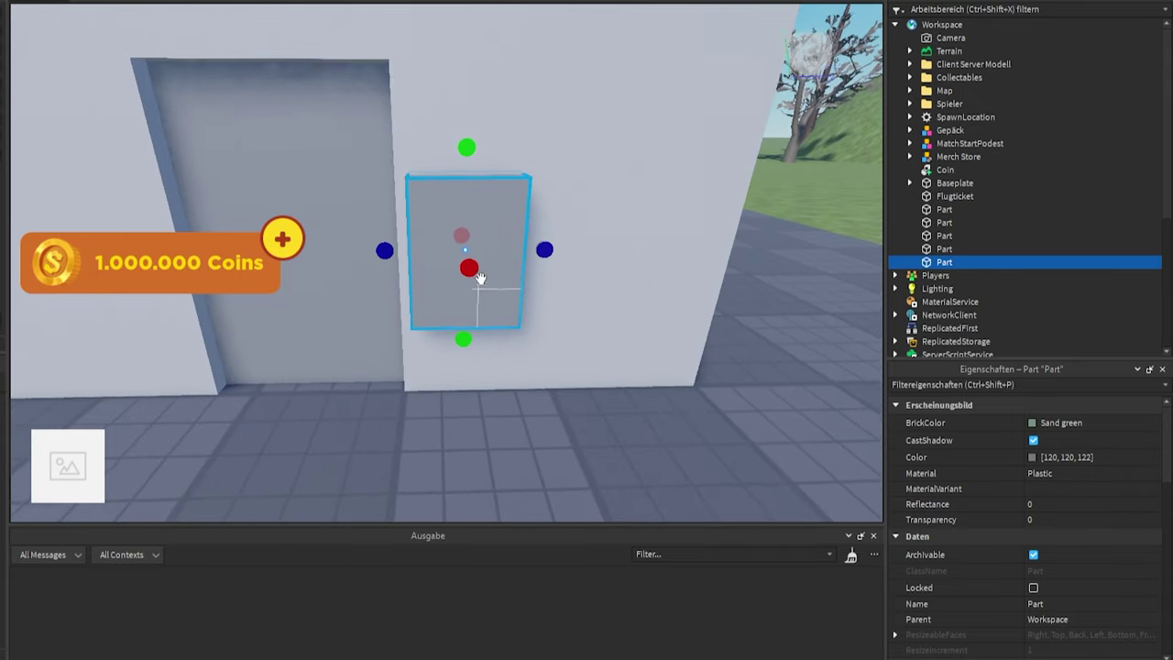
scroll(479, 281, down, 3)
scroll(480, 278, up, 1)
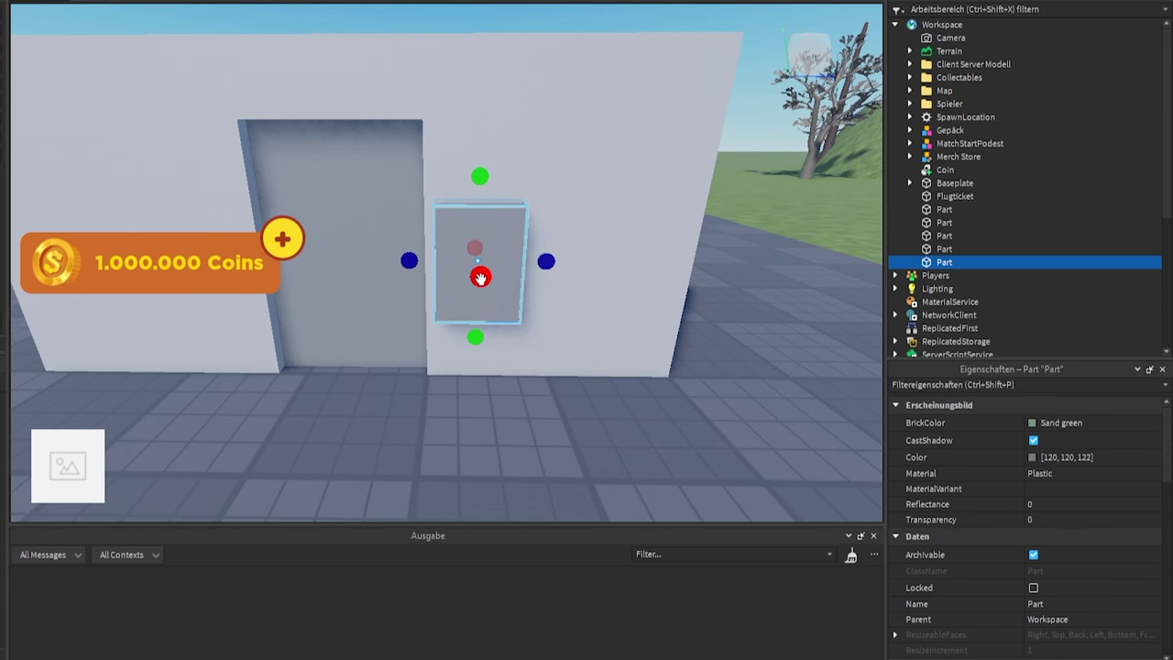
scroll(403, 254, up, 4)
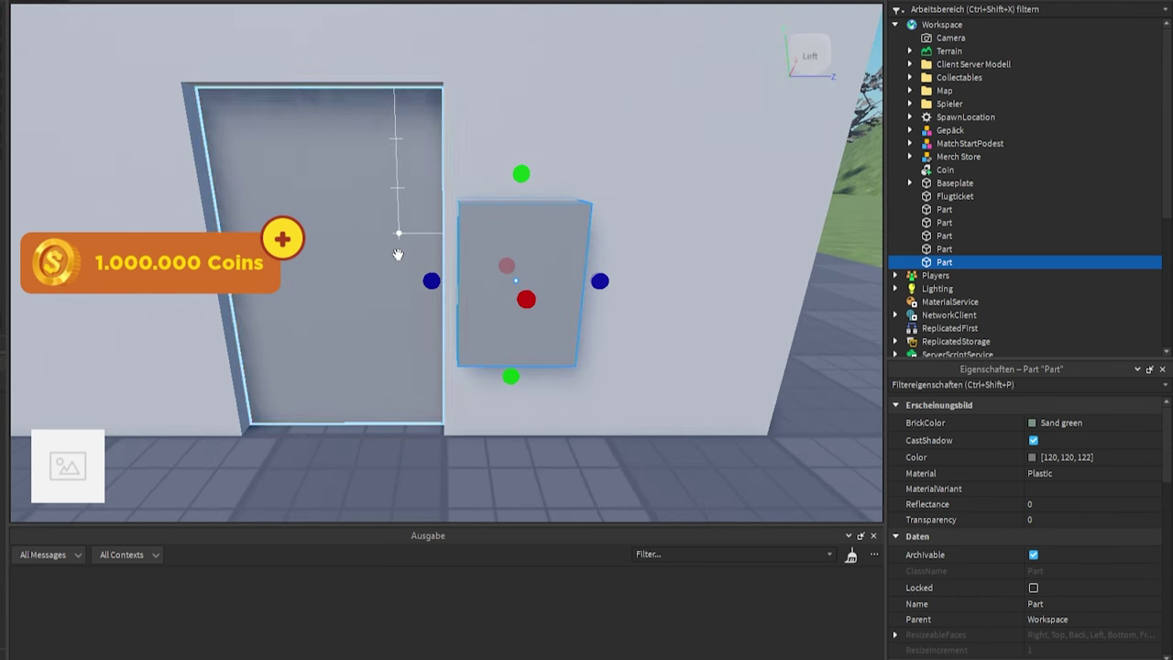
scroll(394, 266, down, 2)
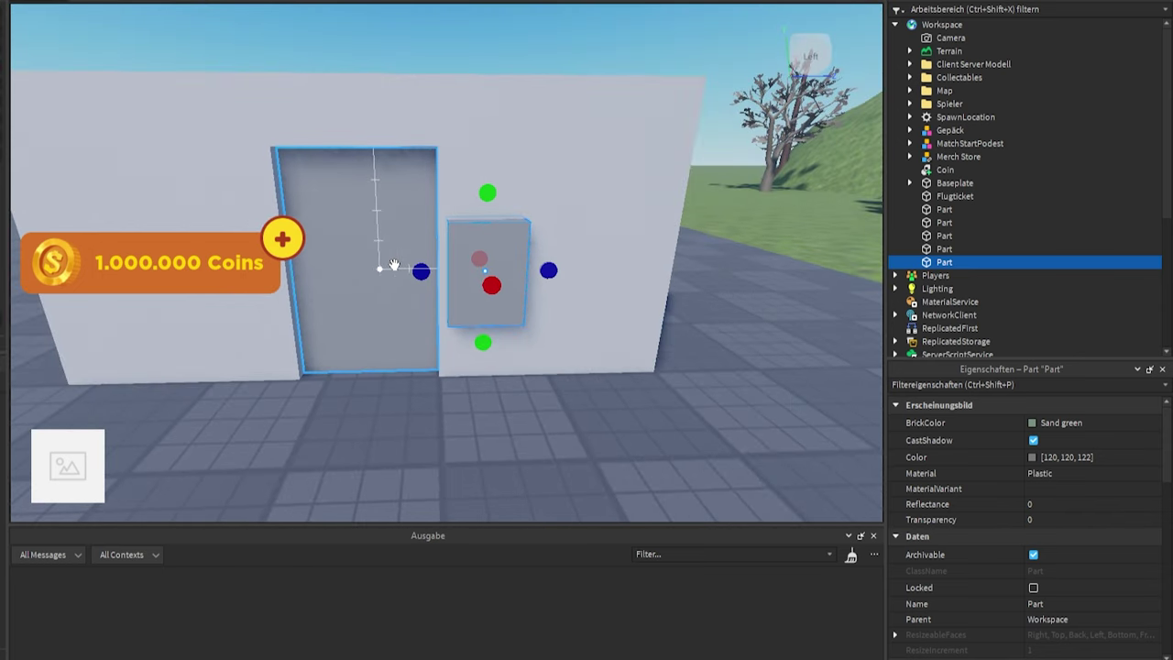
scroll(391, 265, up, 5)
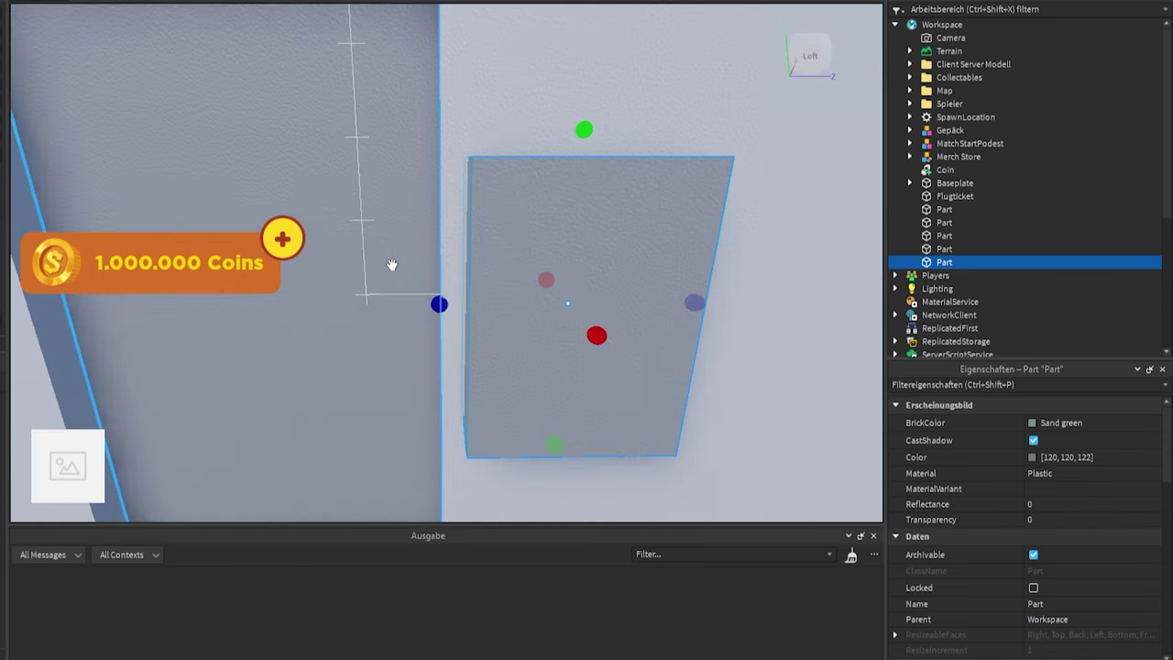
scroll(392, 265, down, 5)
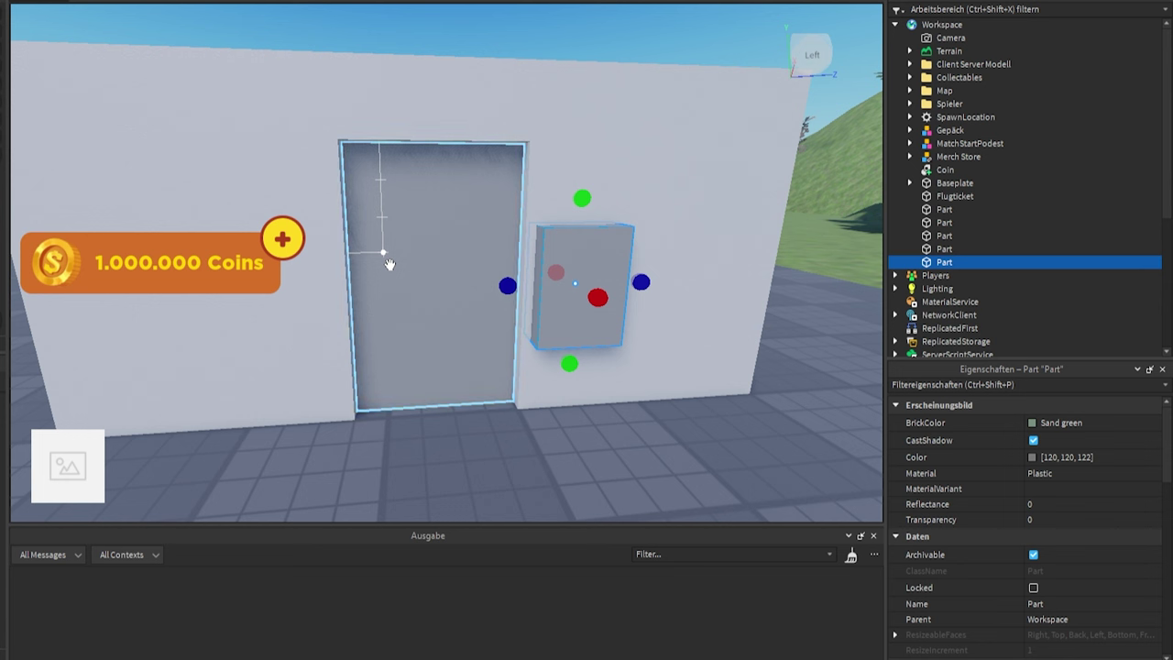
click(437, 312)
drag(438, 133, 416, 124)
right_drag(416, 124, 431, 170)
scroll(430, 170, down, 3)
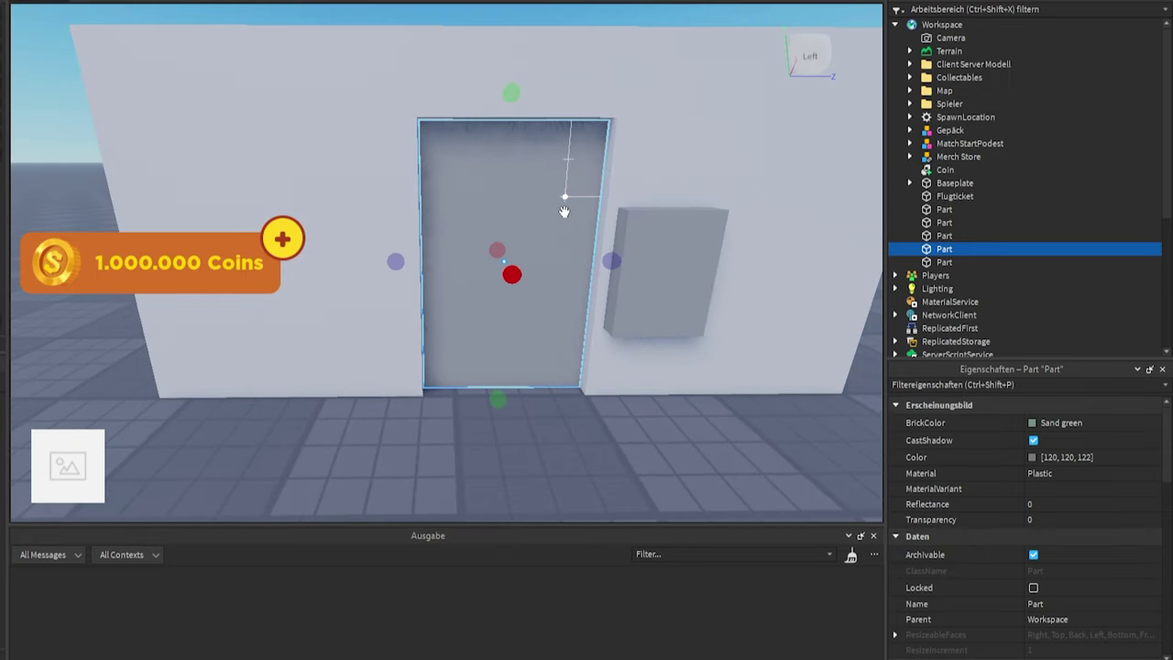
right_drag(532, 183, 520, 253)
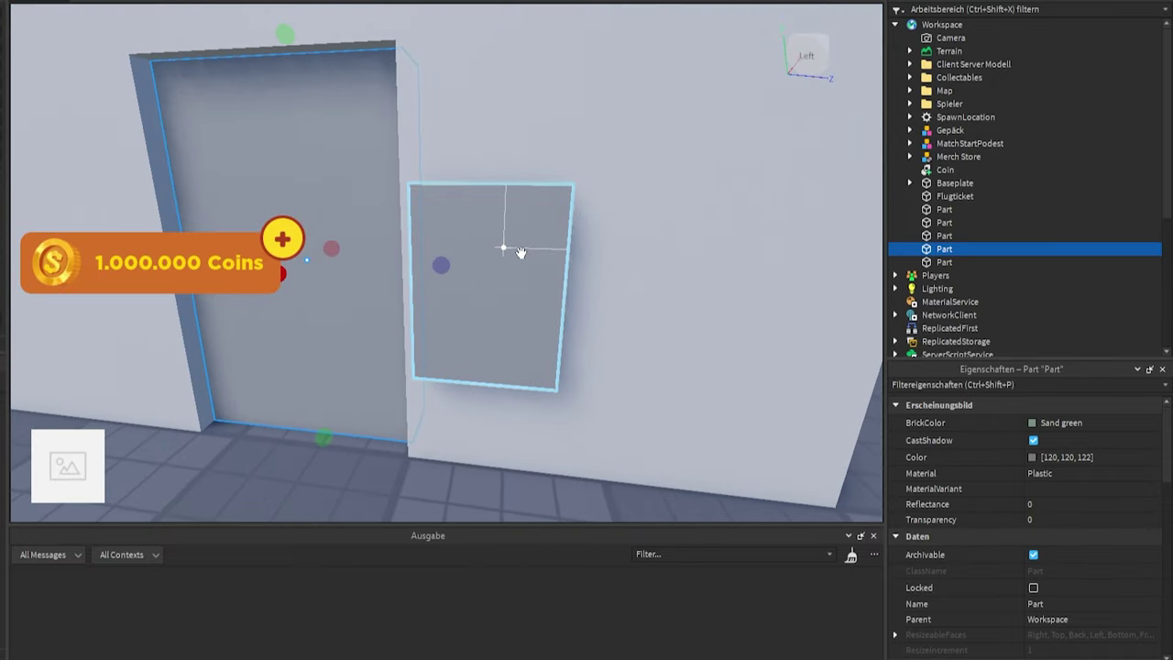
Step: Inspect the finished wall with its door and side panel from close up, at an angle and from a distance
right_drag(519, 252, 513, 251)
scroll(513, 251, down, 5)
scroll(509, 250, up, 5)
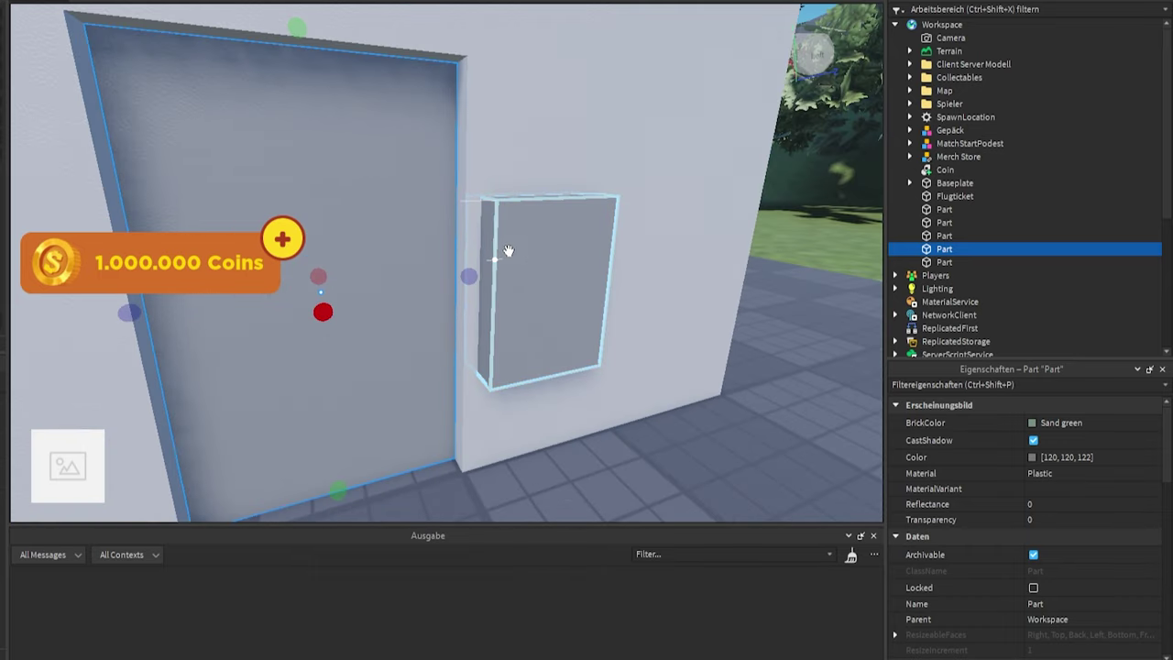
scroll(509, 251, down, 5)
scroll(509, 252, up, 4)
right_drag(508, 251, 508, 250)
scroll(508, 259, down, 5)
scroll(508, 250, up, 4)
scroll(509, 250, down, 5)
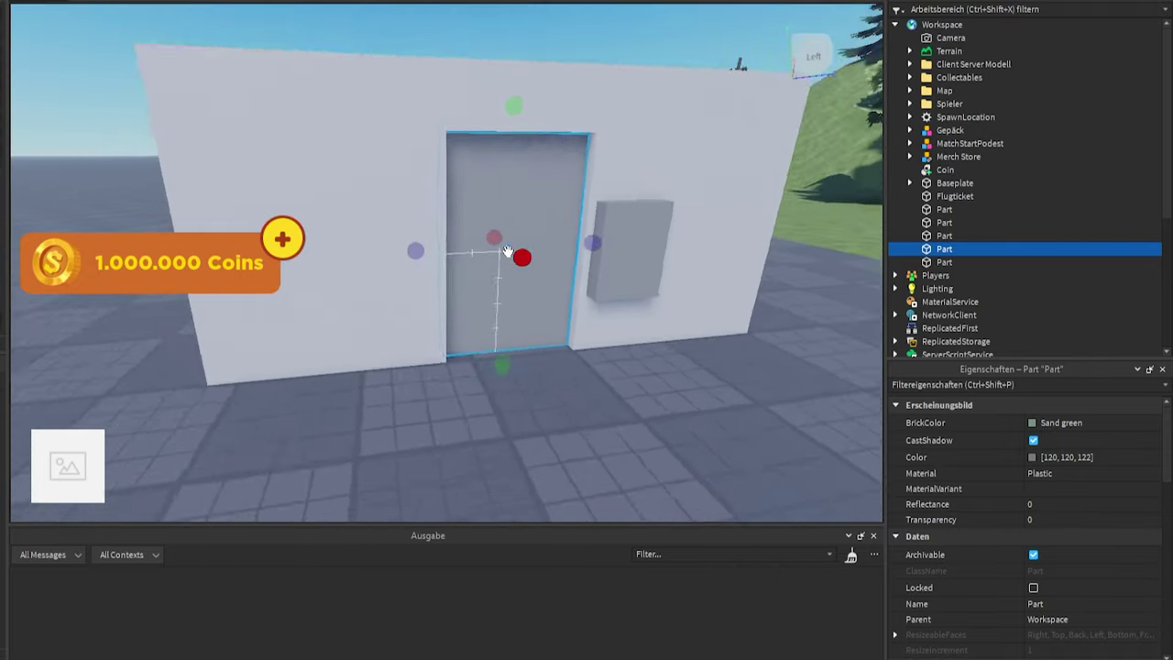
scroll(508, 250, up, 4)
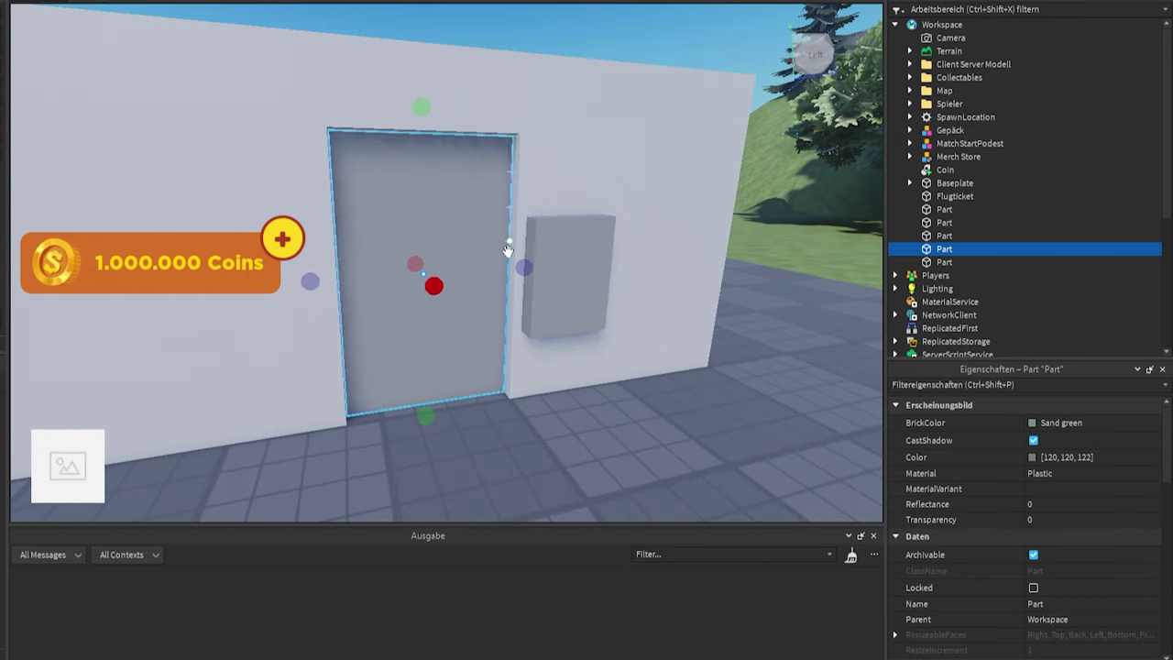
scroll(508, 251, down, 5)
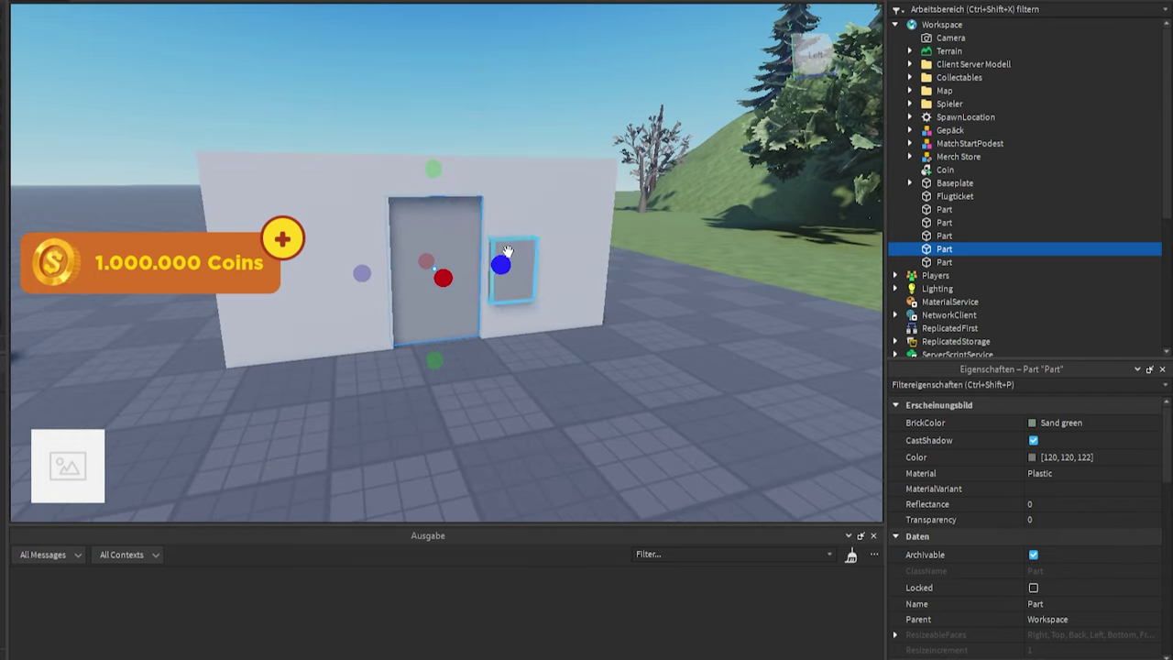
scroll(509, 250, up, 5)
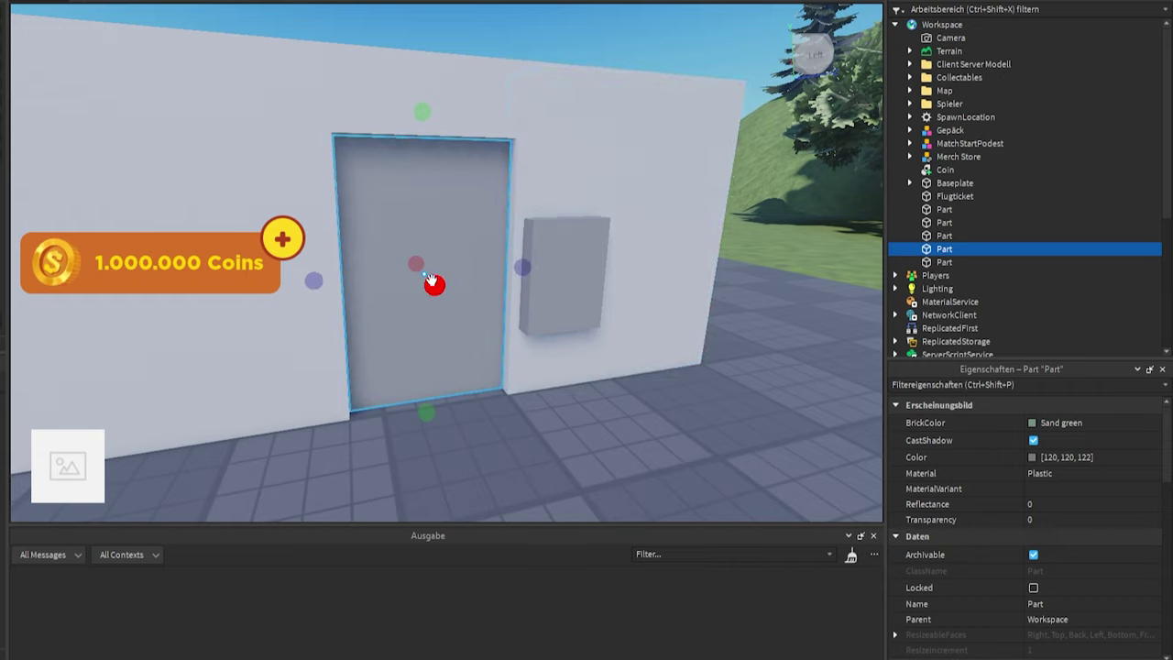
scroll(426, 270, up, 5)
scroll(432, 276, down, 5)
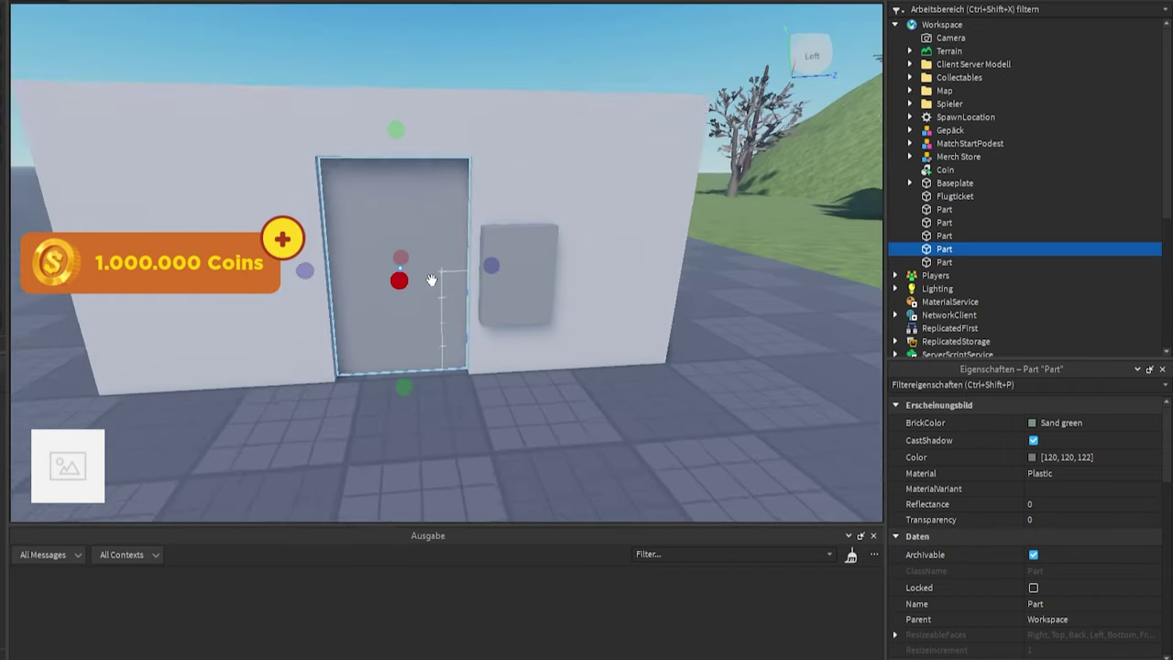
scroll(432, 279, down, 3)
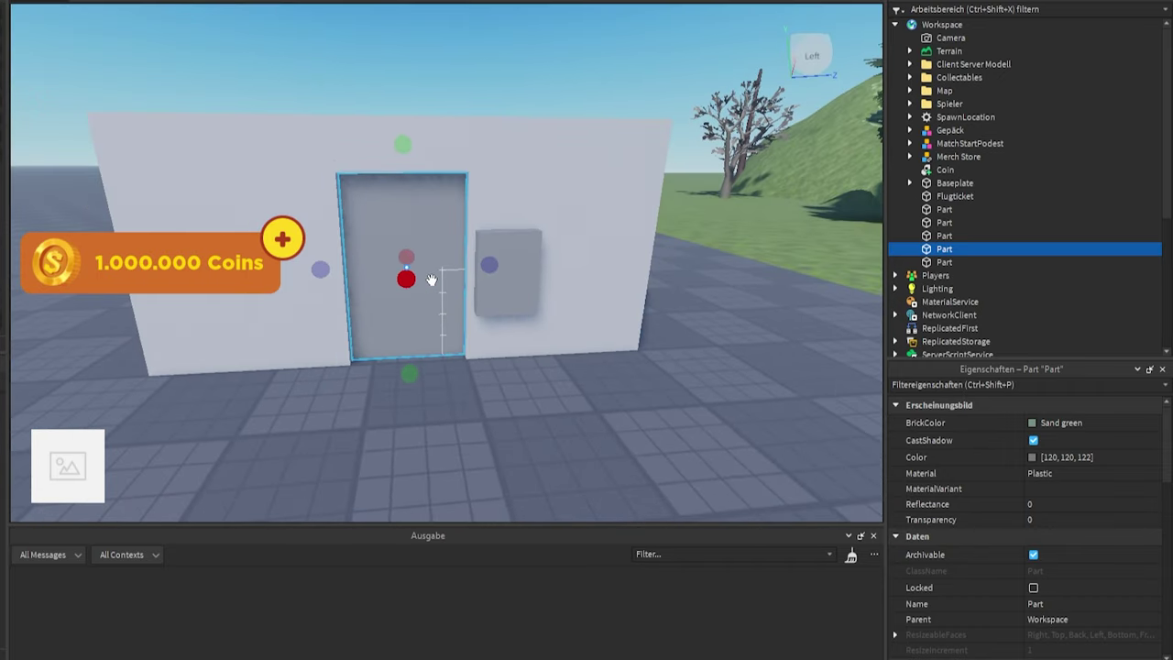
scroll(450, 333, up, 3)
scroll(450, 332, down, 4)
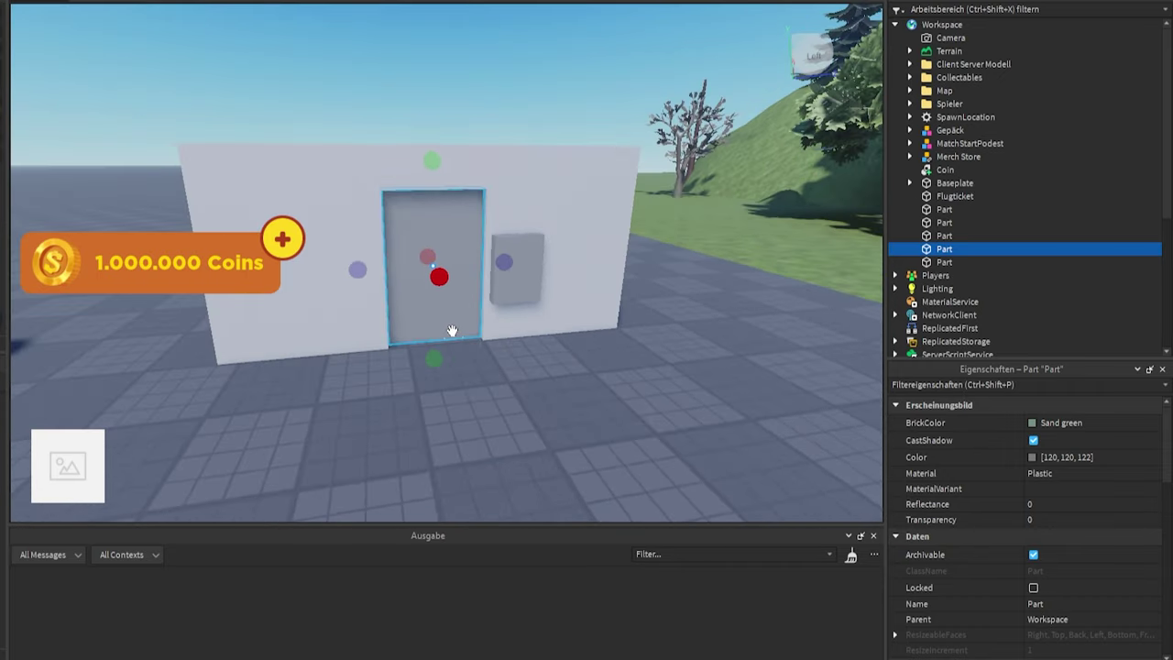
scroll(450, 331, up, 2)
scroll(450, 335, down, 5)
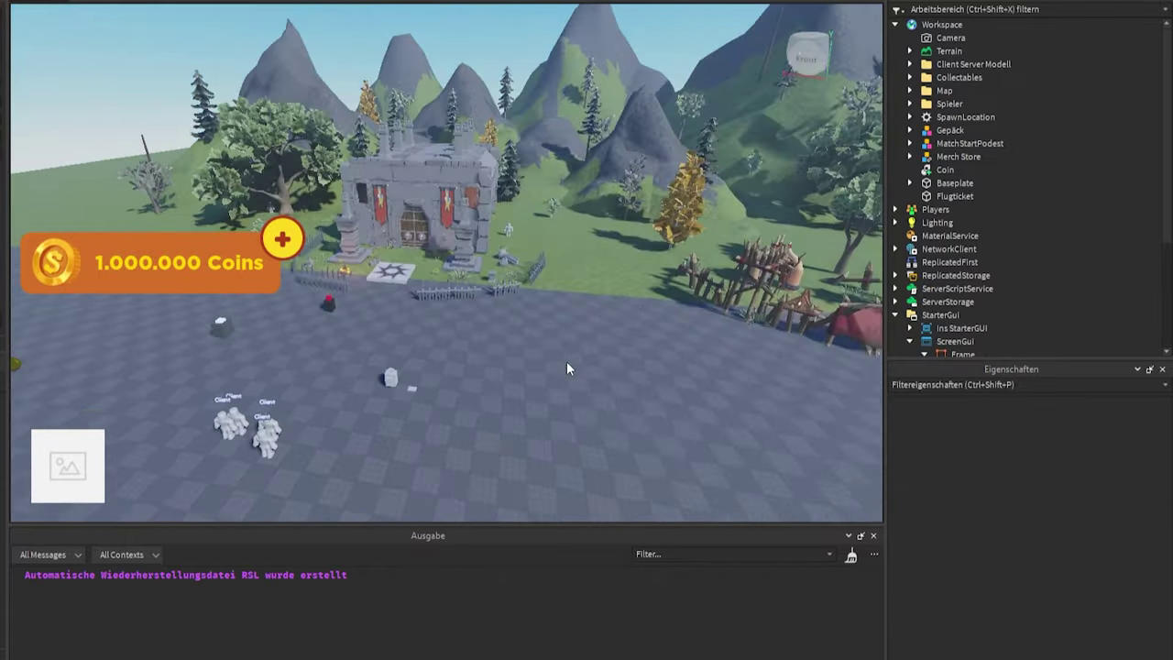
Step: Look over the baseplate around the castle entrance, the fence and the client figures
key(d)
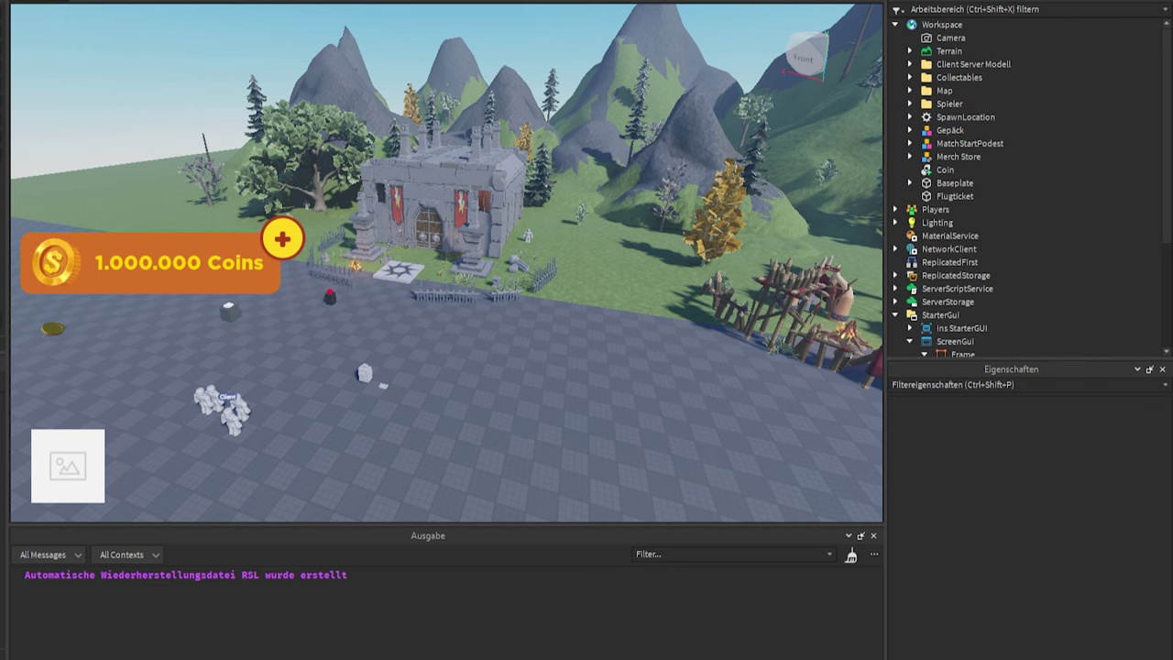
right_drag(426, 408, 425, 408)
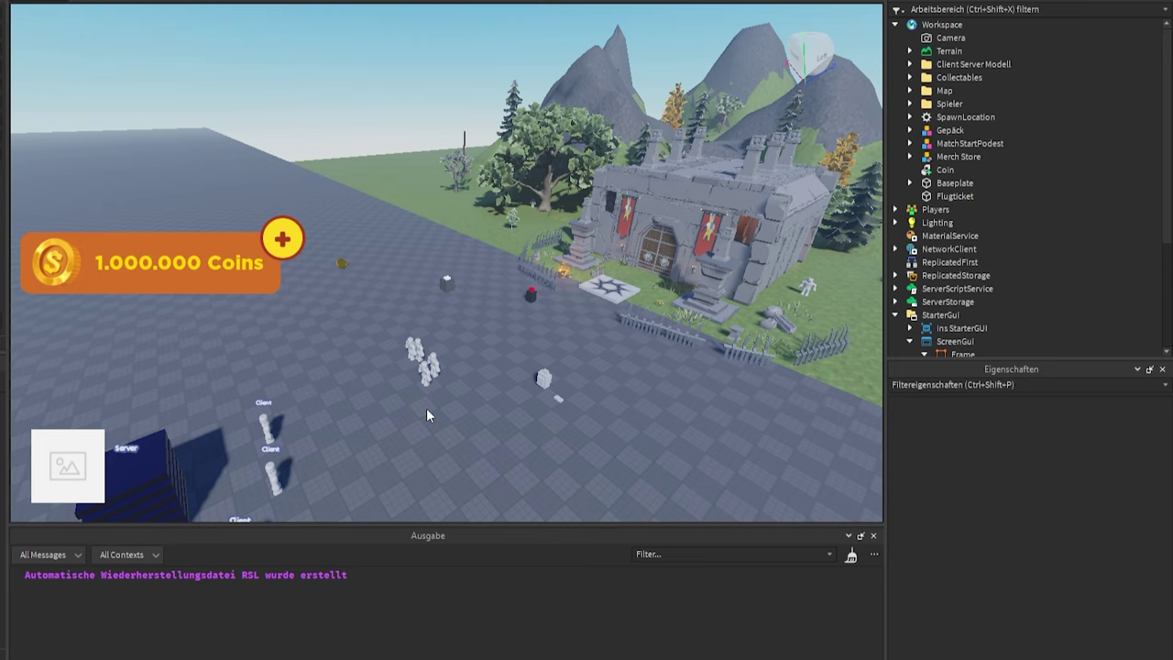
key(w)
key(s)
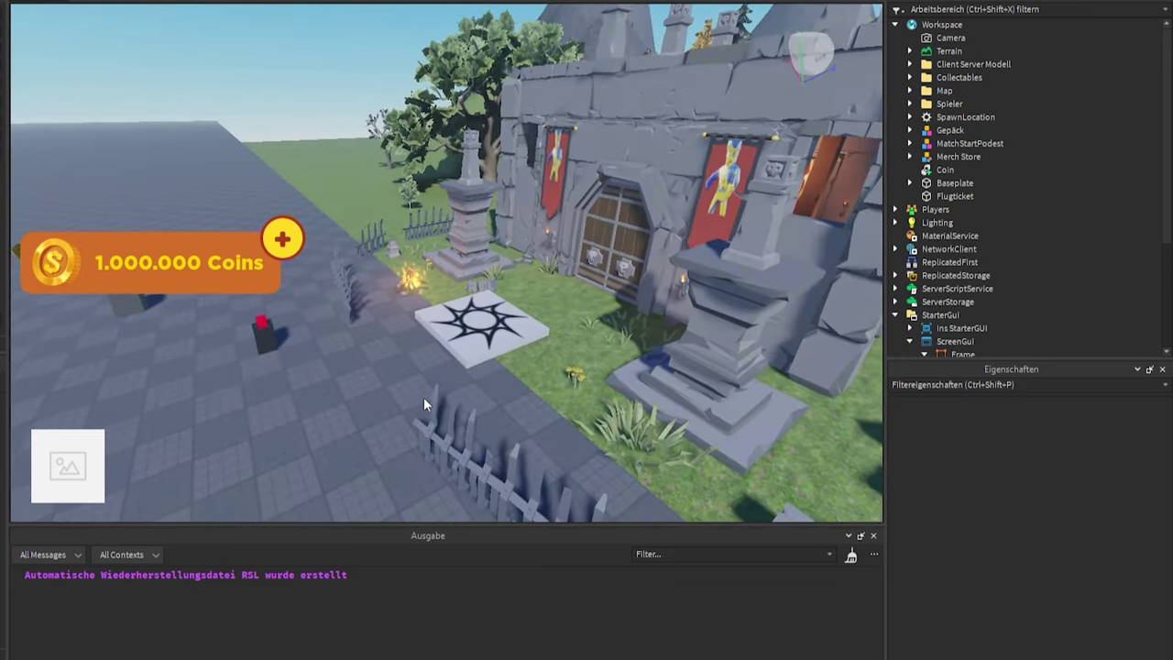
key(a)
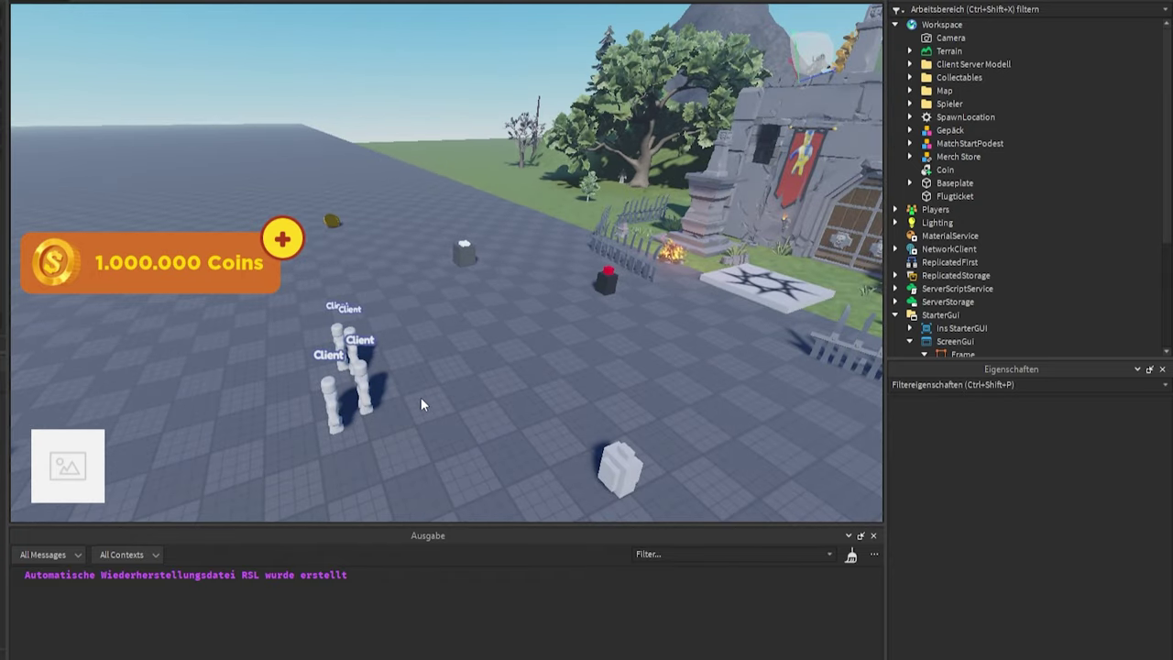
key(d)
key(w)
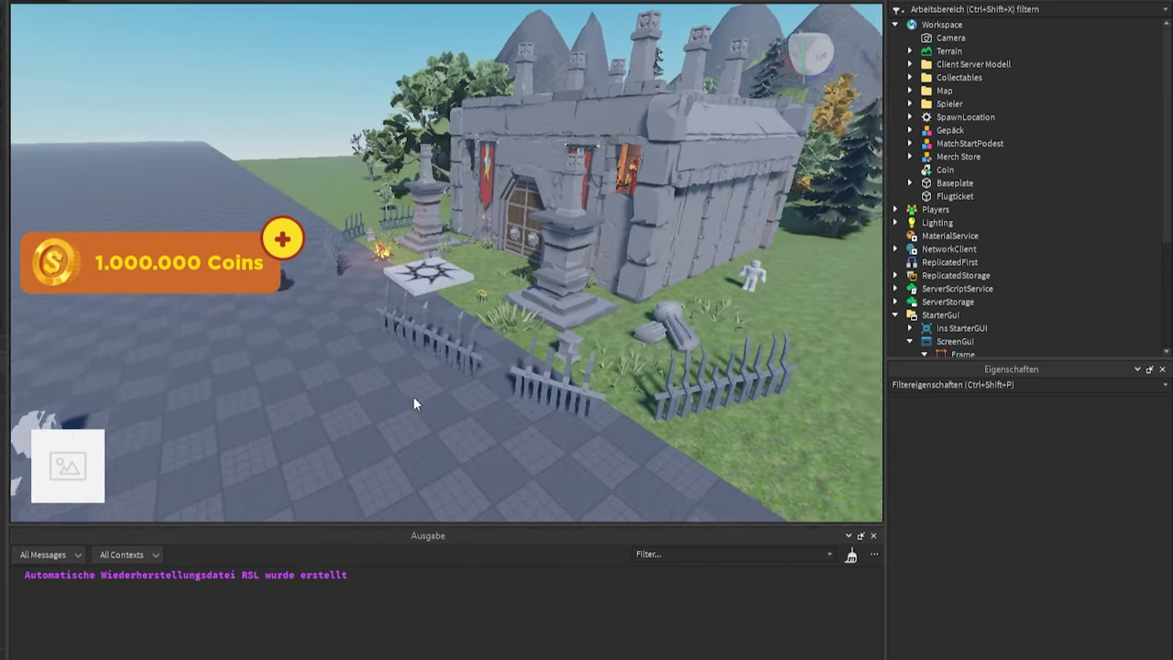
key(a)
key(w)
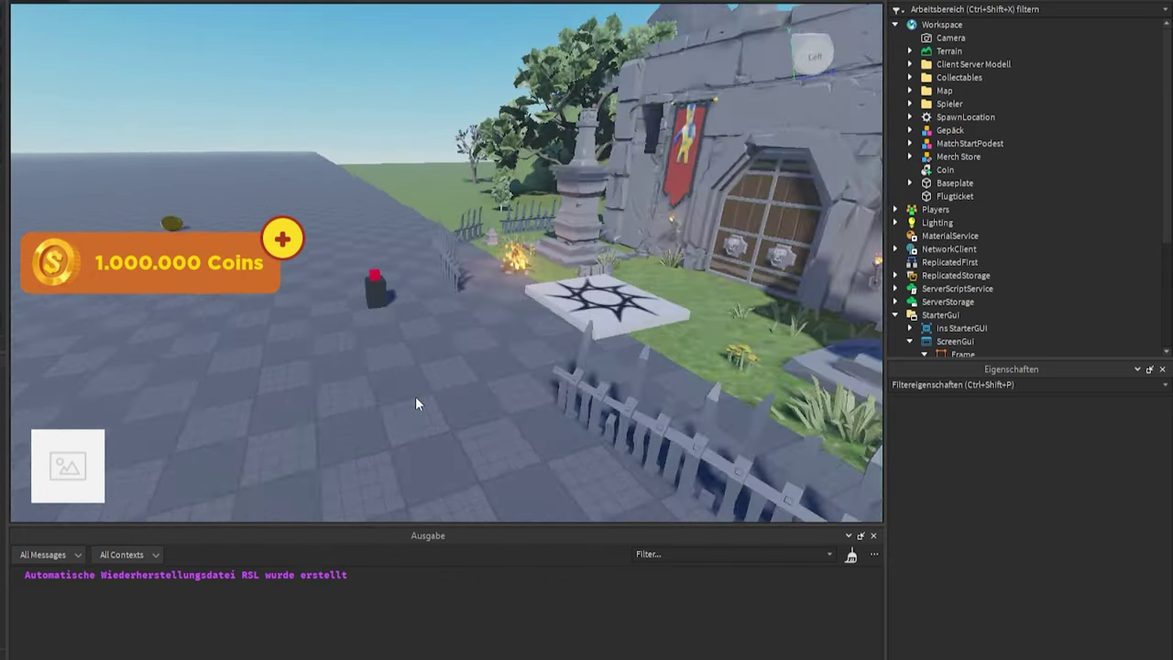
key(d)
key(s)
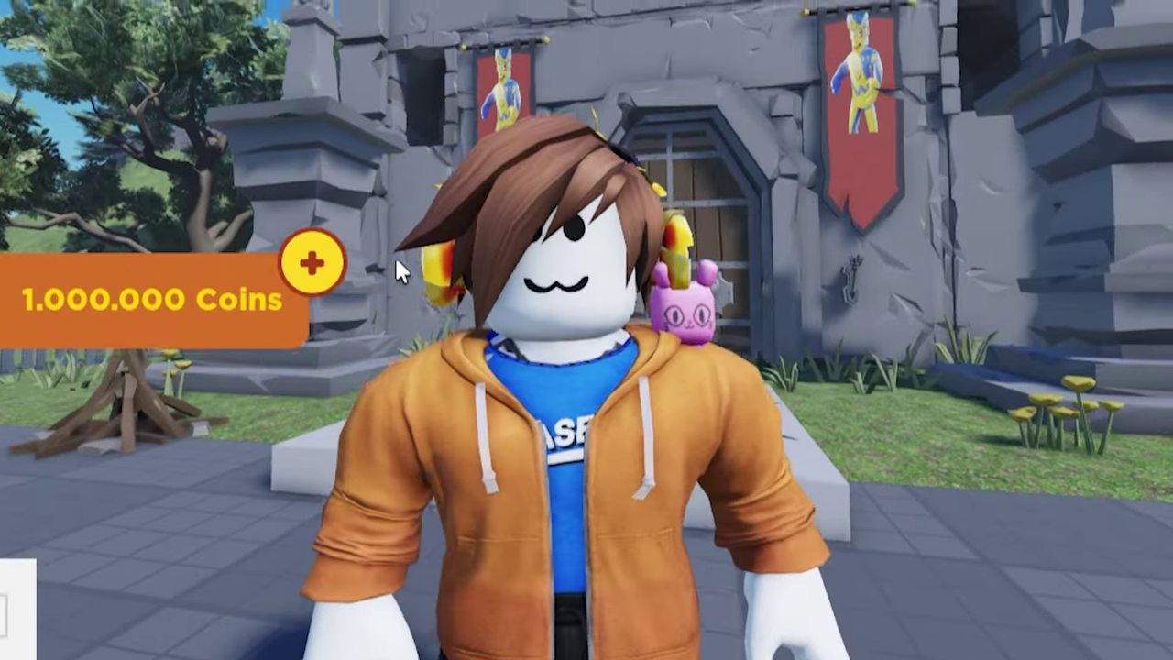
key(s)
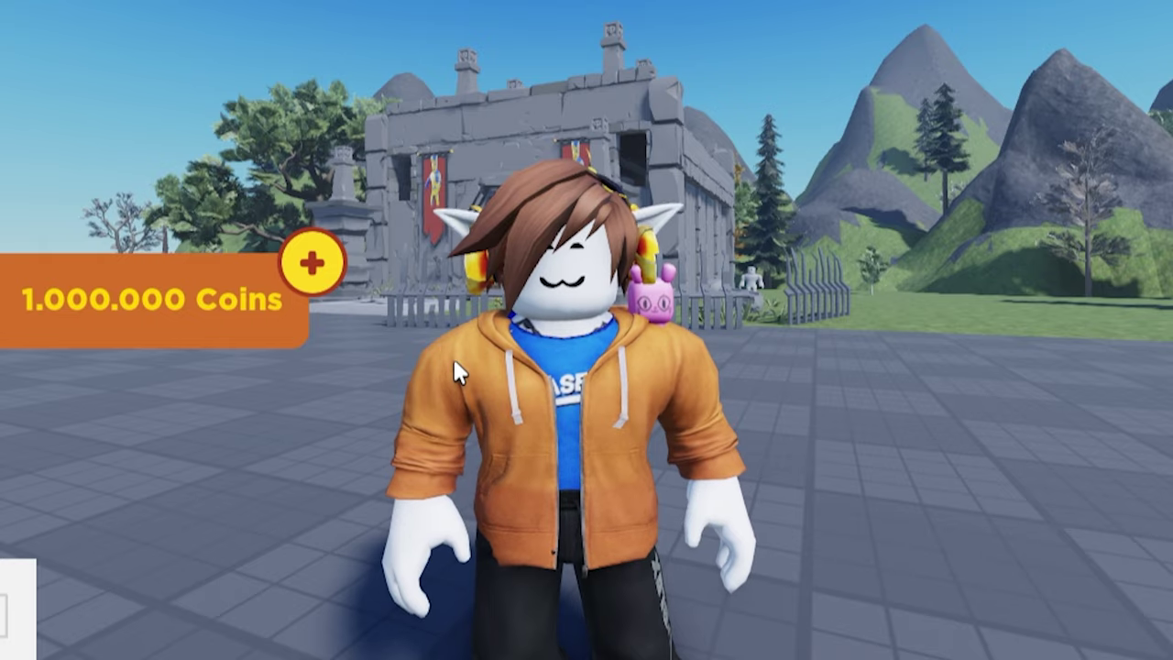
scroll(455, 371, up, 2)
scroll(455, 371, down, 2)
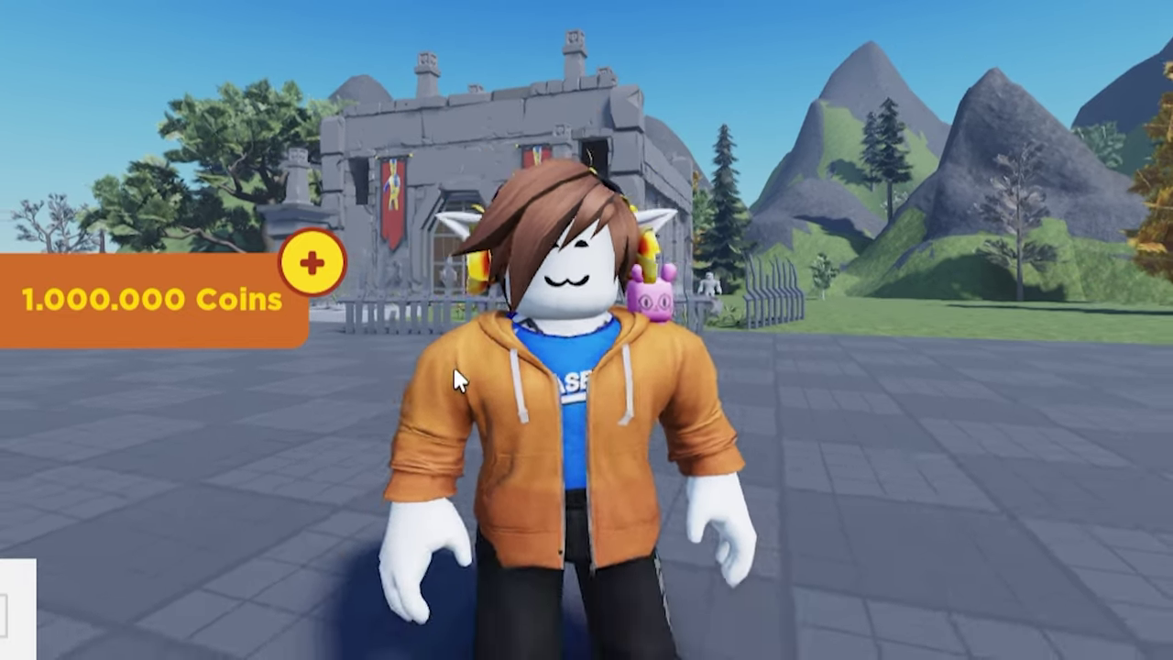
key(w)
key(s)
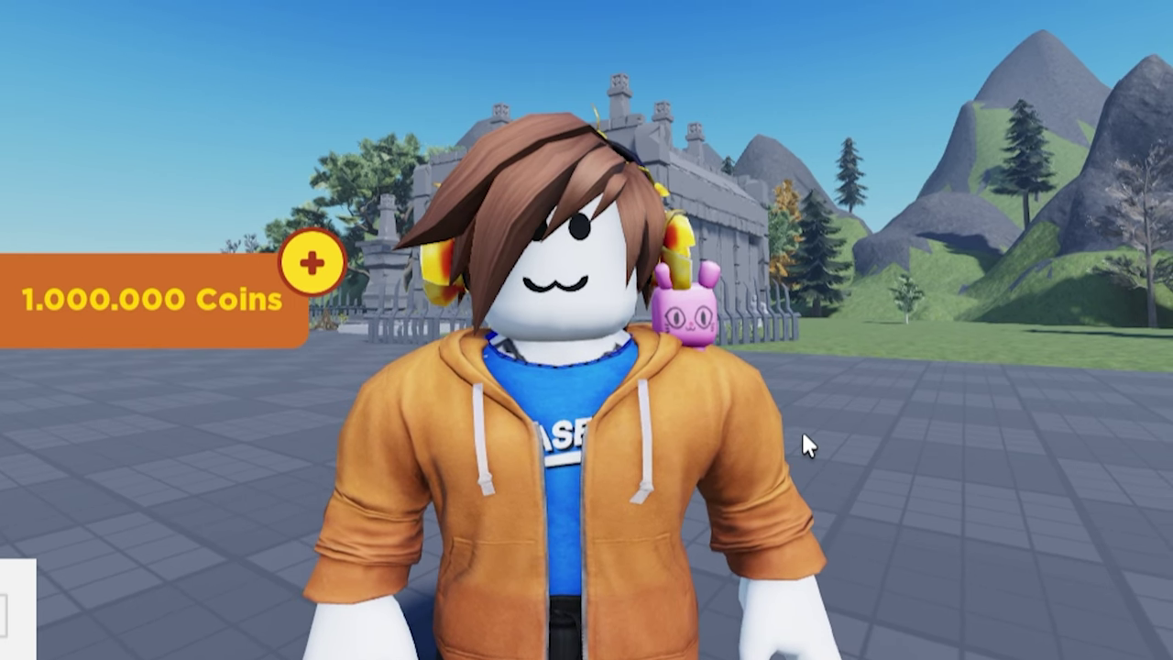
scroll(802, 446, up, 1)
scroll(801, 446, down, 2)
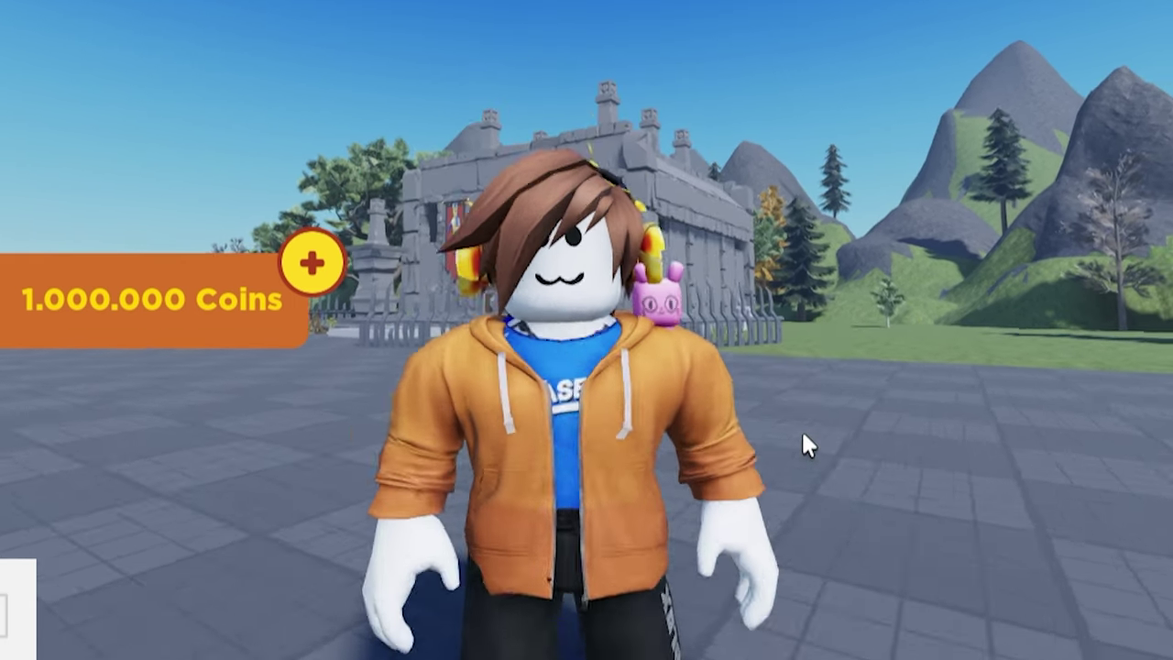
scroll(803, 440, up, 1)
scroll(803, 440, up, 1)
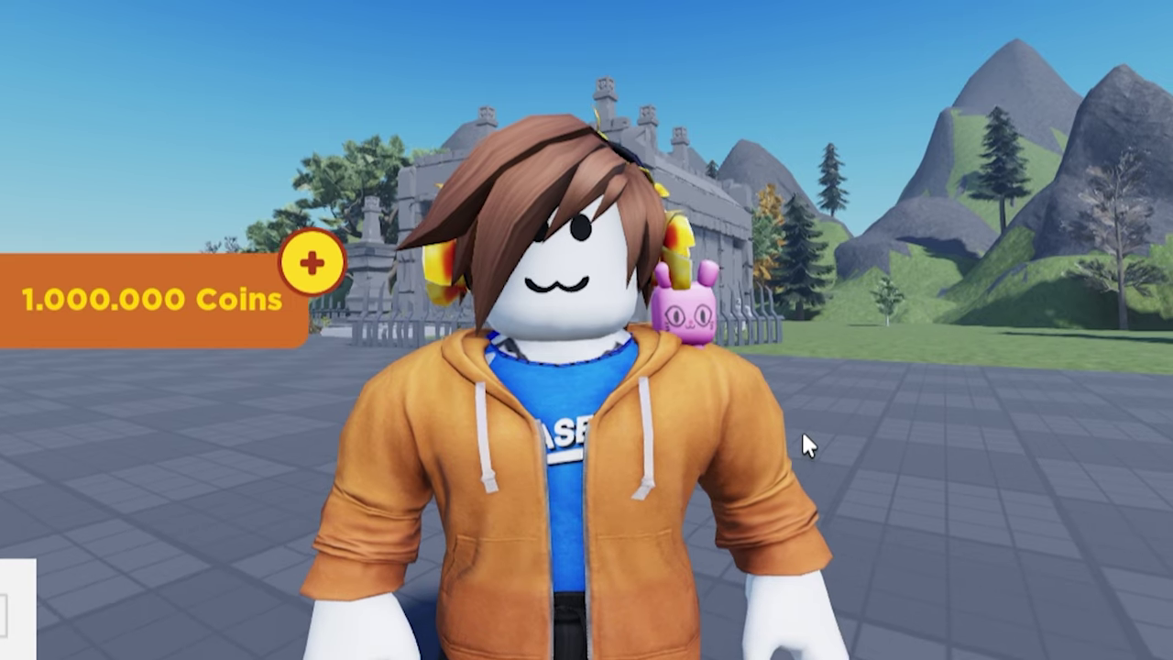
scroll(803, 436, up, 1)
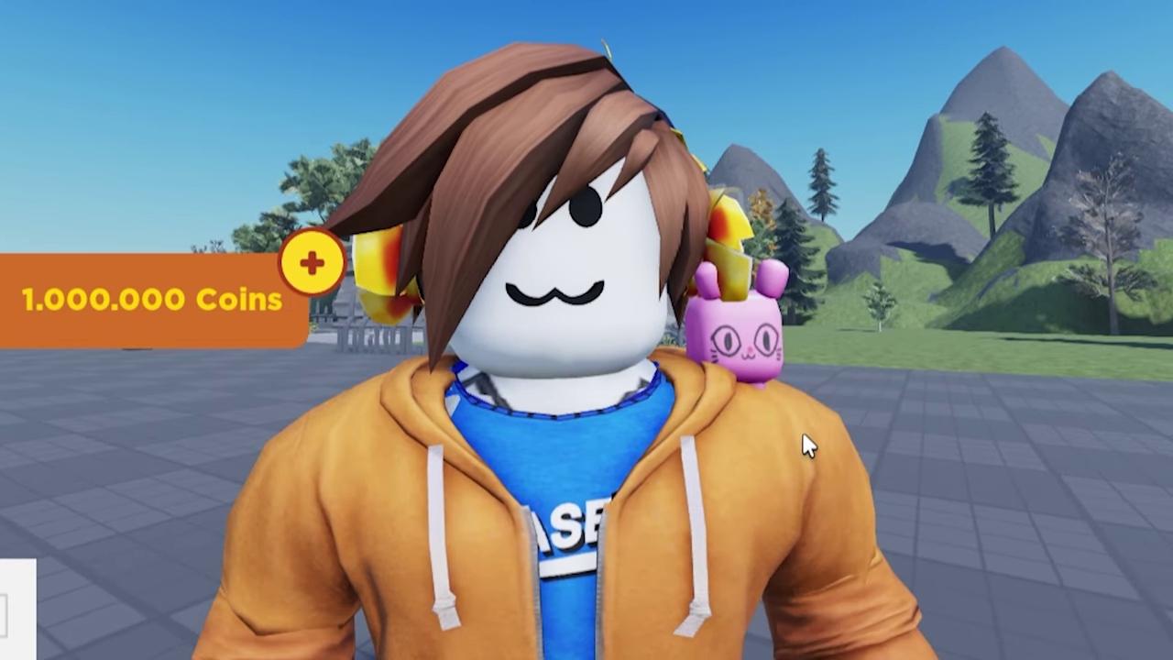
scroll(803, 436, down, 3)
key(s)
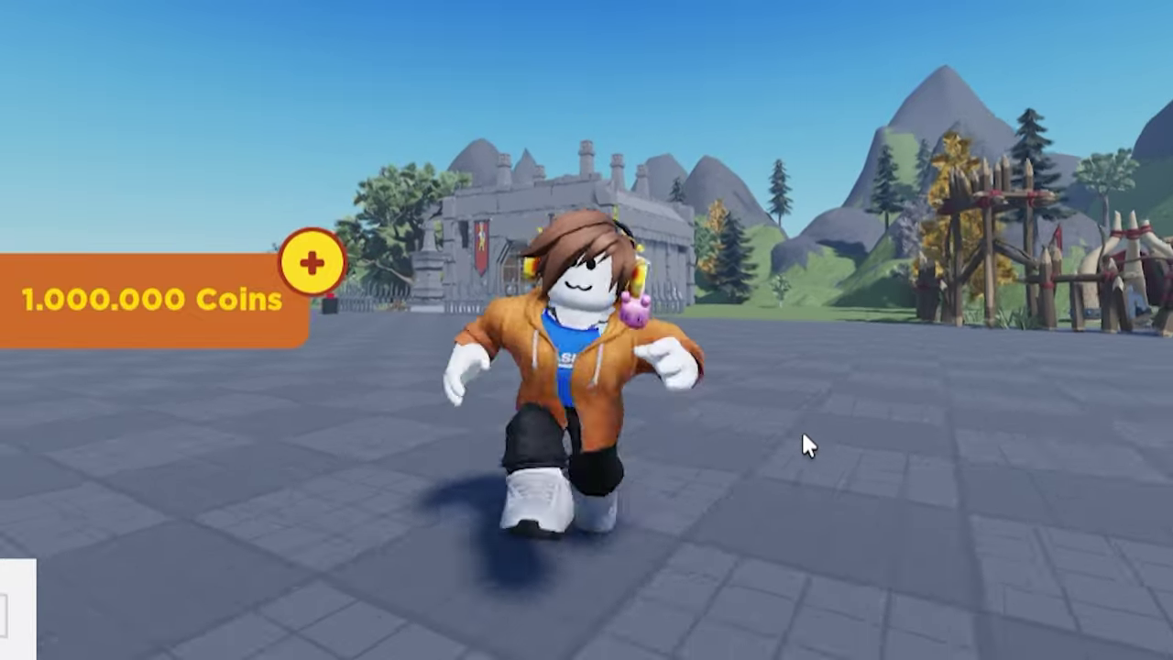
scroll(803, 437, up, 3)
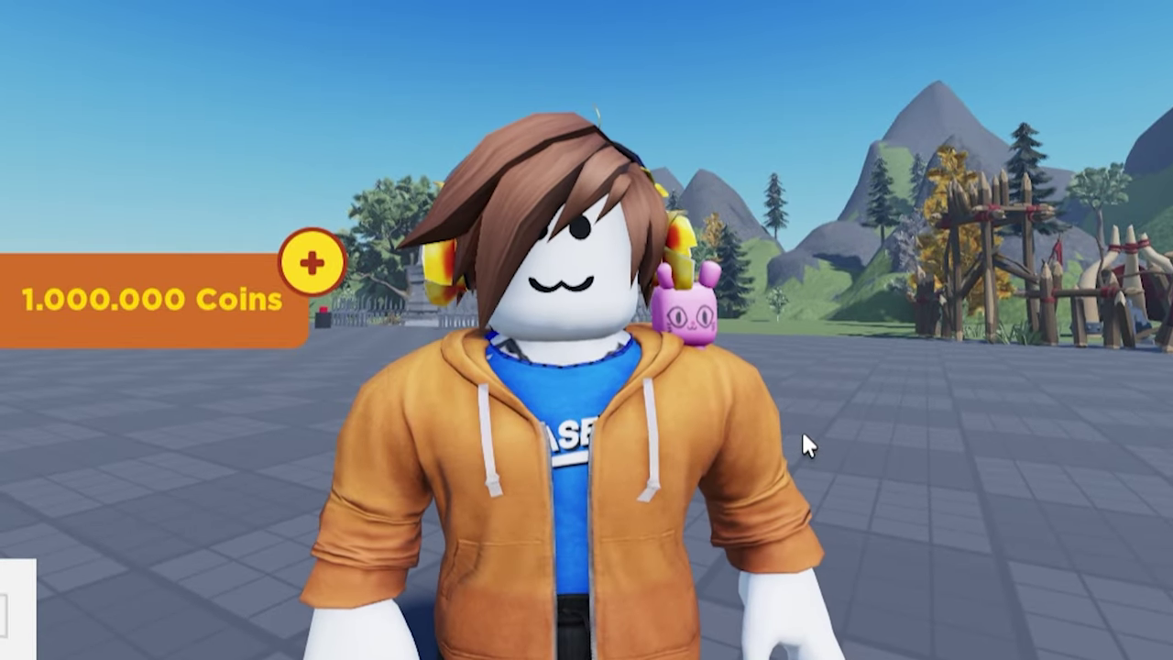
scroll(801, 428, down, 2)
scroll(802, 431, up, 4)
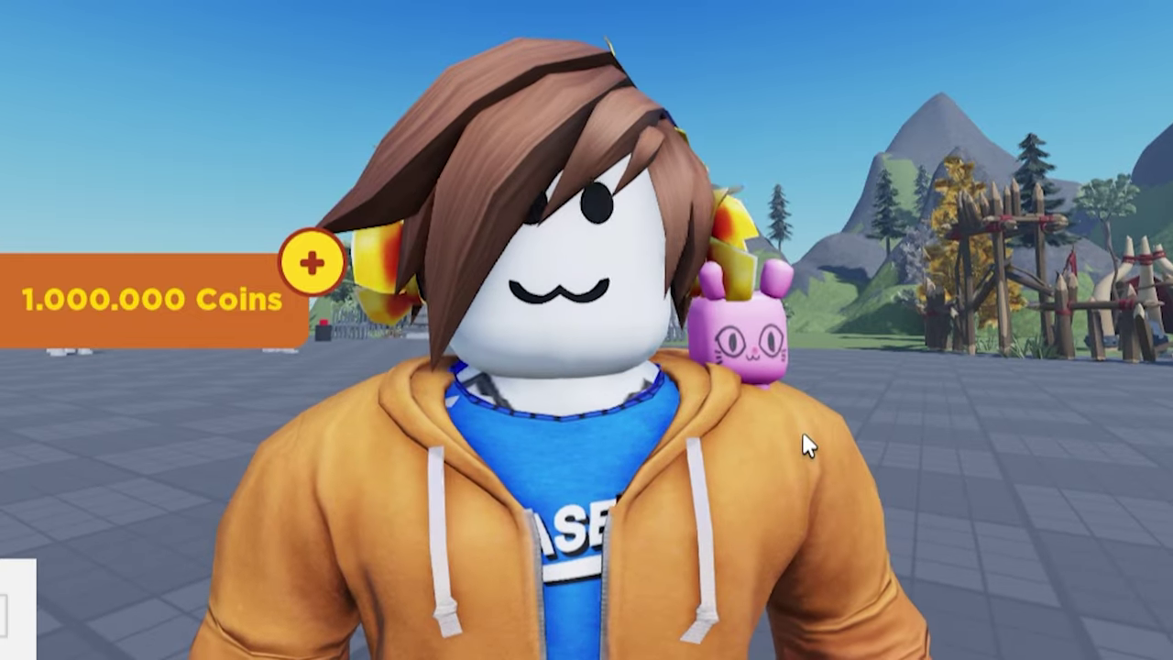
scroll(802, 432, down, 3)
key(s)
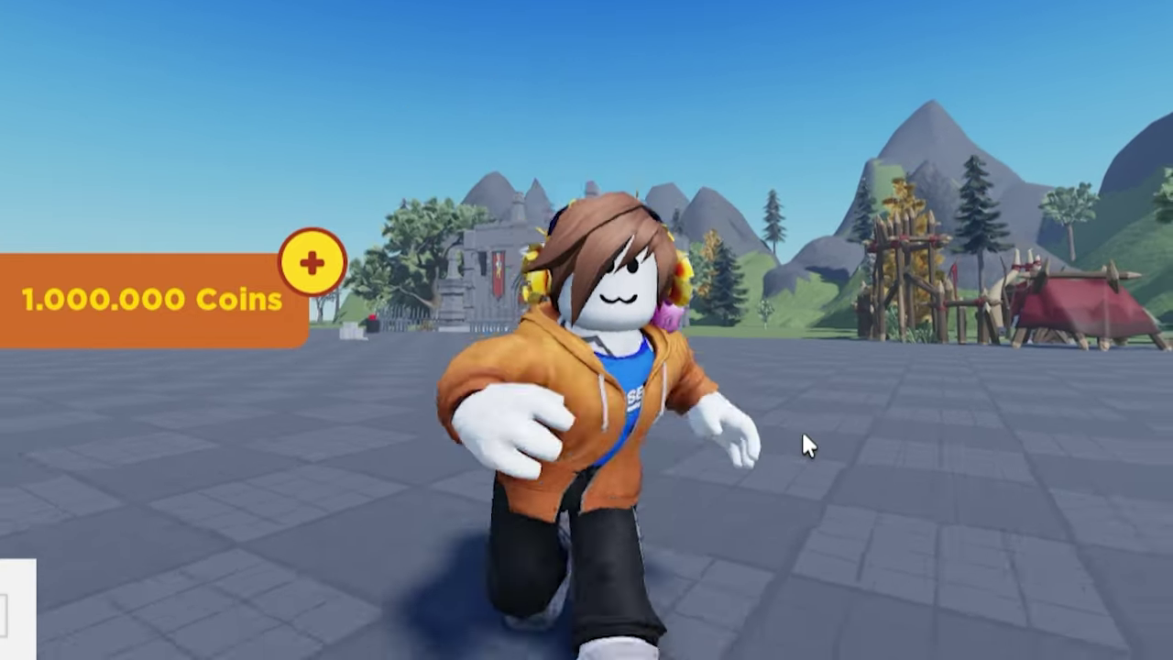
scroll(803, 437, up, 3)
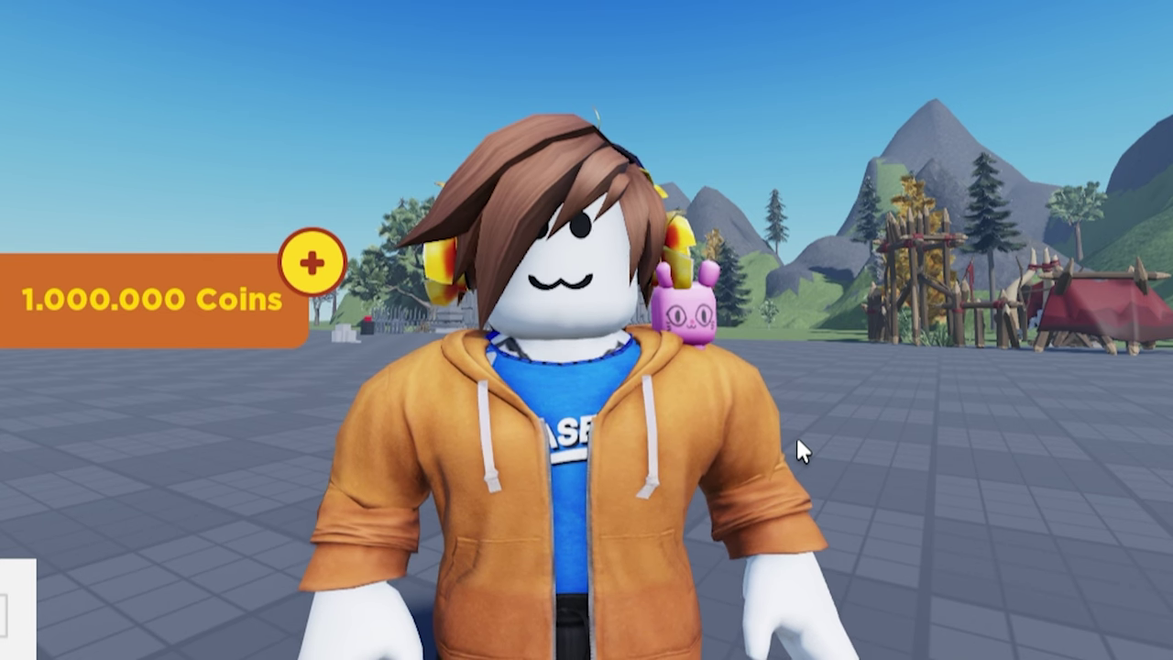
scroll(801, 456, up, 2)
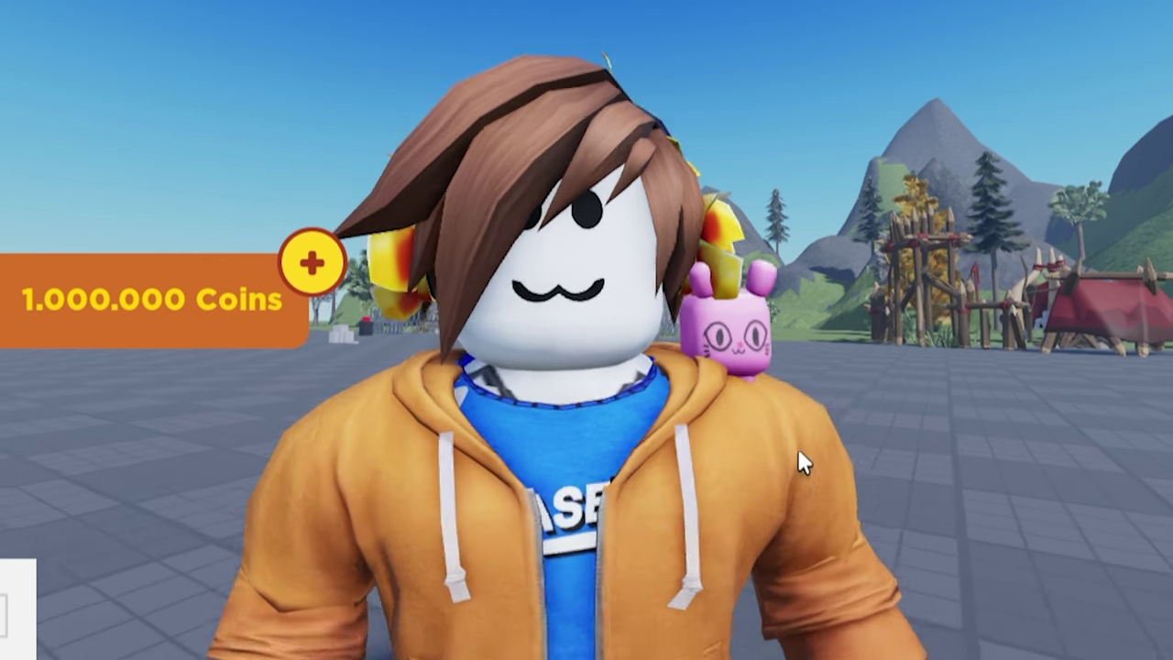
scroll(799, 450, up, 2)
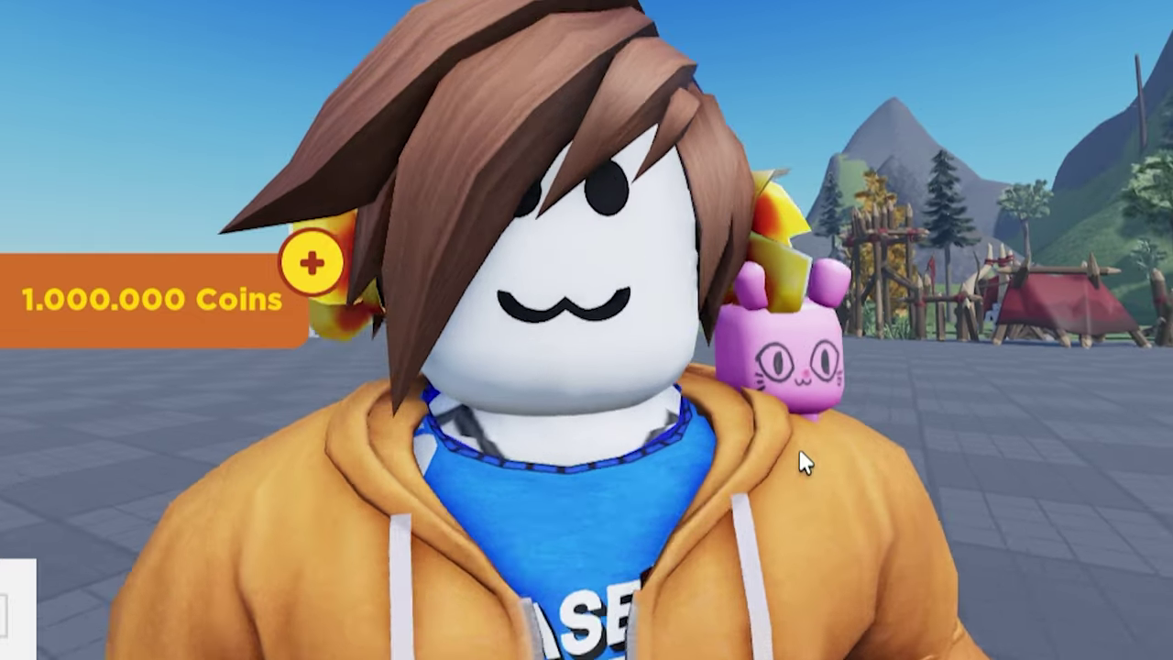
scroll(799, 448, down, 4)
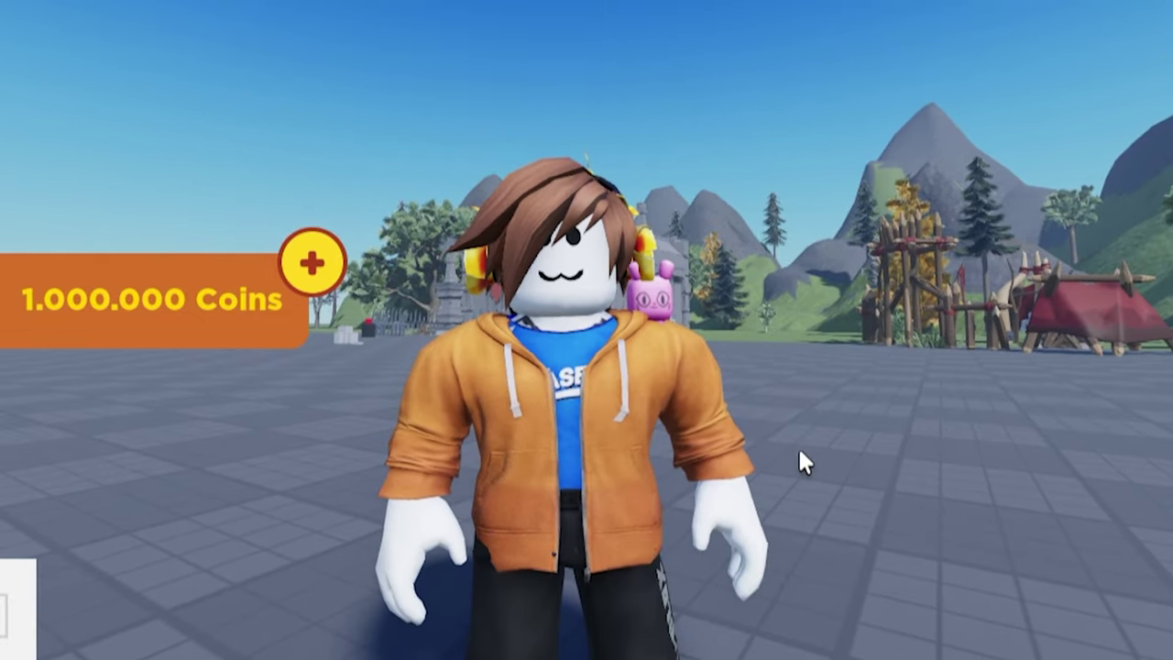
key(s)
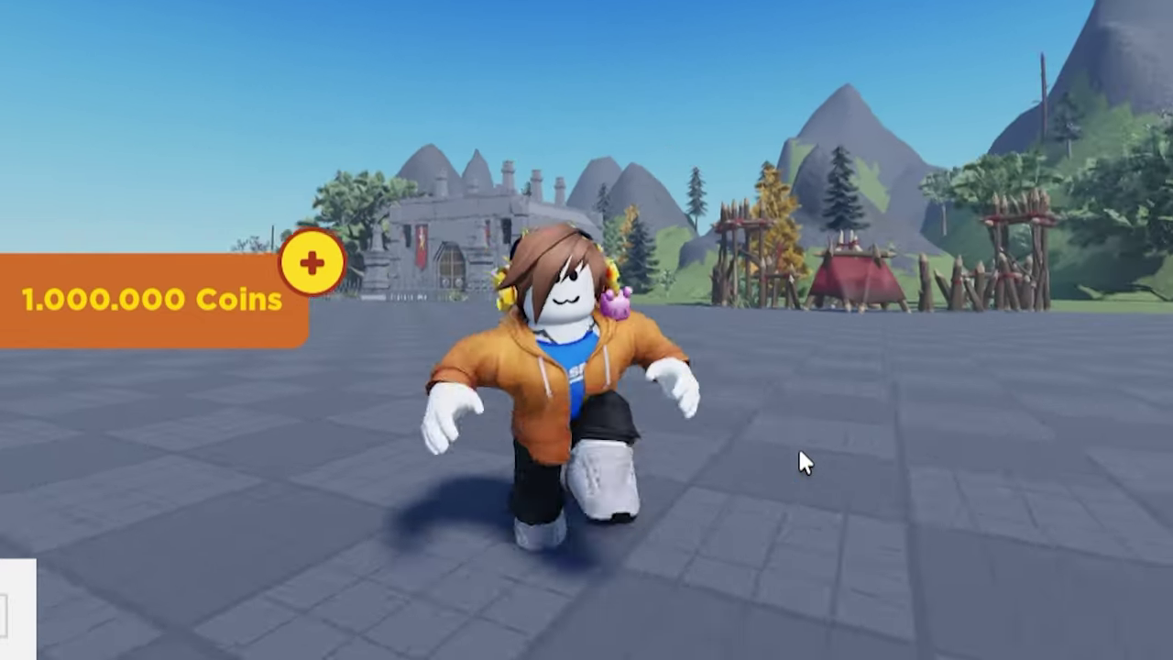
key(a)
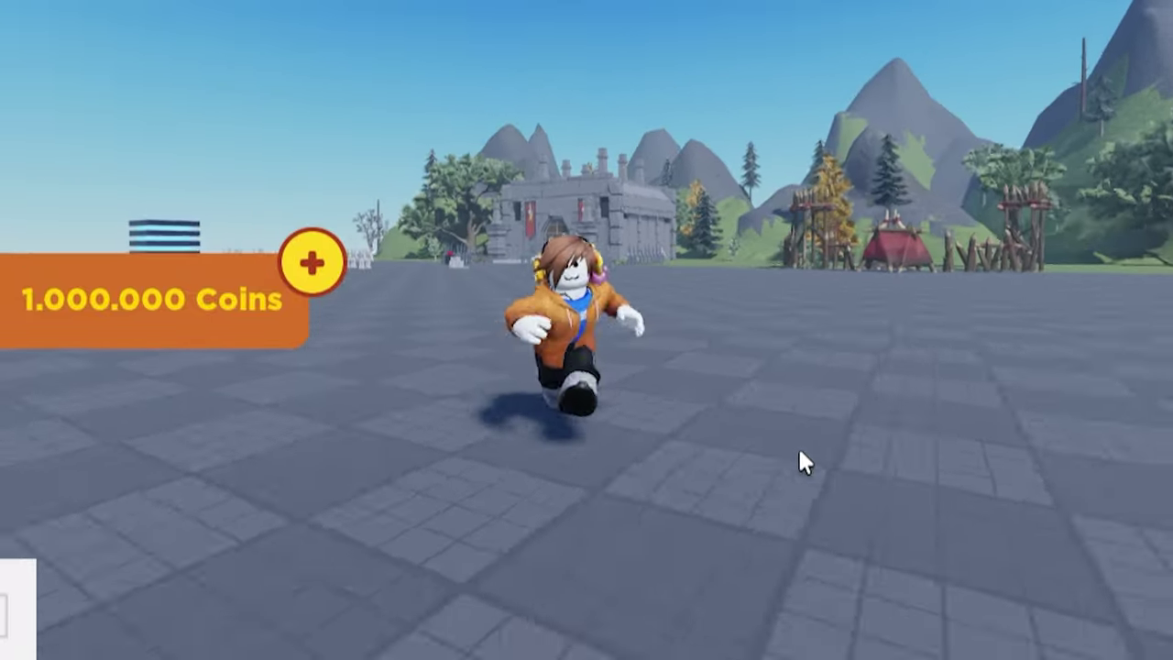
key(s)
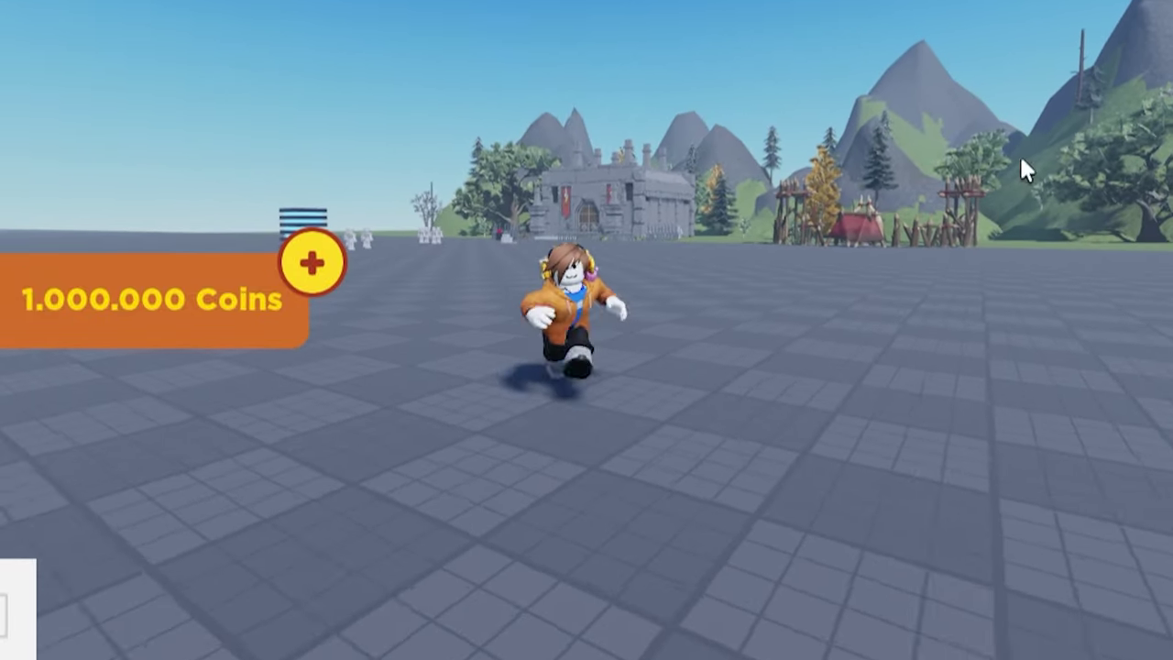
scroll(772, 130, down, 3)
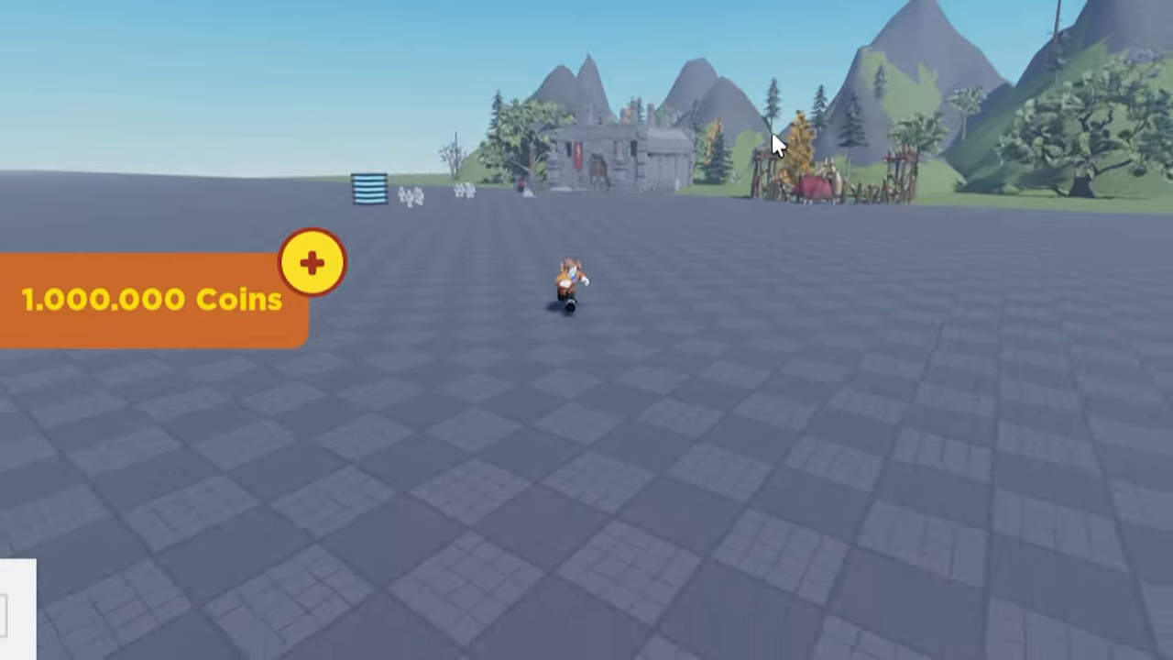
scroll(770, 128, up, 10)
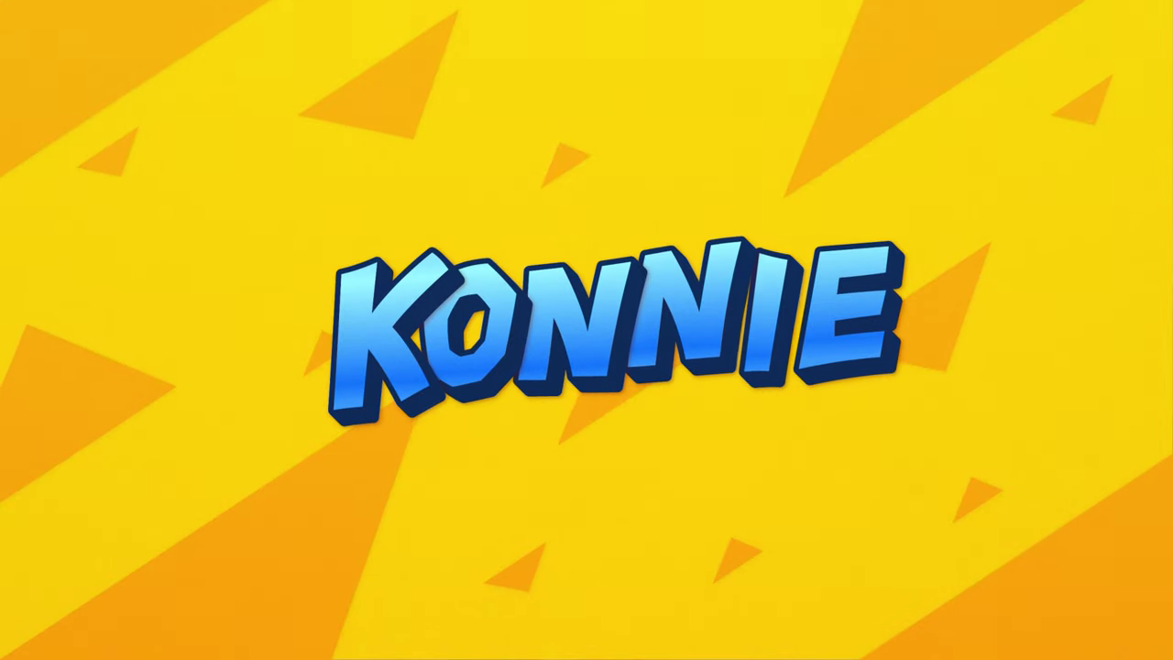